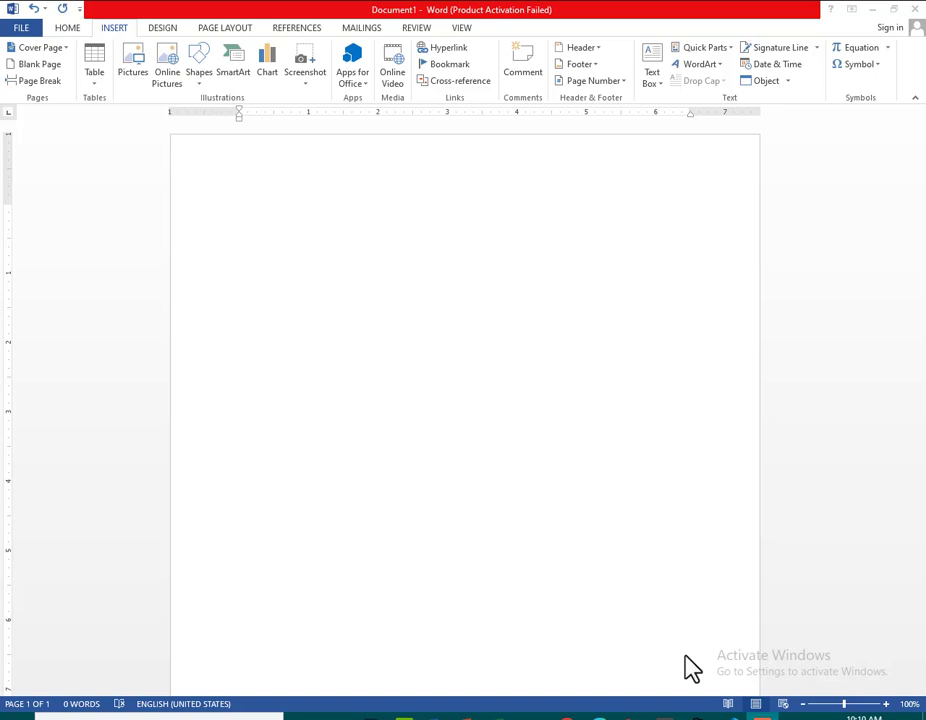
# Insert the picture 15615.PNG from the Pictures folder into the blank document
pyautogui.click(134, 59)
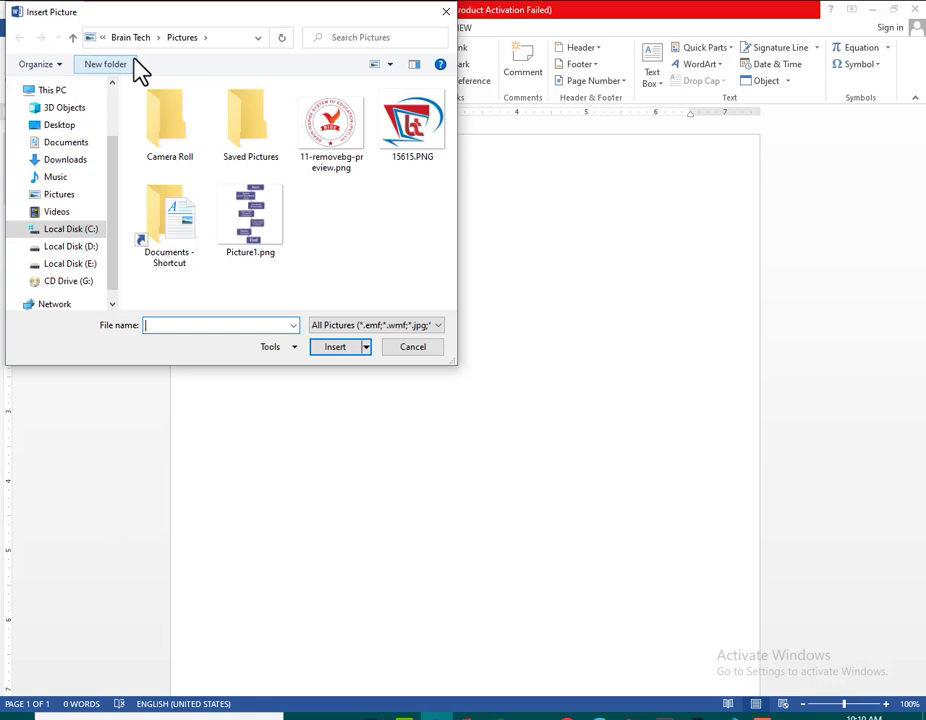
pyautogui.click(70, 265)
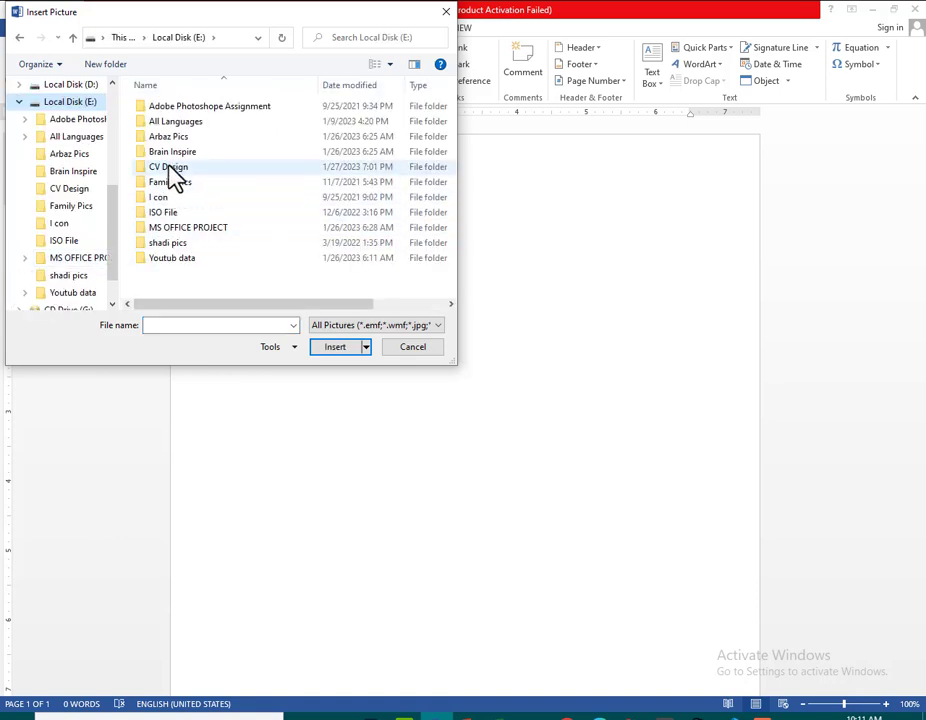
pyautogui.click(60, 87)
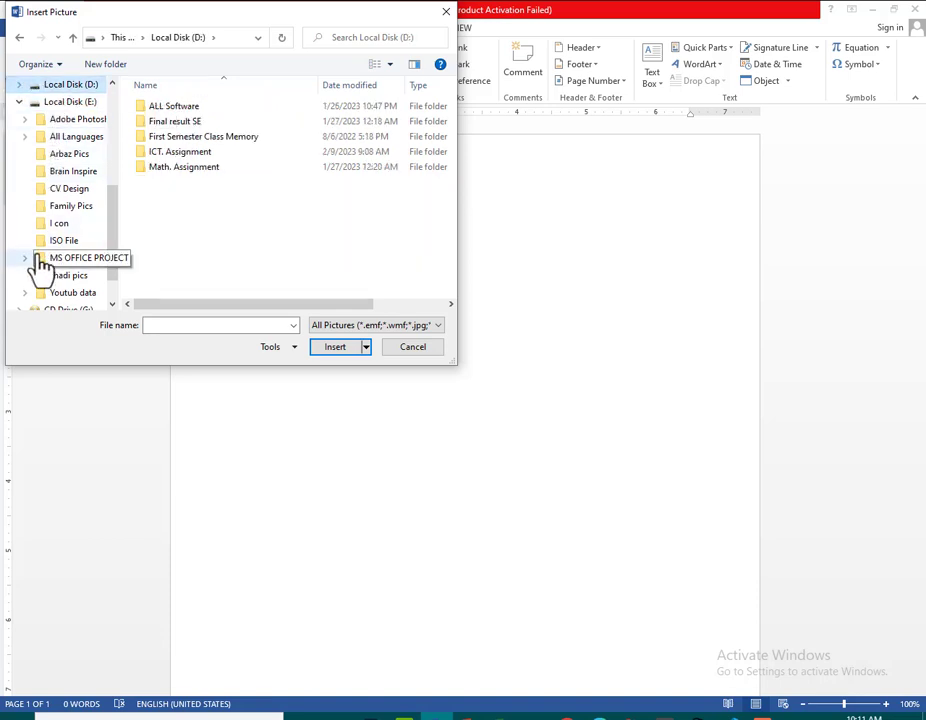
pyautogui.scroll(-1, 41, 266)
pyautogui.scroll(3, 41, 240)
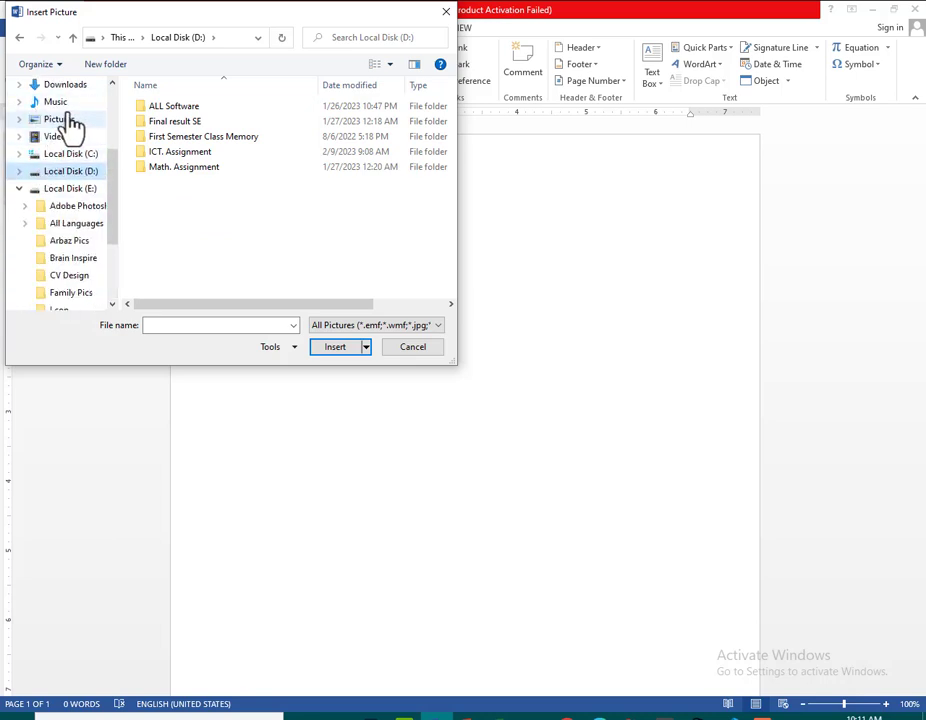
pyautogui.click(68, 120)
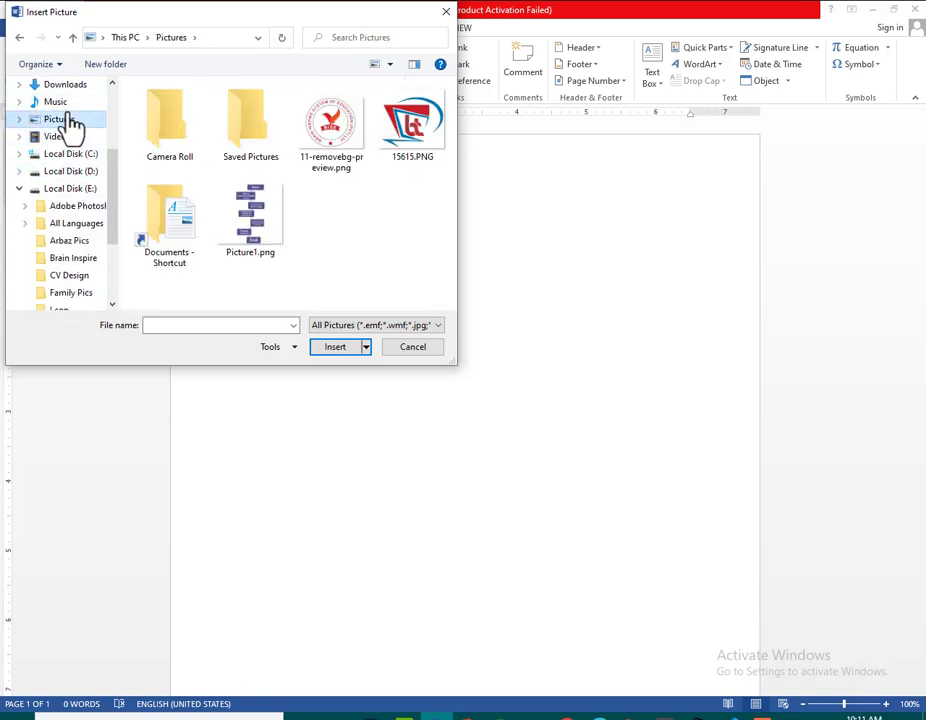
pyautogui.click(420, 147)
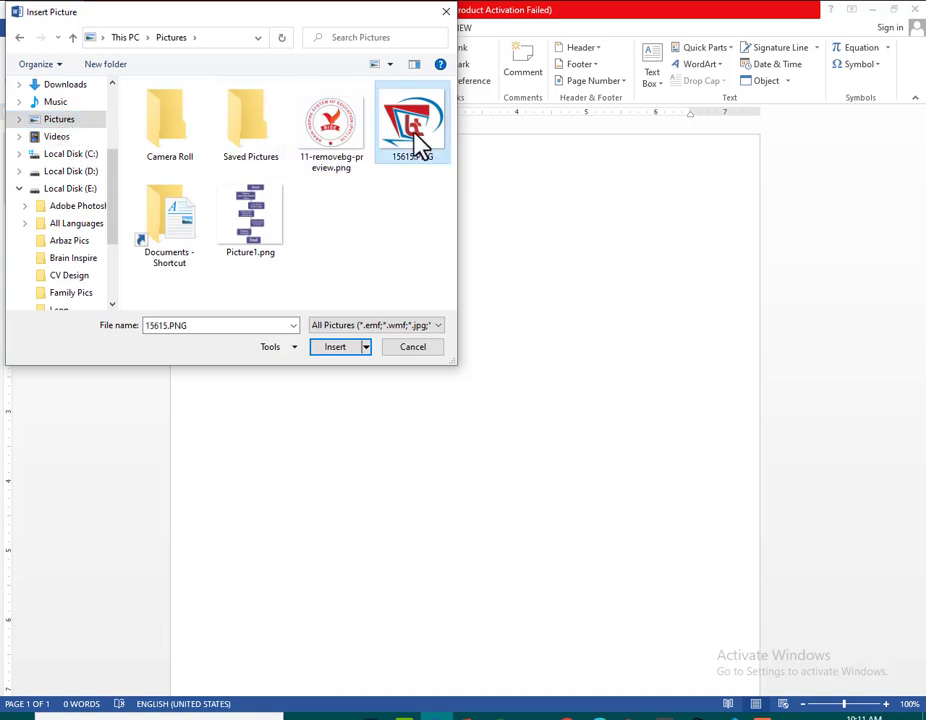
pyautogui.click(334, 347)
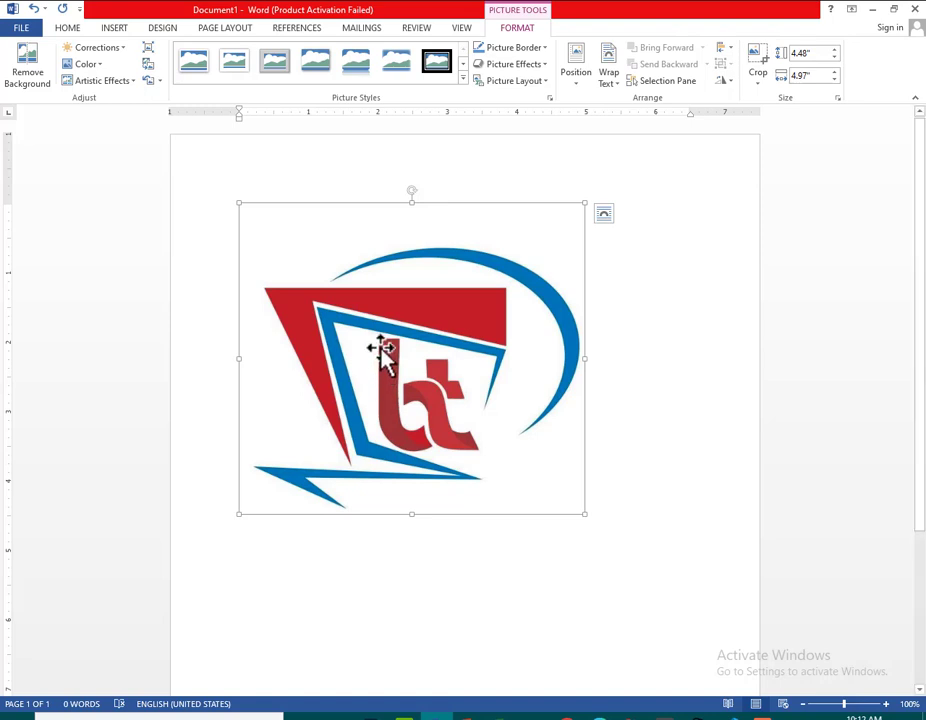
# Try removing the logo picture's background with the automatic selection, keep the changes, and undo the removal
pyautogui.click(40, 66)
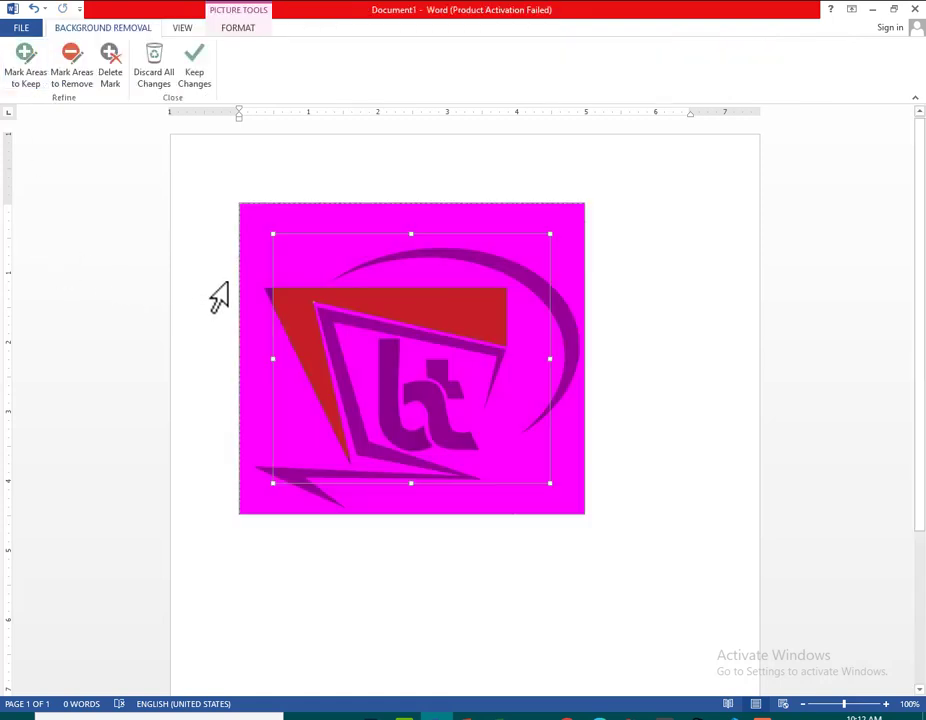
pyautogui.click(205, 80)
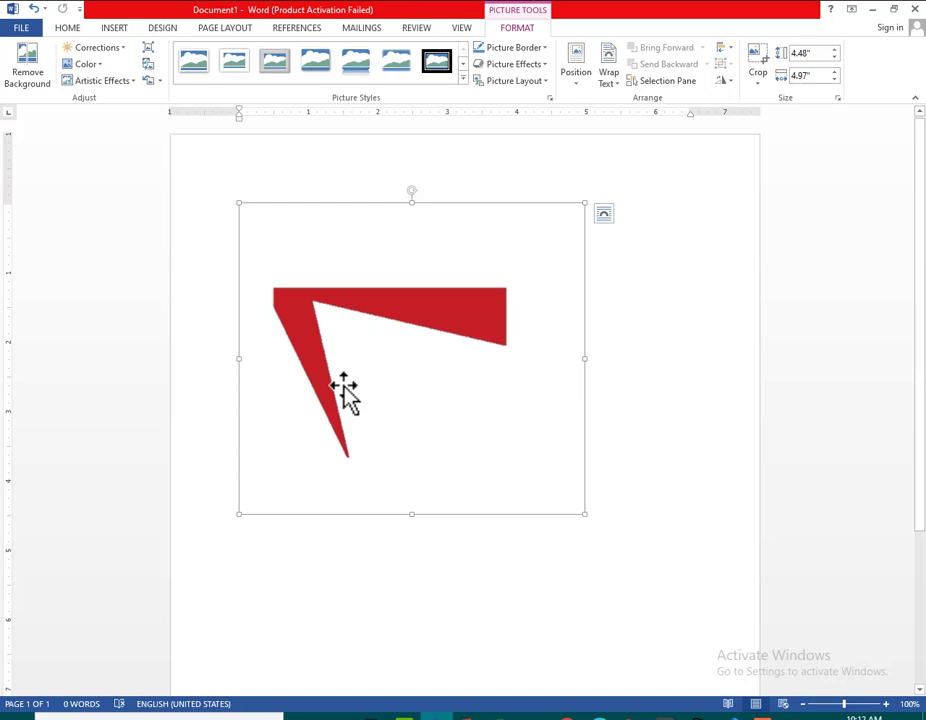
pyautogui.hotkey('ctrl', 'z')
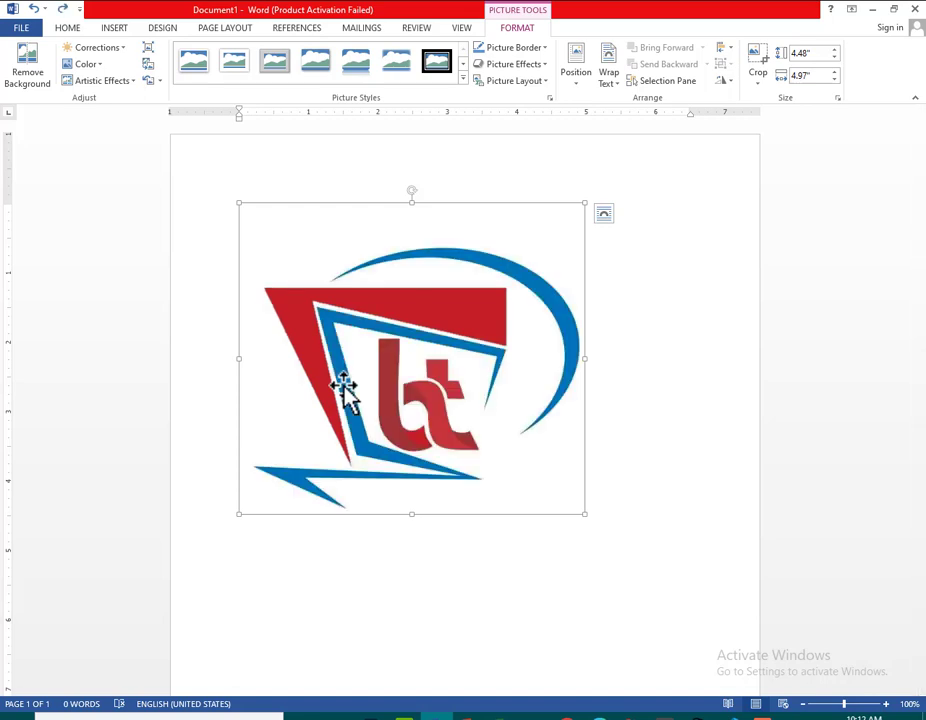
# Apply the darkest, lowest-contrast brightness/contrast preset to the logo picture and review its saturation, tone and recolor options
pyautogui.click(126, 52)
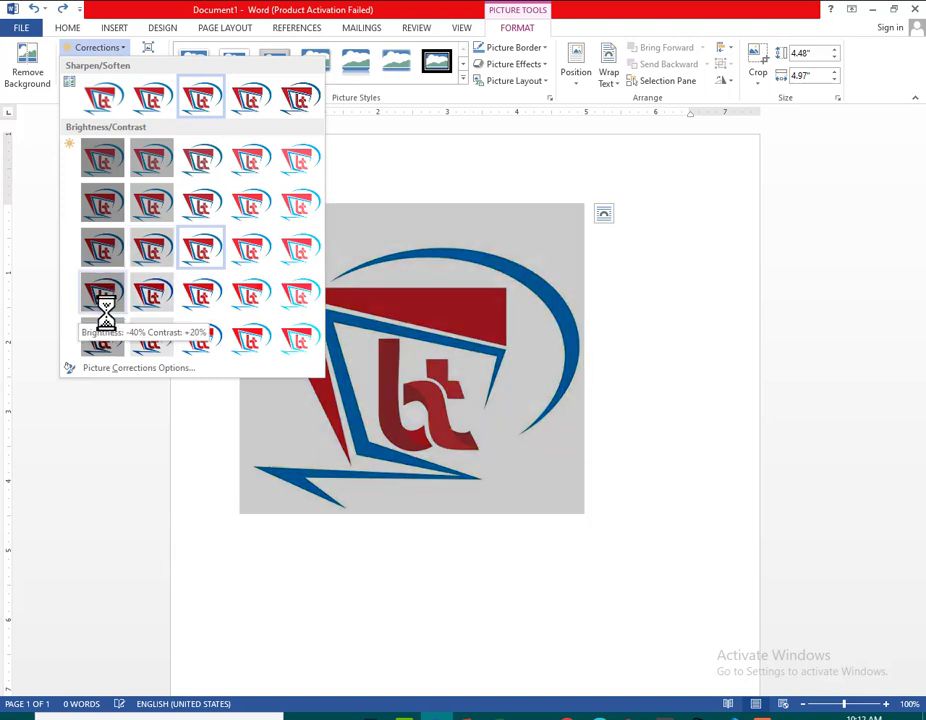
pyautogui.click(102, 158)
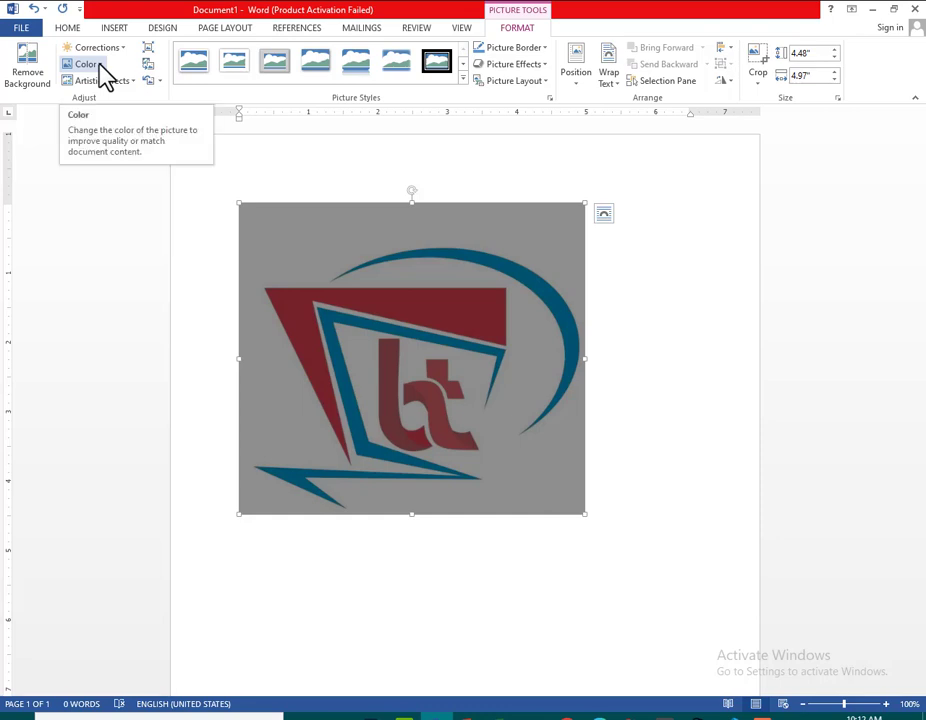
pyautogui.click(103, 68)
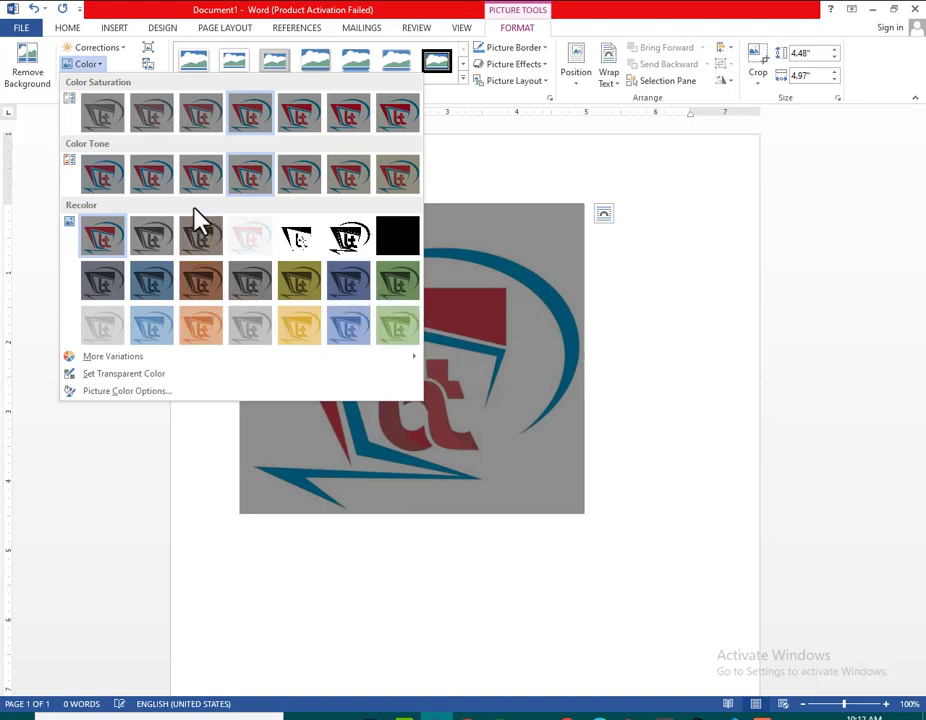
pyautogui.moveTo(184, 360)
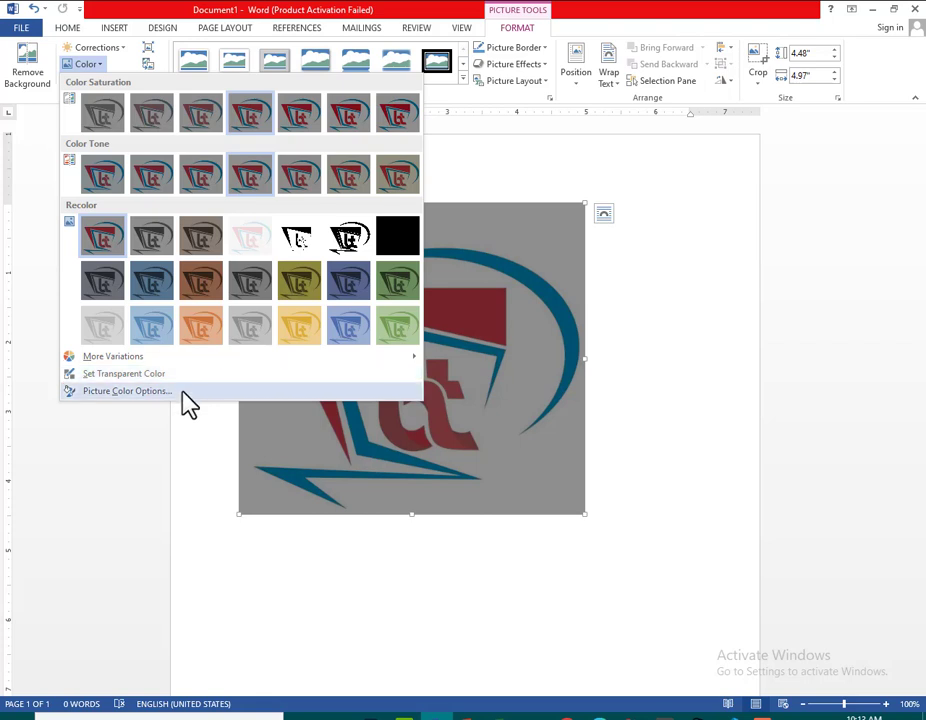
pyautogui.click(184, 376)
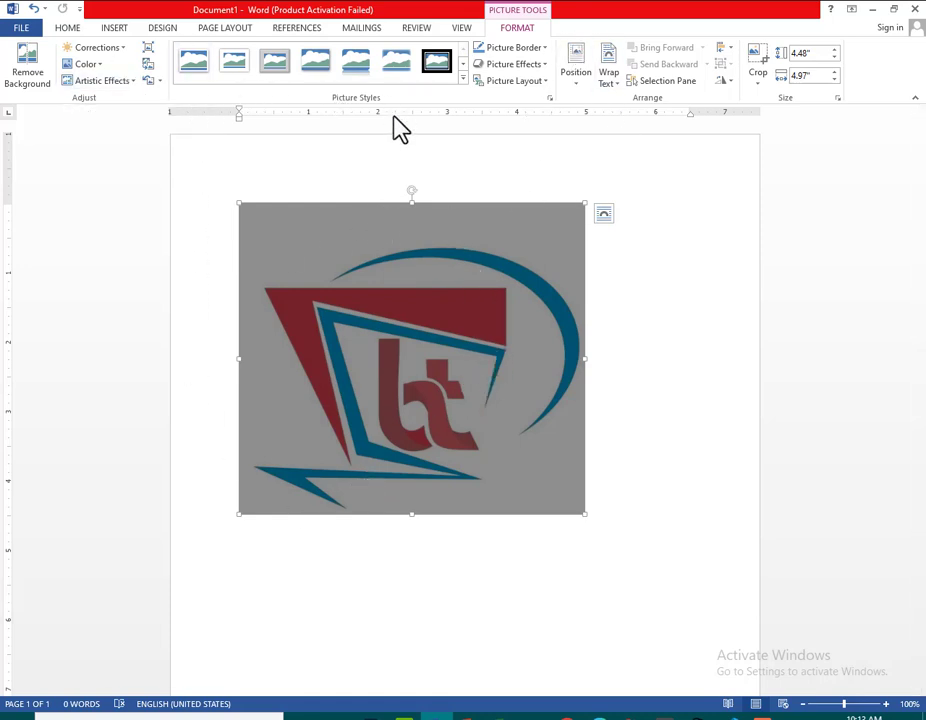
# Give the logo the black-framed oval picture style with a shadow beneath, and review its border color, weight and dash options
pyautogui.click(466, 90)
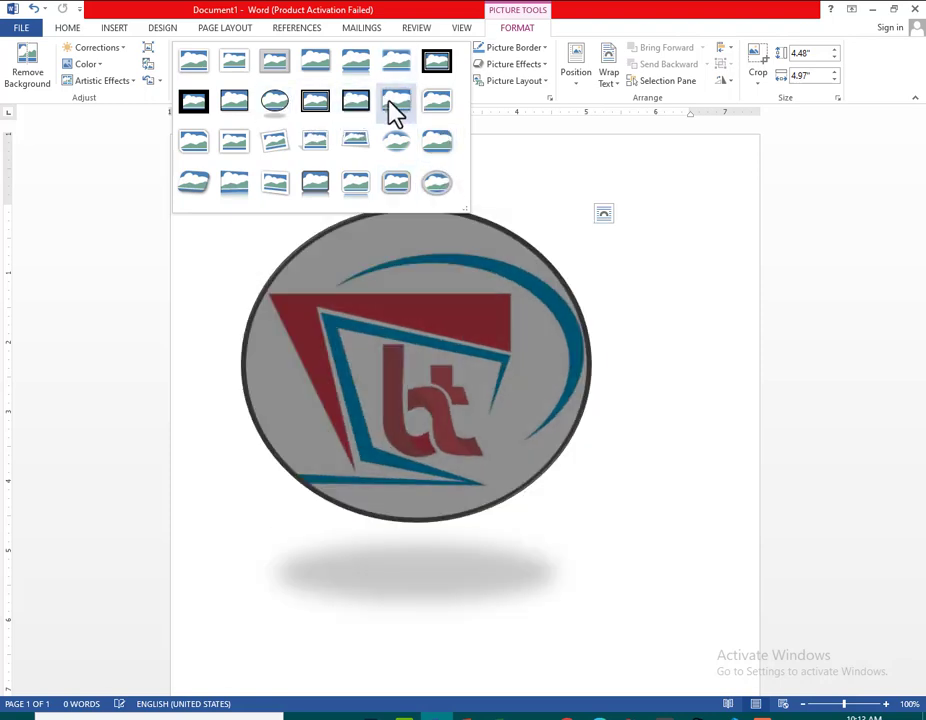
pyautogui.click(276, 103)
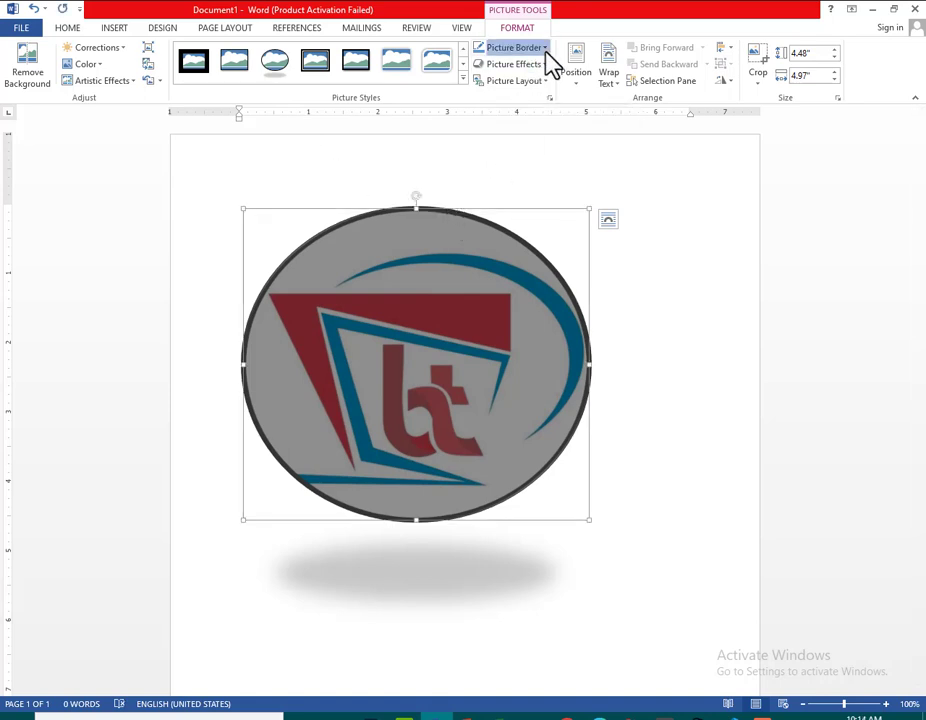
pyautogui.click(545, 52)
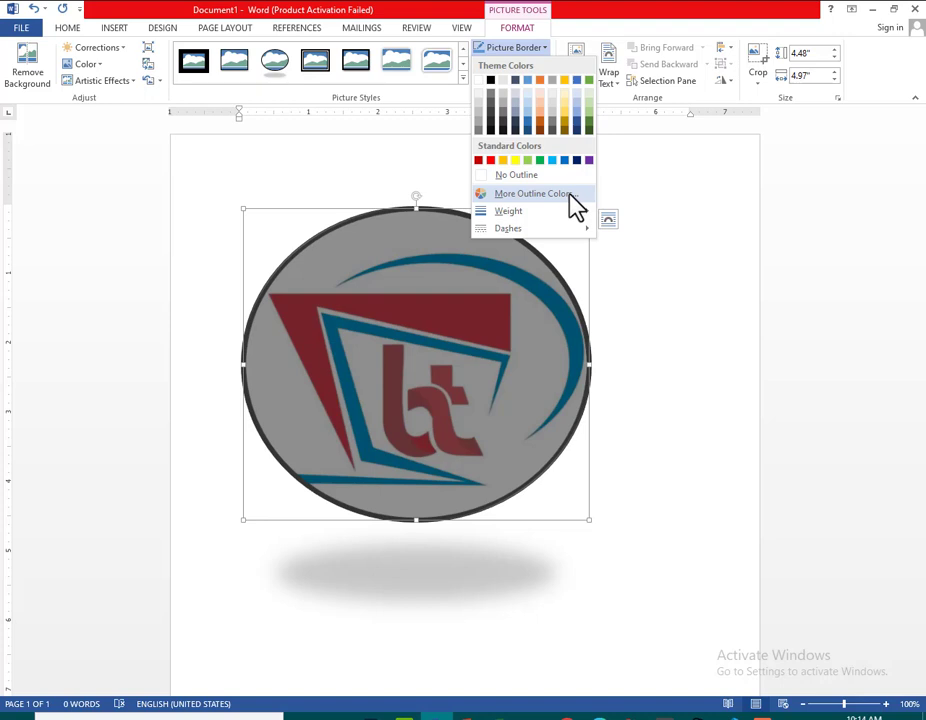
pyautogui.moveTo(581, 212)
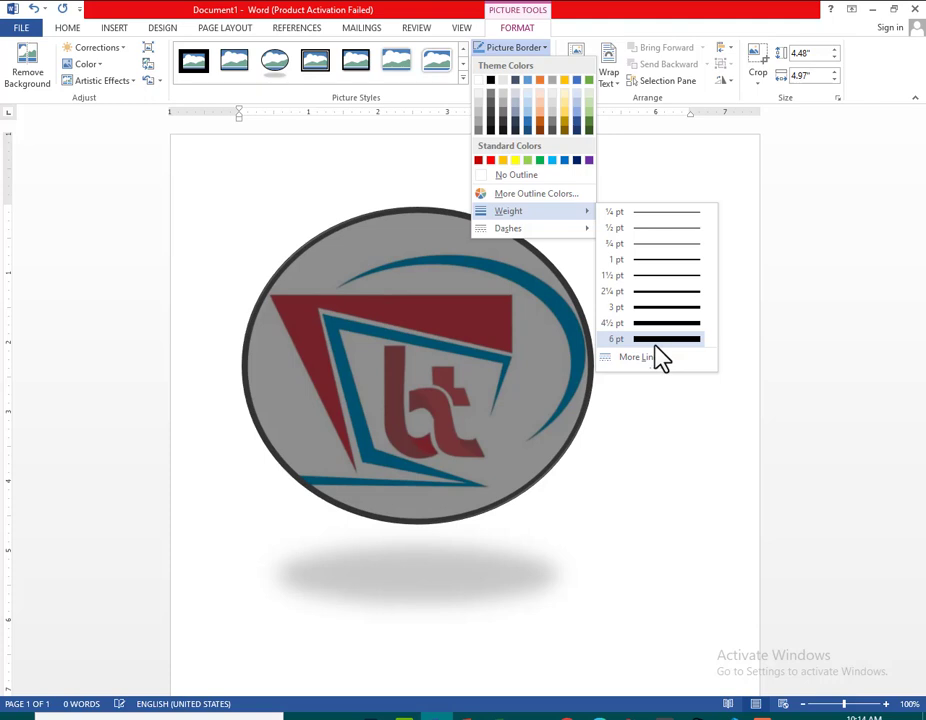
pyautogui.moveTo(578, 236)
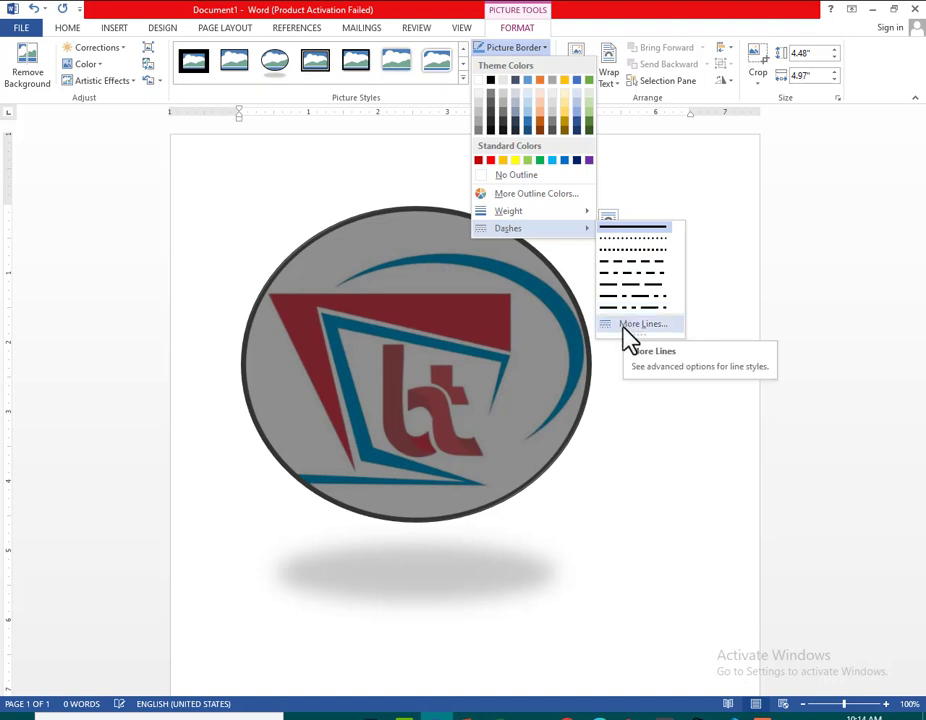
pyautogui.click(311, 168)
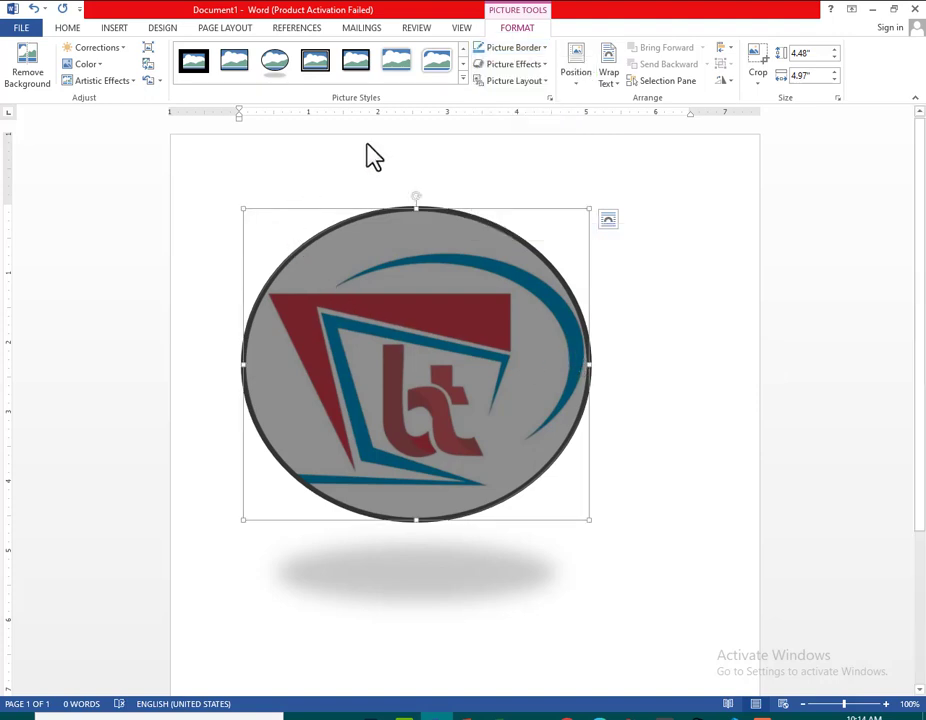
# Examine the available picture effects for the logo, including Reflection, Bevel and 3-D Rotation, without applying one
pyautogui.click(545, 68)
pyautogui.moveTo(558, 97)
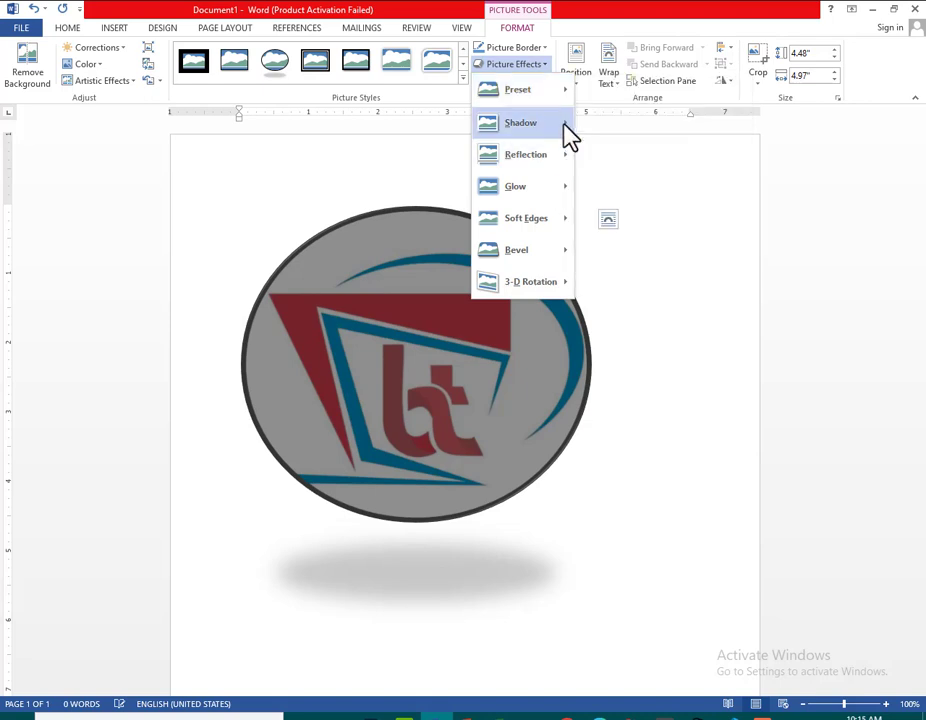
pyautogui.moveTo(563, 130)
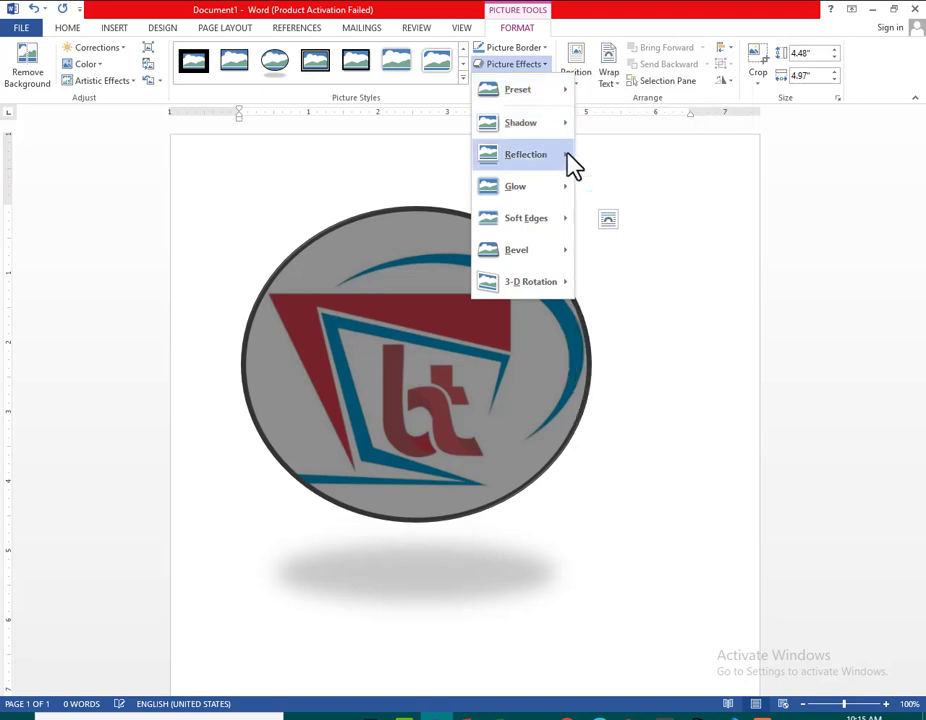
pyautogui.moveTo(567, 158)
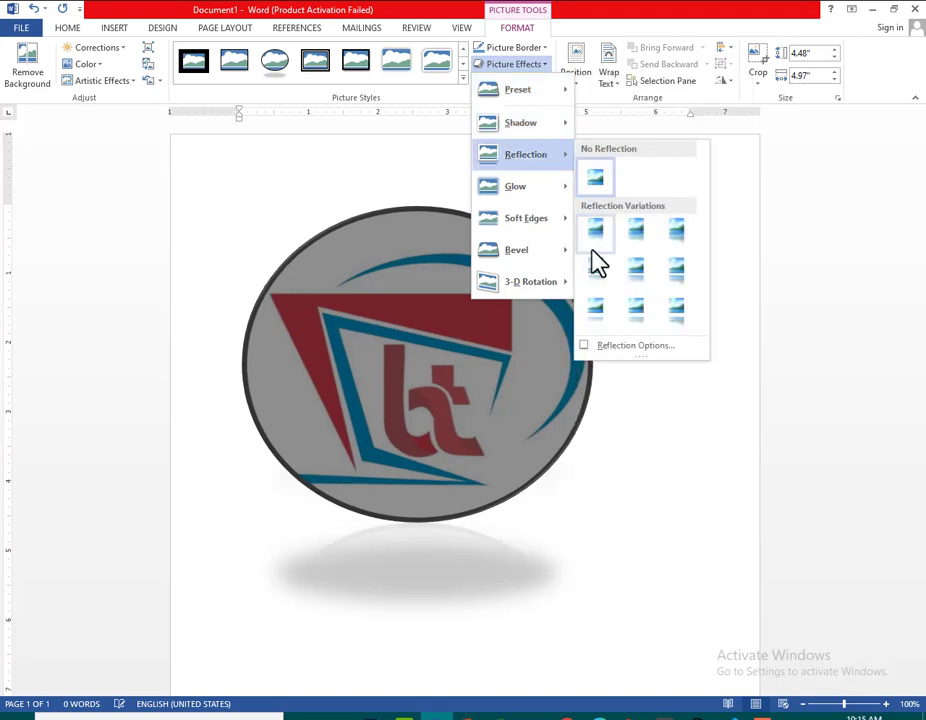
pyautogui.moveTo(562, 190)
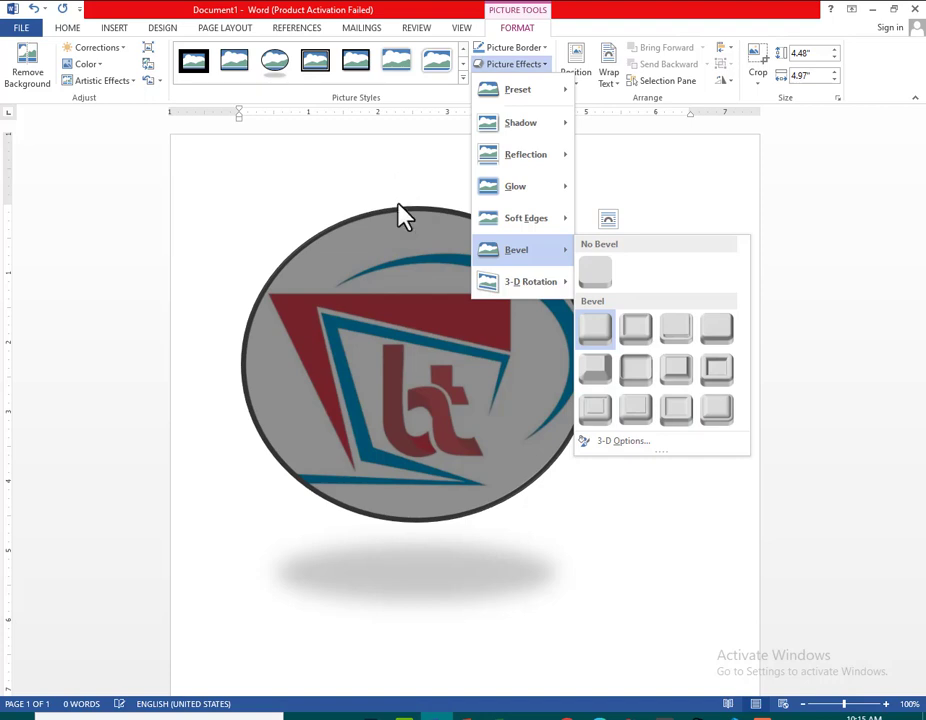
pyautogui.moveTo(548, 299)
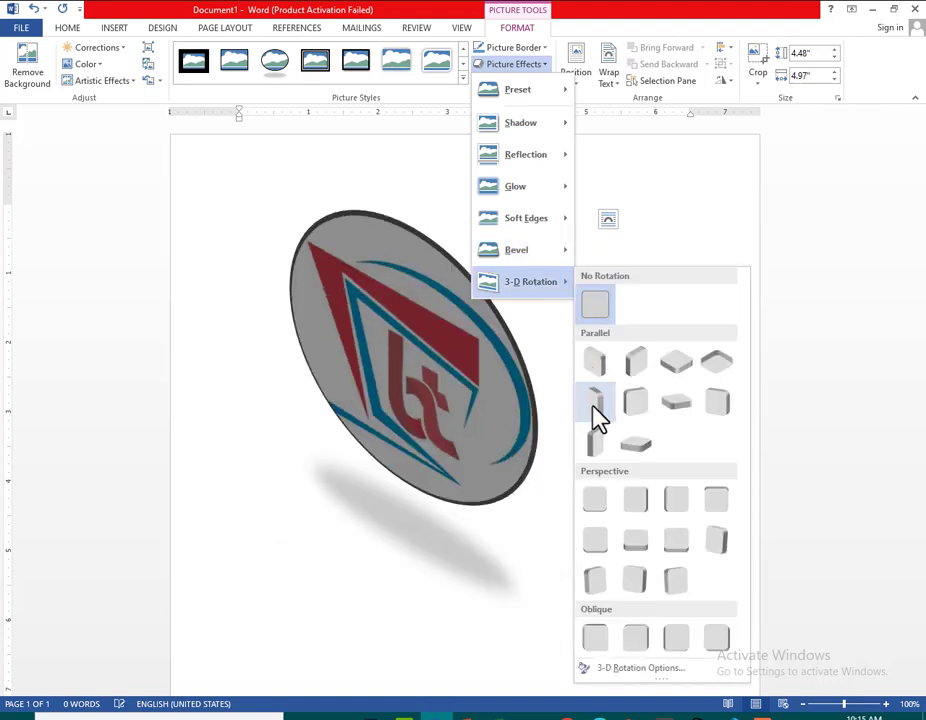
pyautogui.click(262, 185)
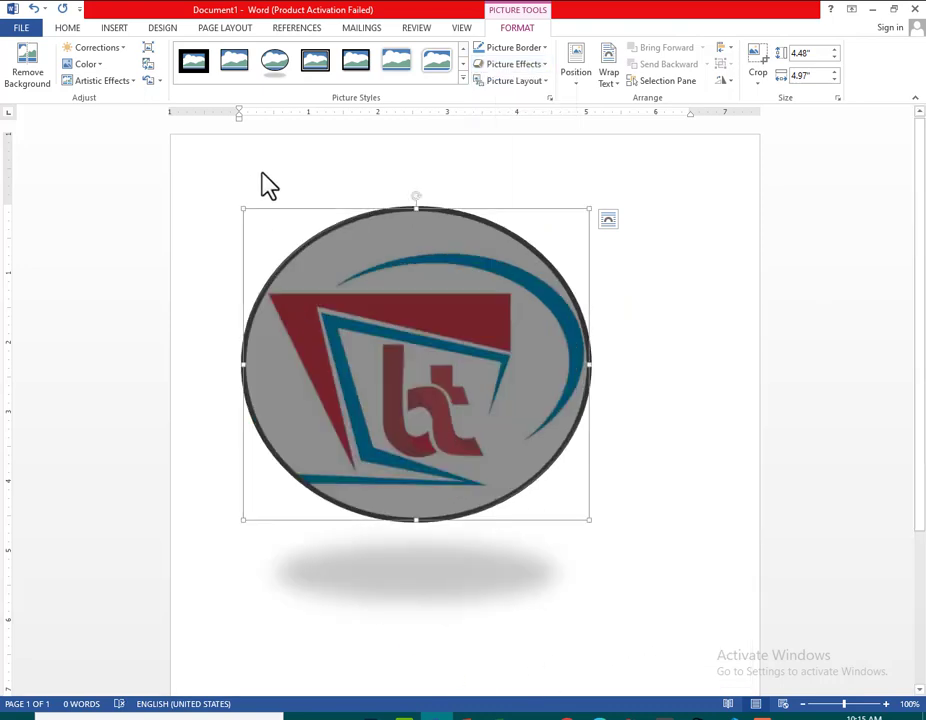
# Review the Position and Wrap Text choices for the logo, and try to move the in-line picture further down the page
pyautogui.click(577, 95)
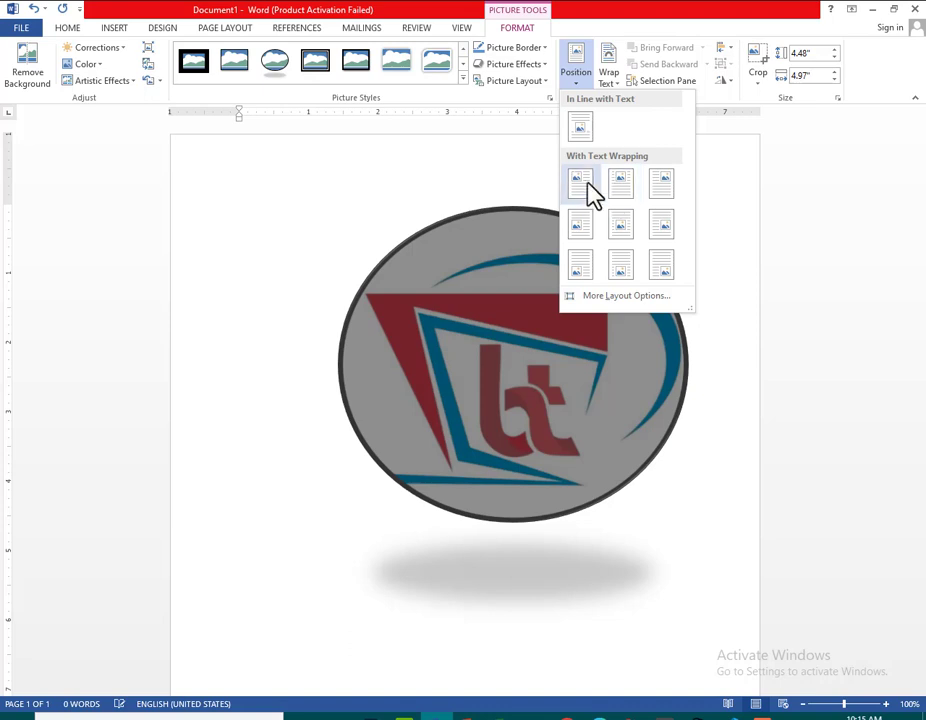
pyautogui.click(357, 186)
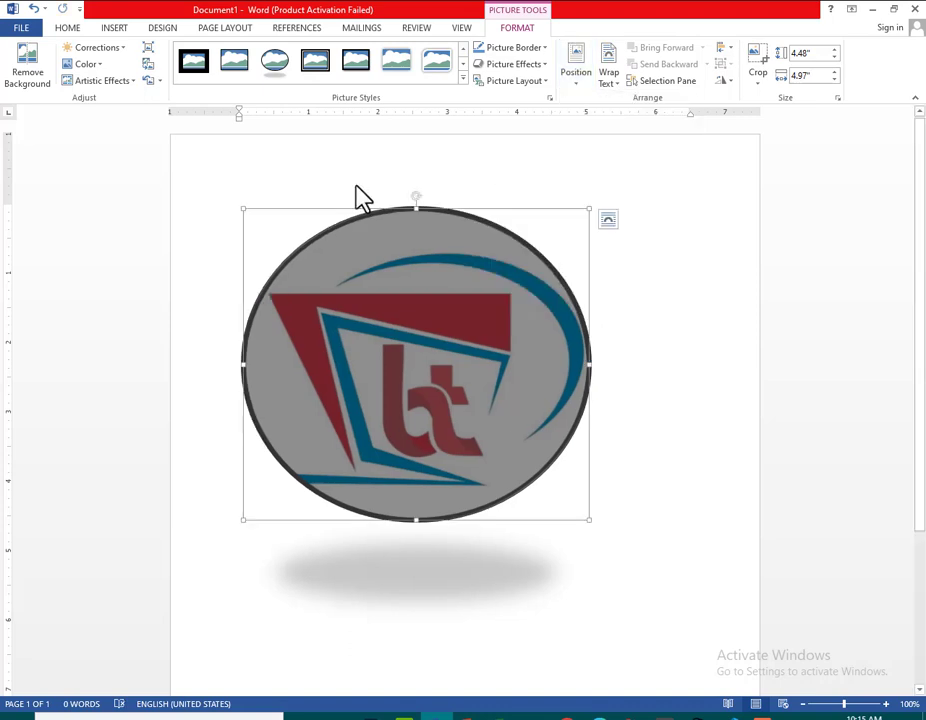
pyautogui.click(618, 93)
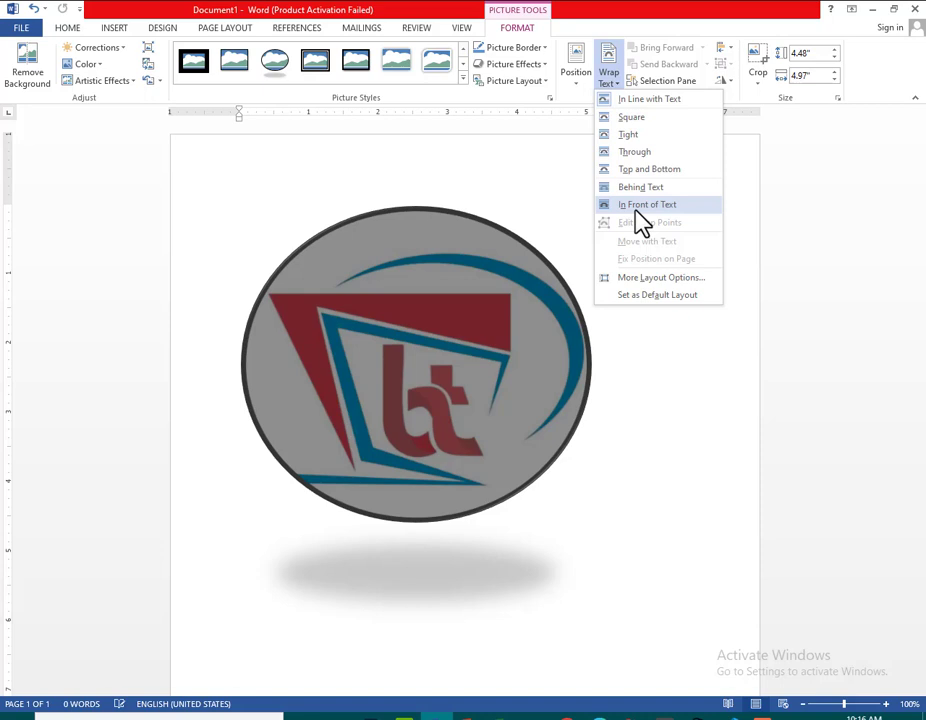
pyautogui.click(411, 181)
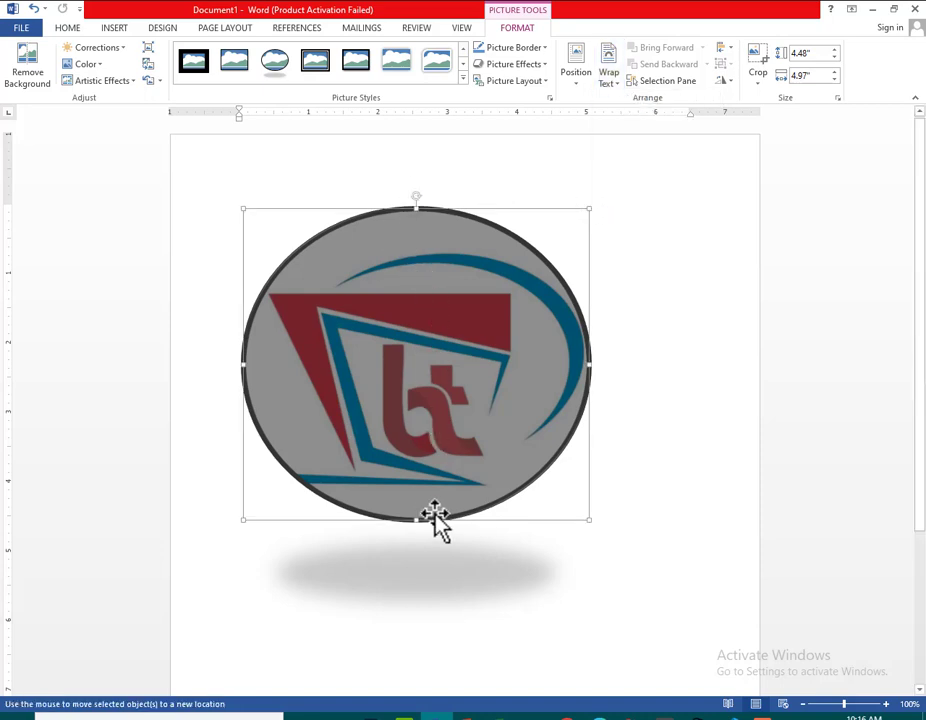
pyautogui.moveTo(434, 512); pyautogui.dragTo(449, 610)
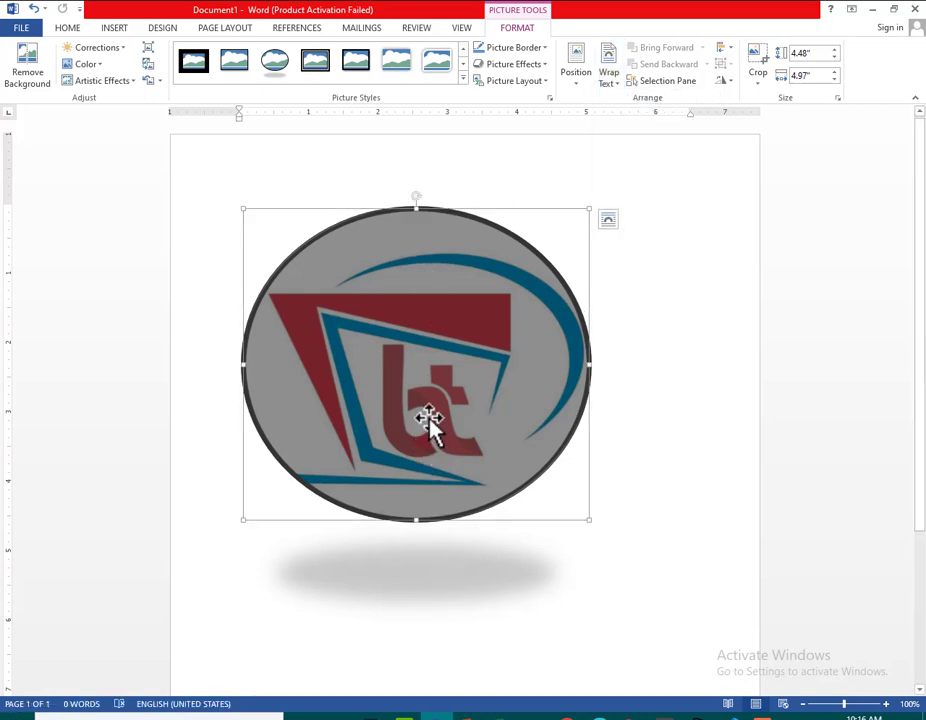
# Set the logo's text wrapping to In Front of Text, move it to the lower half of the page, and deselect it
pyautogui.click(619, 86)
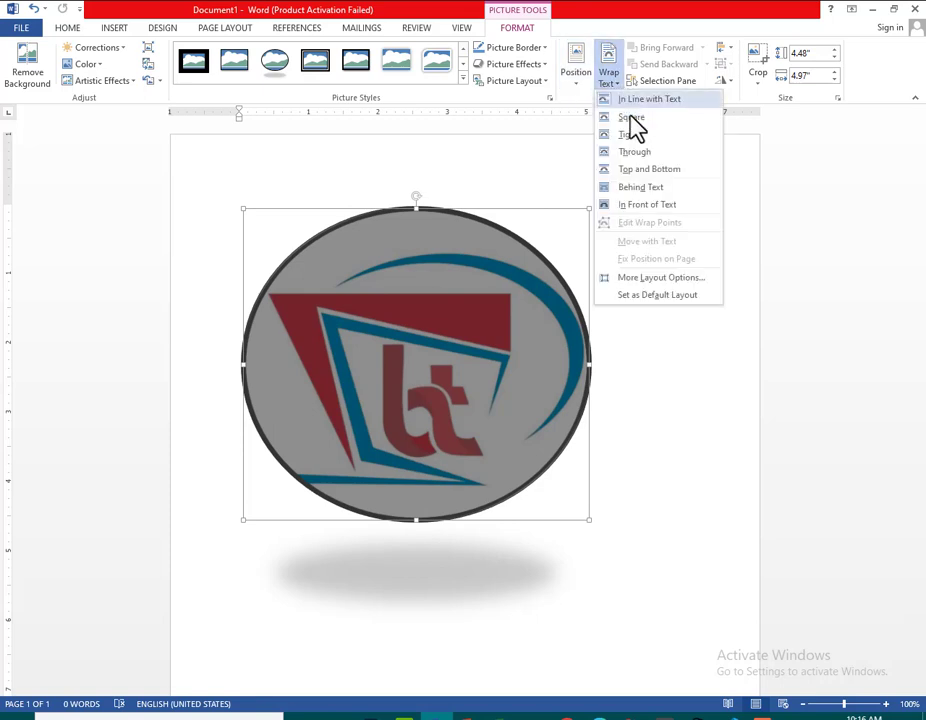
pyautogui.click(651, 205)
pyautogui.moveTo(436, 269); pyautogui.dragTo(471, 572)
pyautogui.scroll(-4, 324, 209)
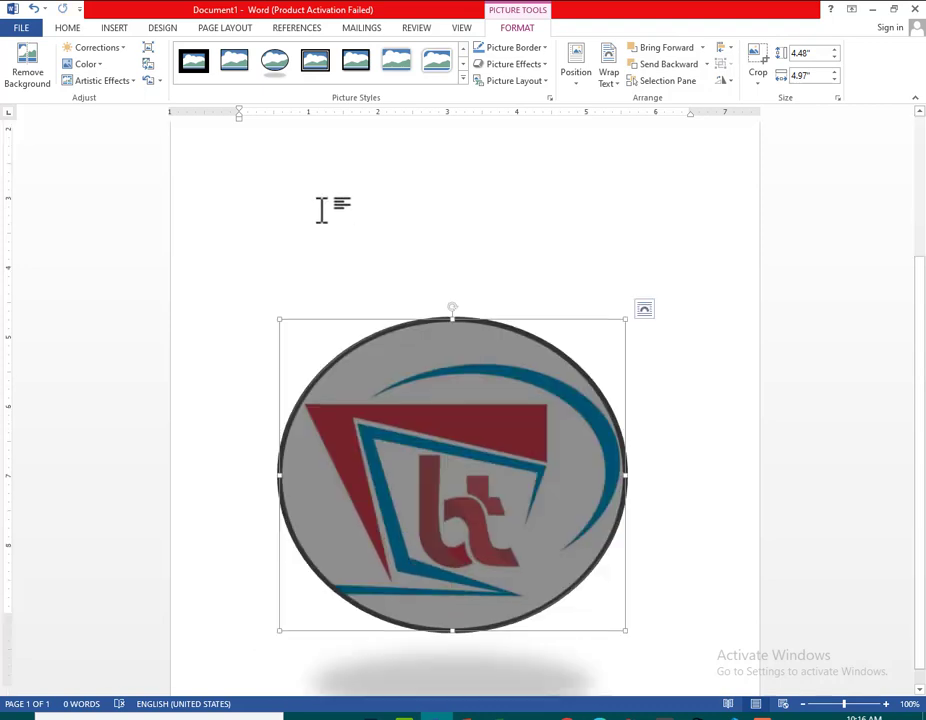
pyautogui.click(361, 203)
pyautogui.scroll(3, 361, 203)
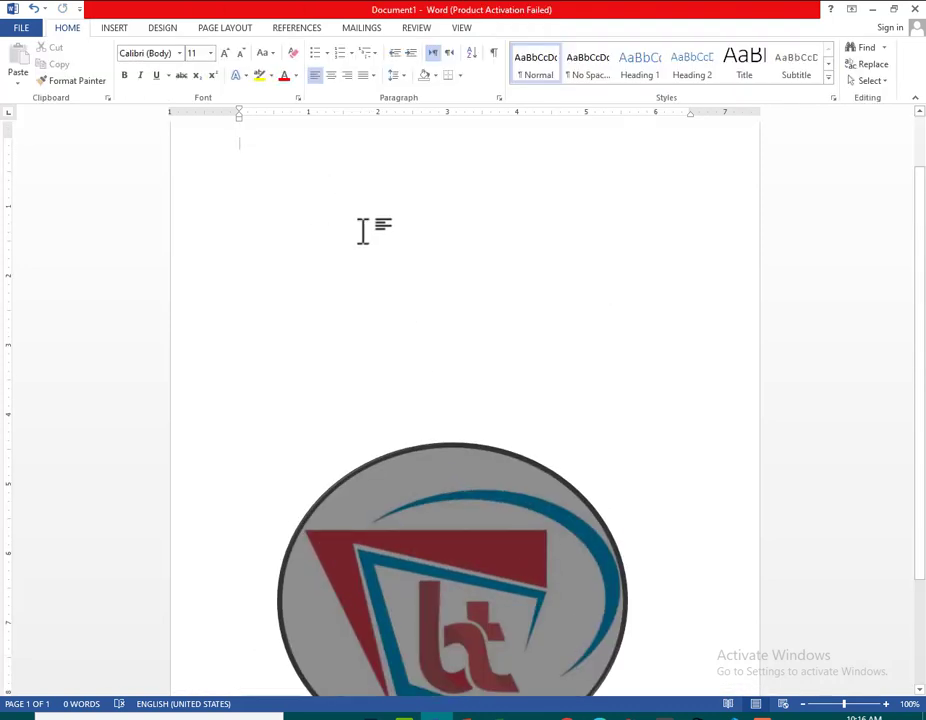
# Insert five paragraphs of Word's generated sample text above the logo, and move the logo up over the paragraphs
pyautogui.write('=')
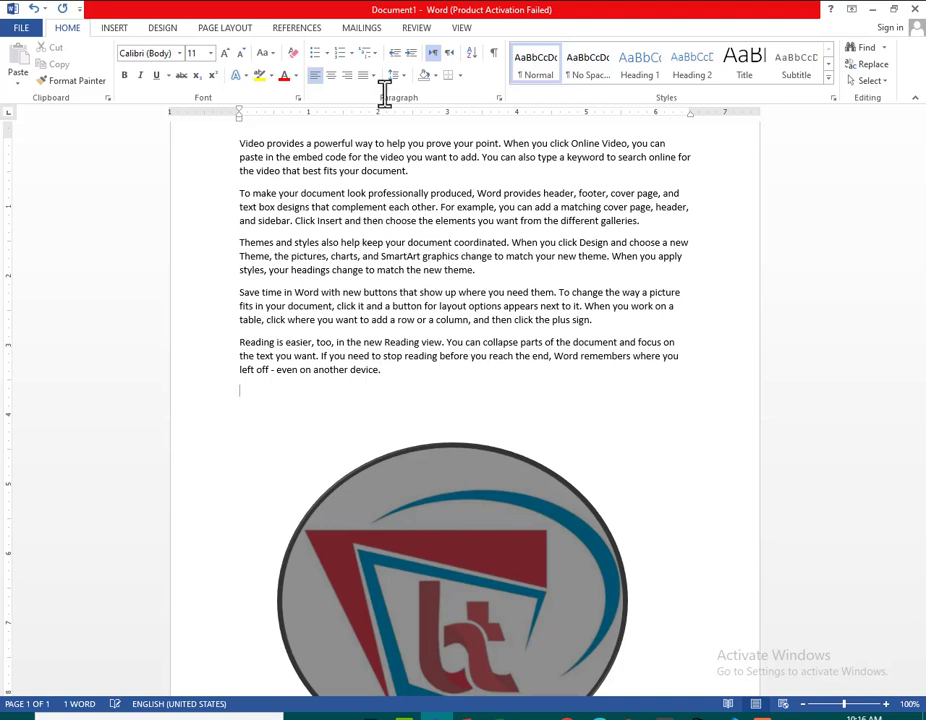
pyautogui.click(490, 541)
pyautogui.moveTo(490, 541); pyautogui.dragTo(490, 213)
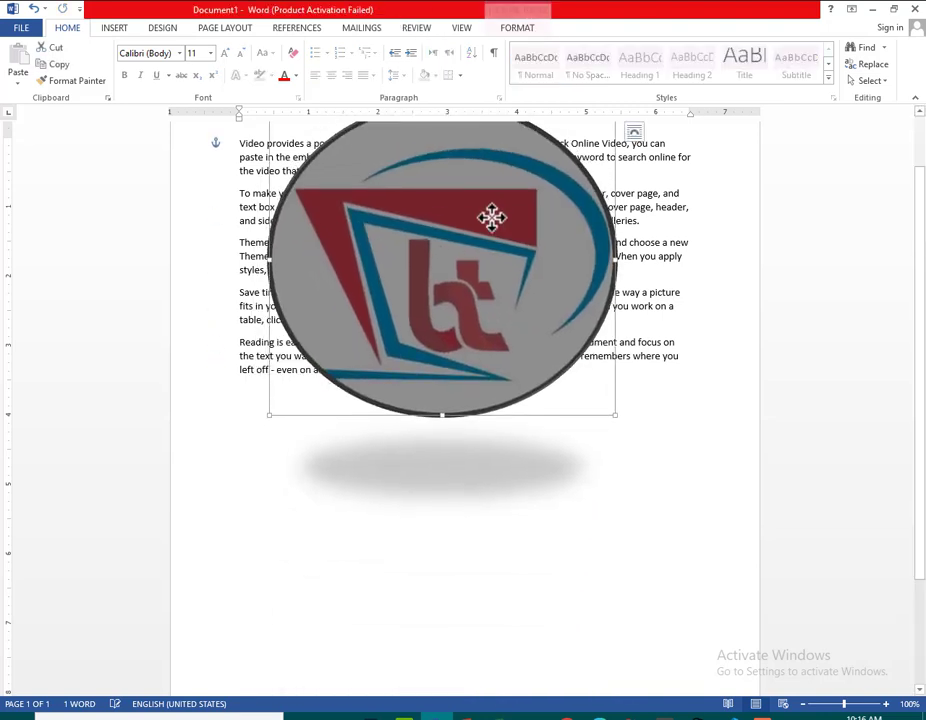
# Set the logo's text wrapping to Behind Text, and look over its color options without applying one
pyautogui.click(525, 30)
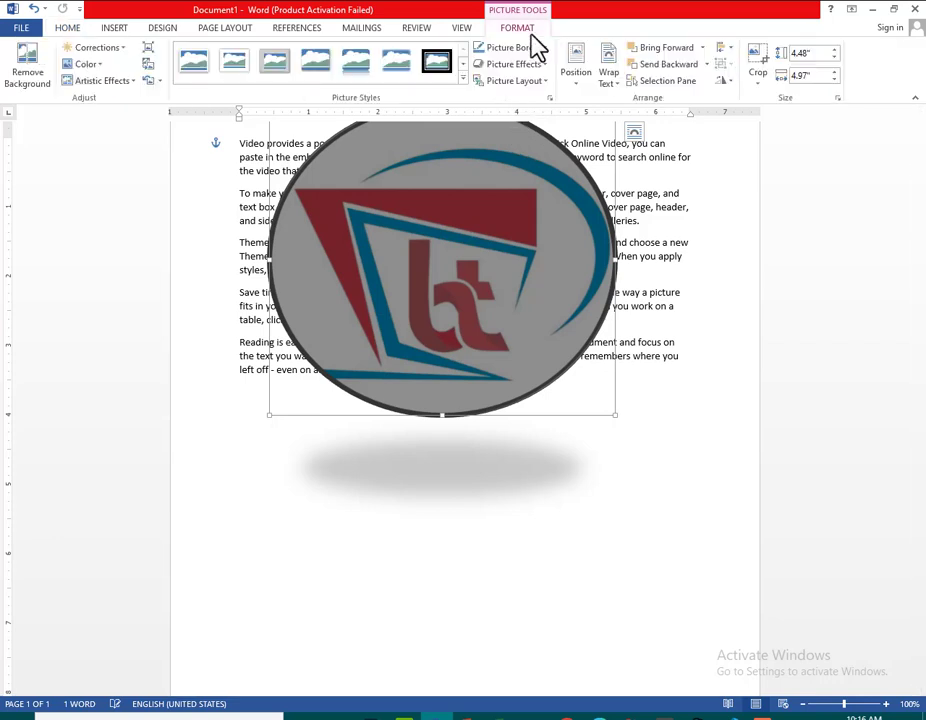
pyautogui.click(615, 84)
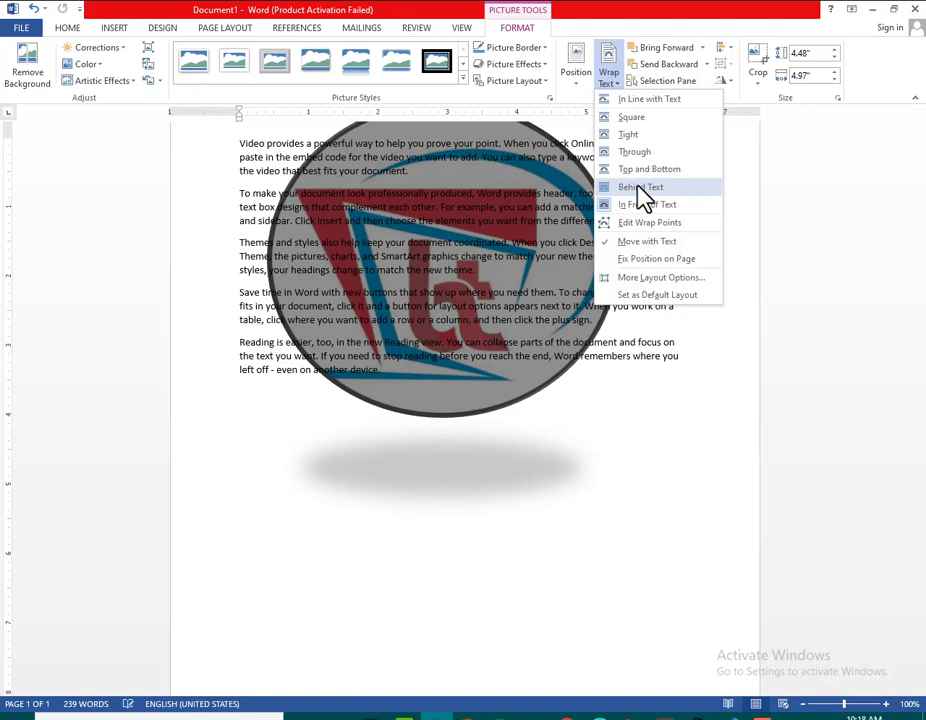
pyautogui.click(641, 188)
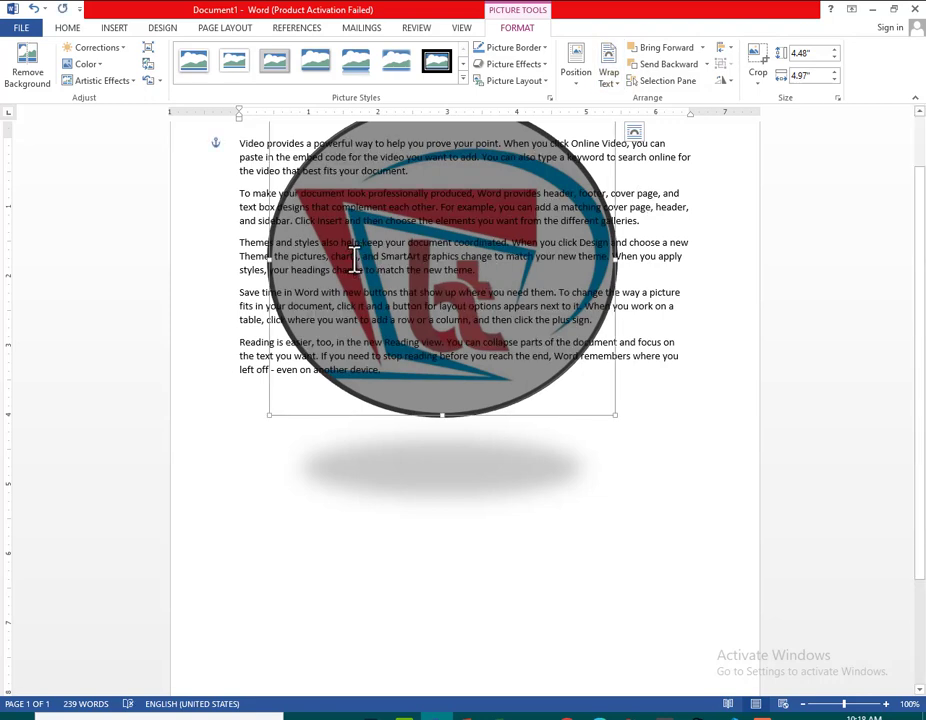
pyautogui.click(98, 67)
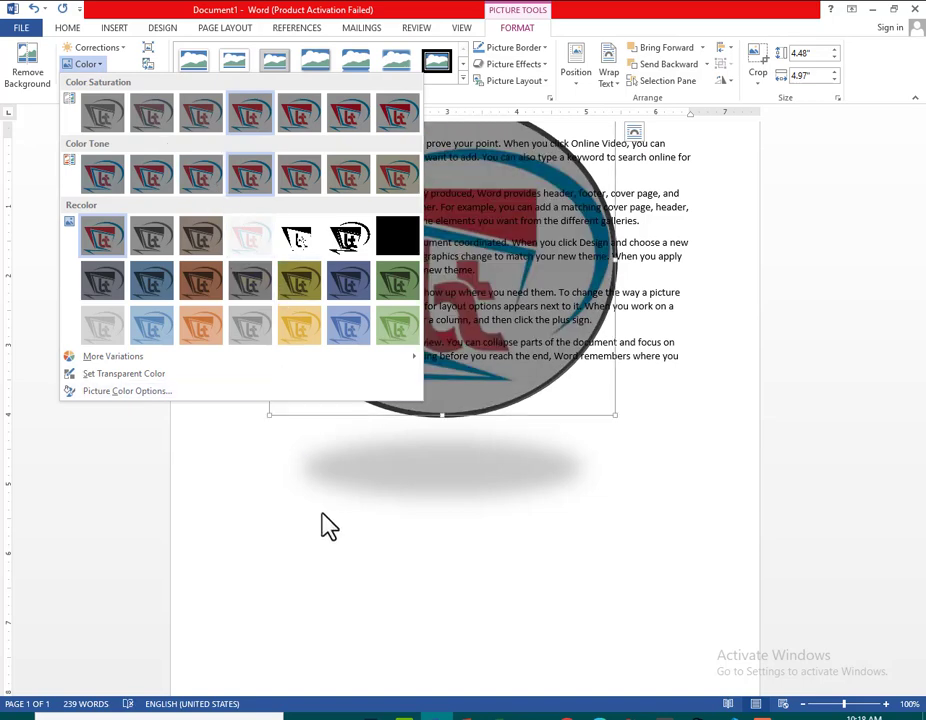
pyautogui.click(436, 312)
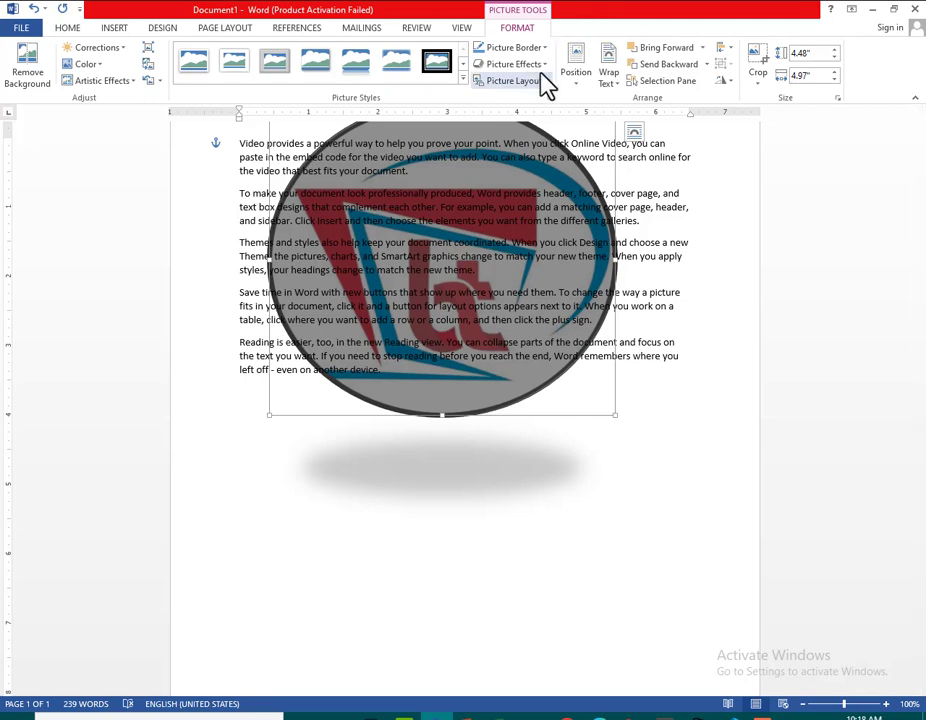
# Choose Move with Text for the logo, and reposition it slightly lower, roughly centred behind the paragraphs
pyautogui.click(621, 96)
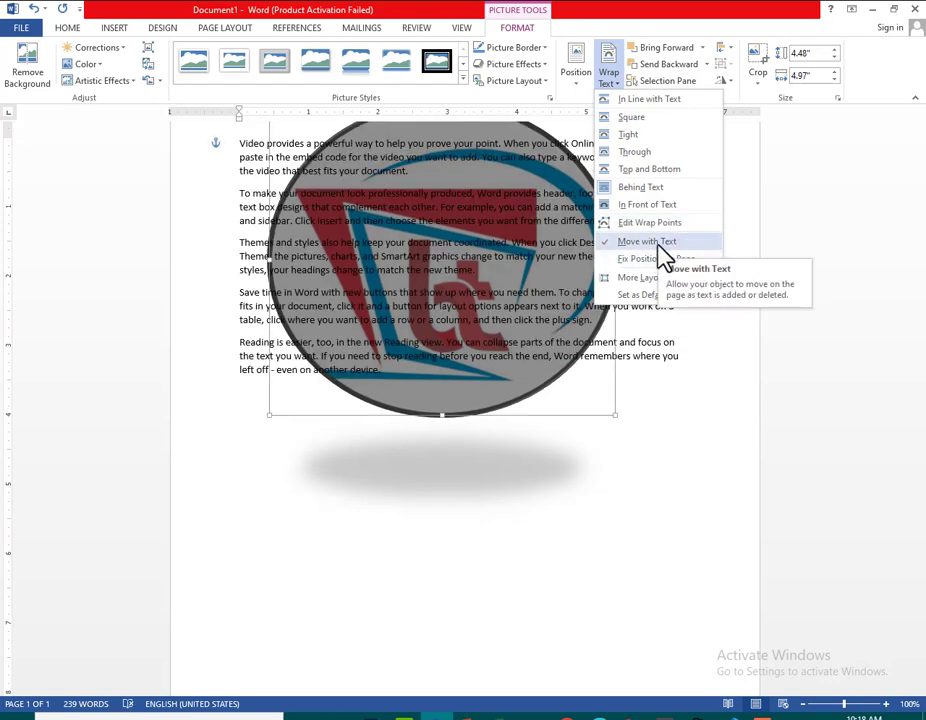
pyautogui.click(660, 248)
pyautogui.moveTo(482, 265); pyautogui.dragTo(480, 230)
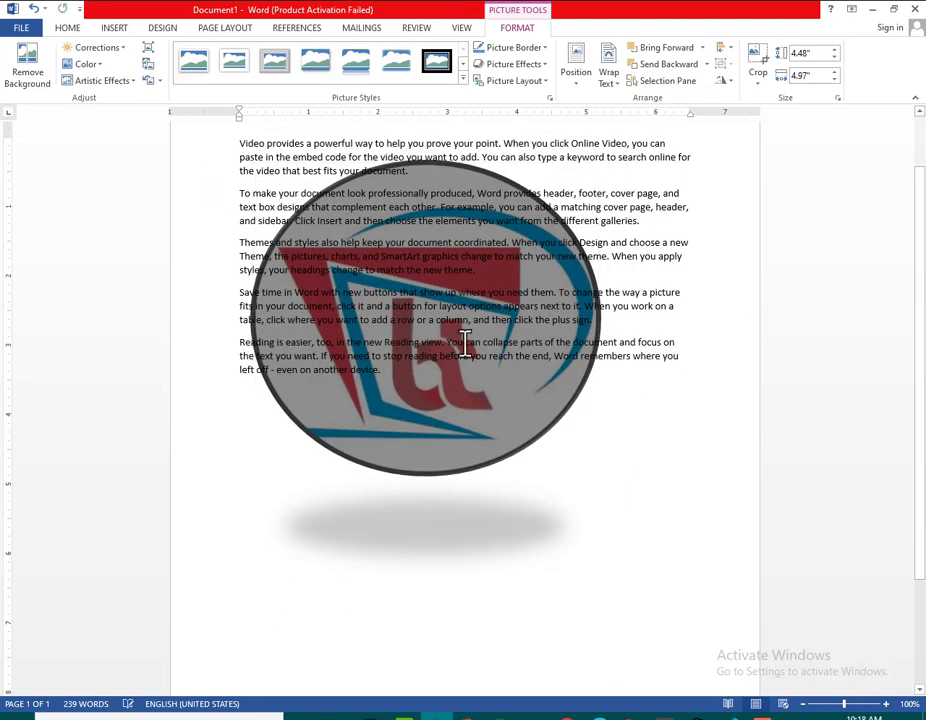
pyautogui.click(456, 268)
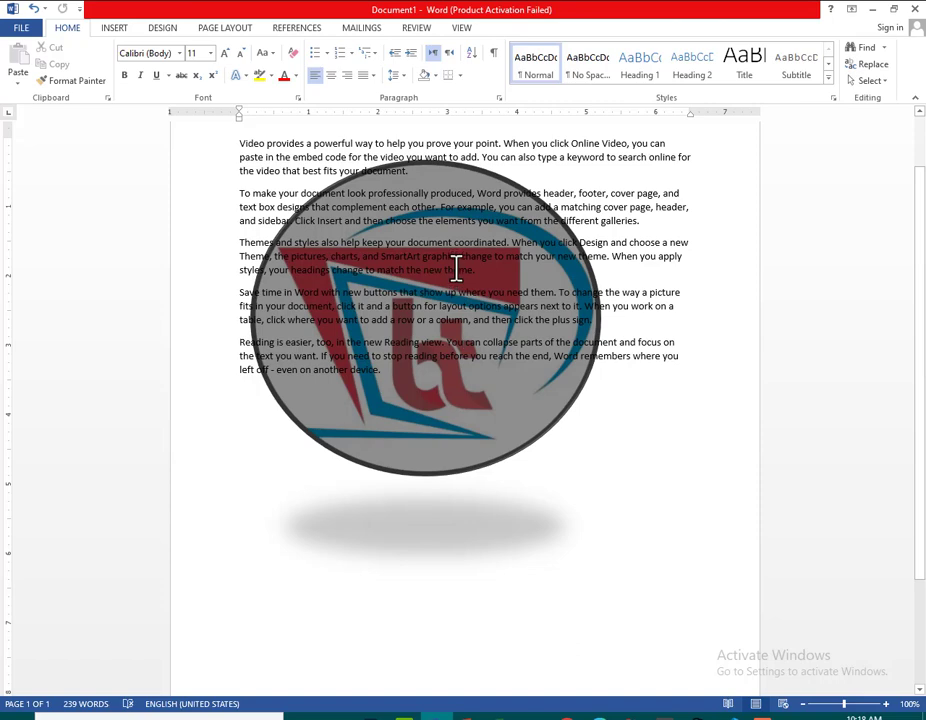
pyautogui.tripleClick(446, 422)
pyautogui.moveTo(438, 455); pyautogui.dragTo(481, 462)
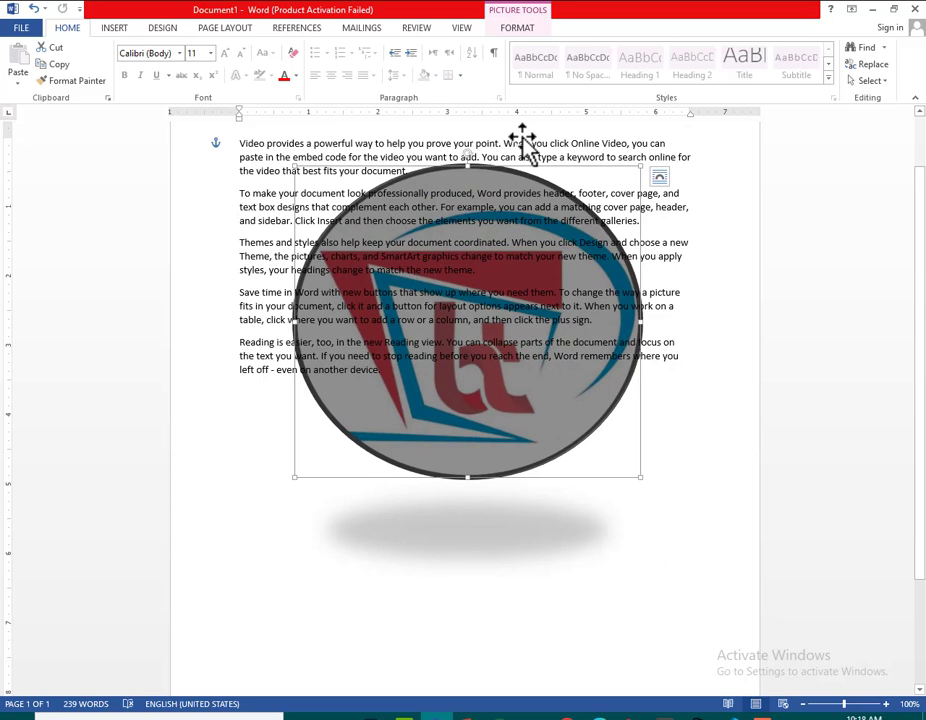
# Apply Bring Forward and Bring to Front to the logo lying behind the text
pyautogui.click(517, 28)
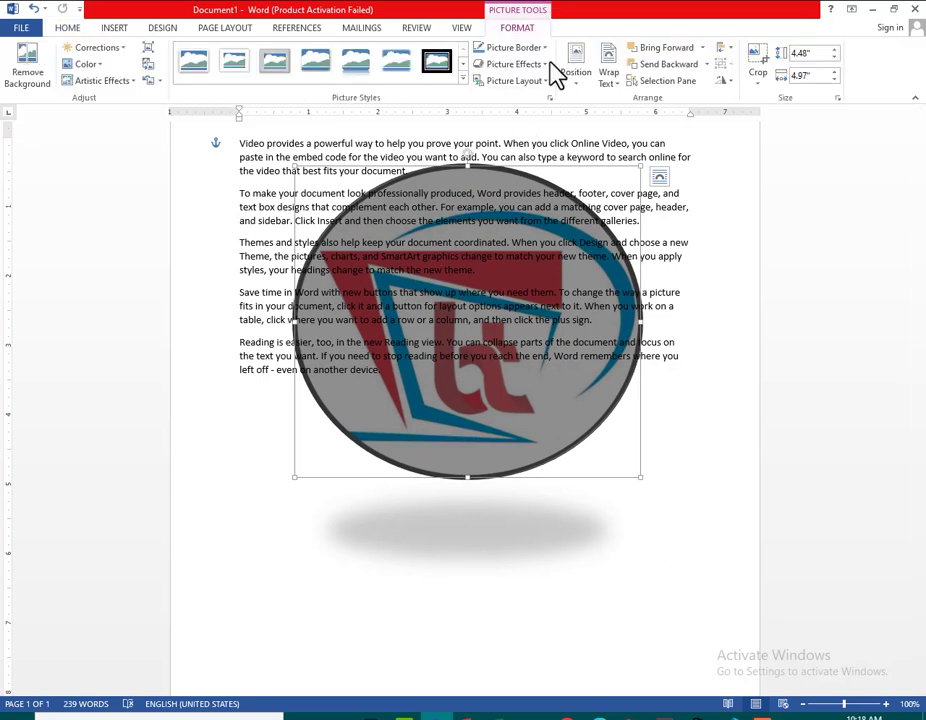
pyautogui.click(701, 50)
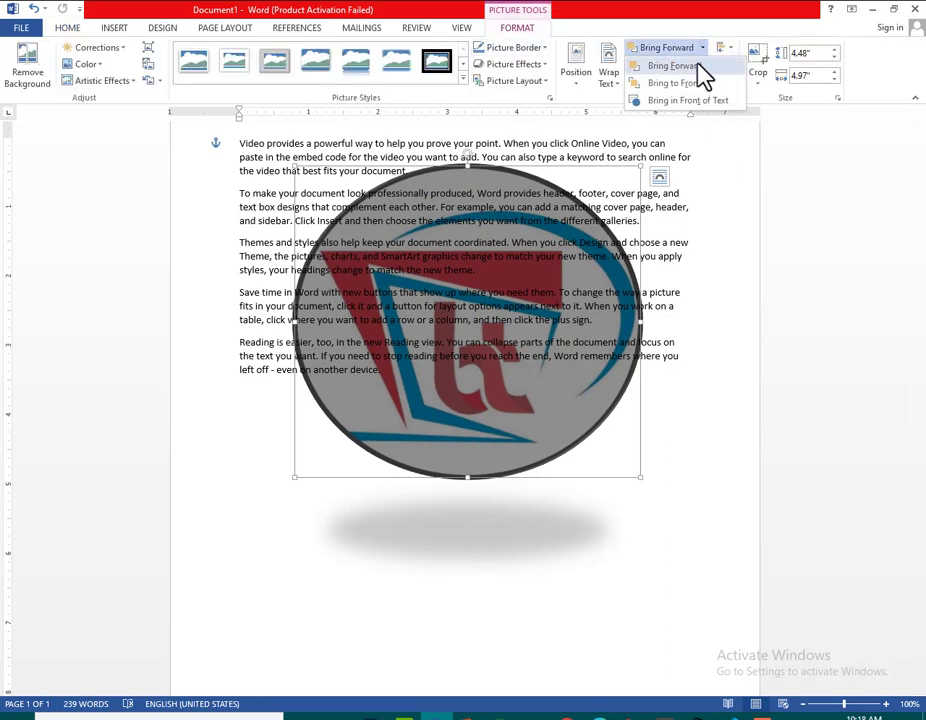
pyautogui.click(699, 66)
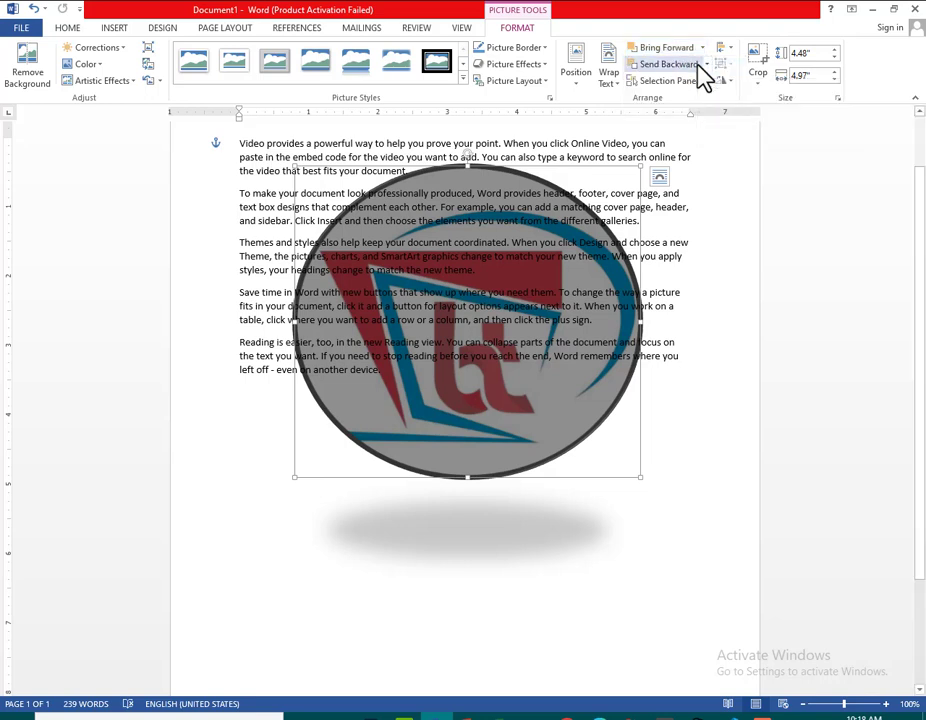
pyautogui.click(701, 47)
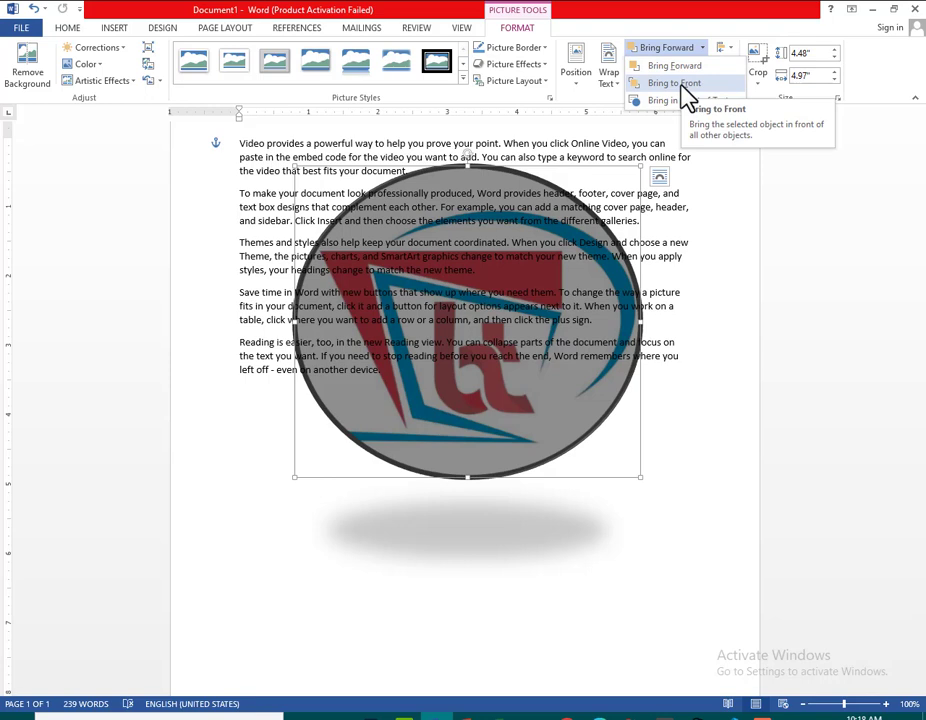
pyautogui.click(680, 84)
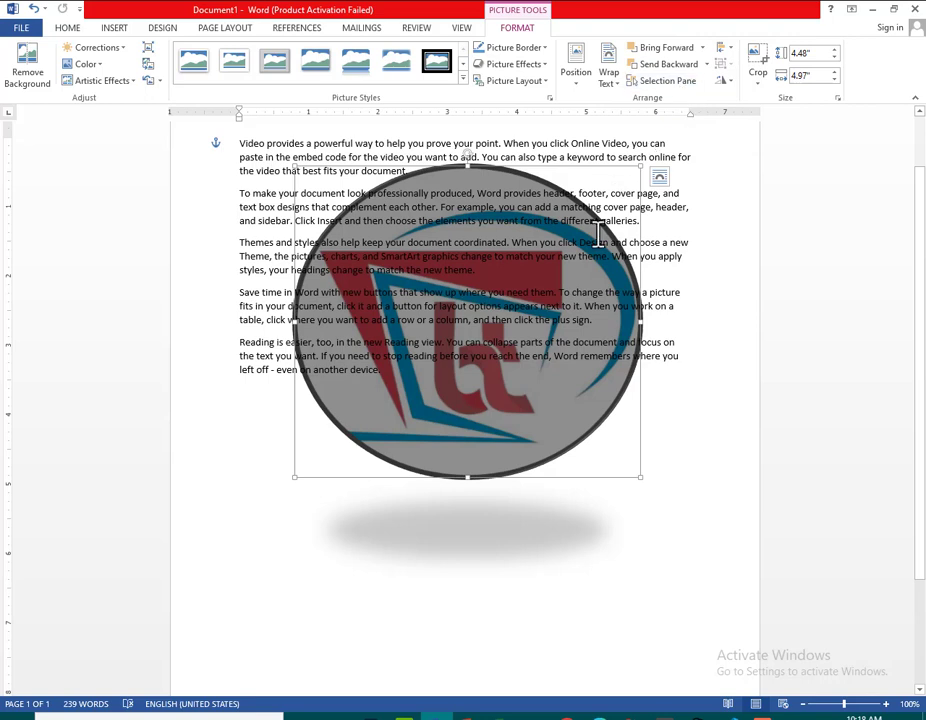
pyautogui.click(475, 542)
pyautogui.click(487, 377)
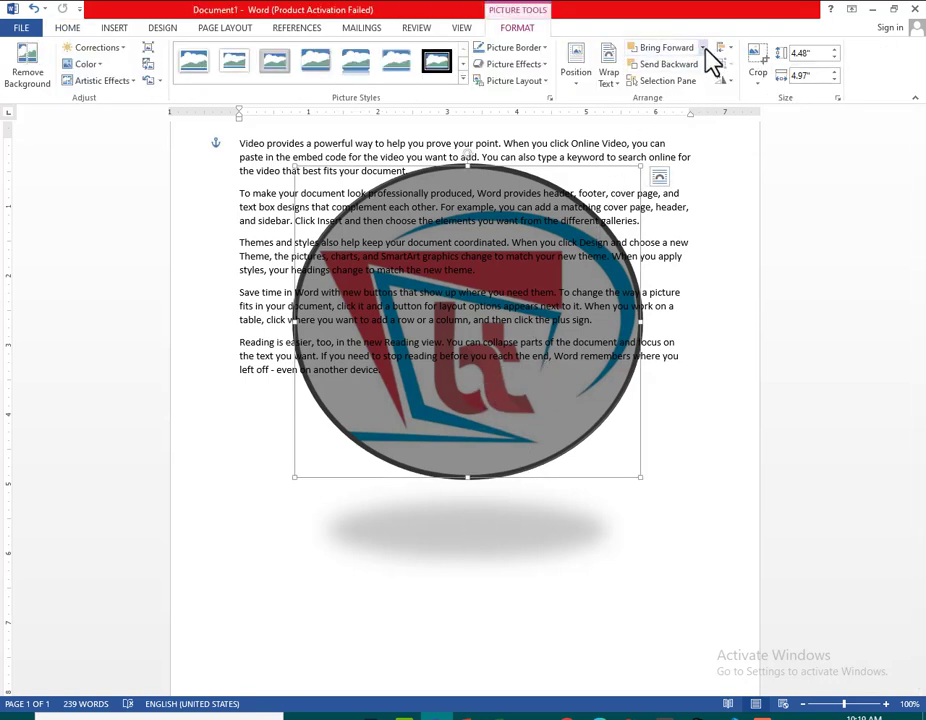
# Apply Send Backward, Send Behind Text and Send to Back to the logo
pyautogui.click(707, 65)
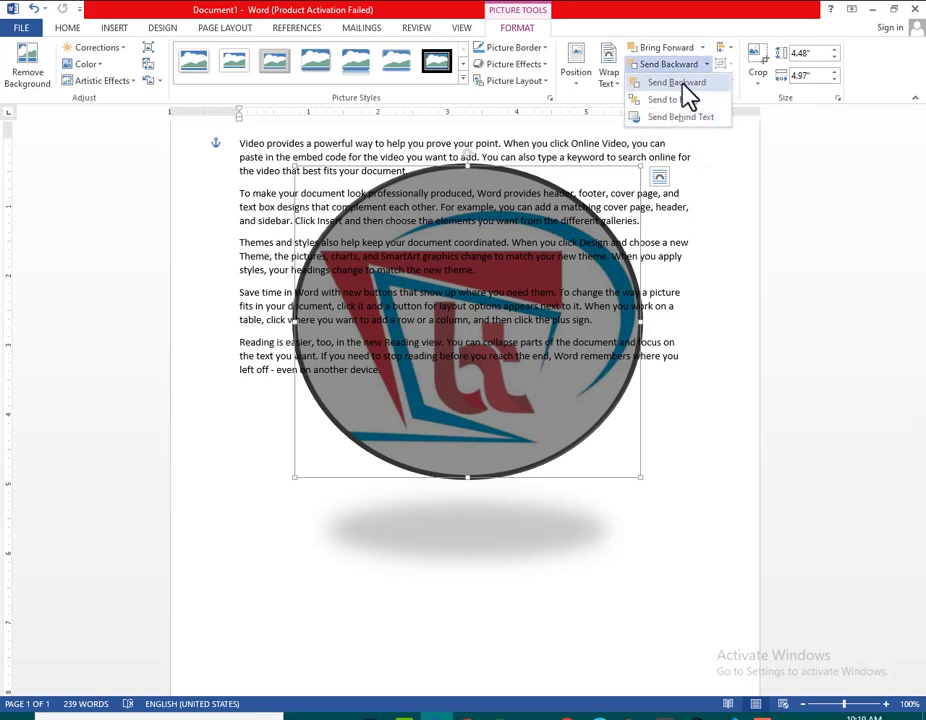
pyautogui.click(684, 84)
pyautogui.click(706, 65)
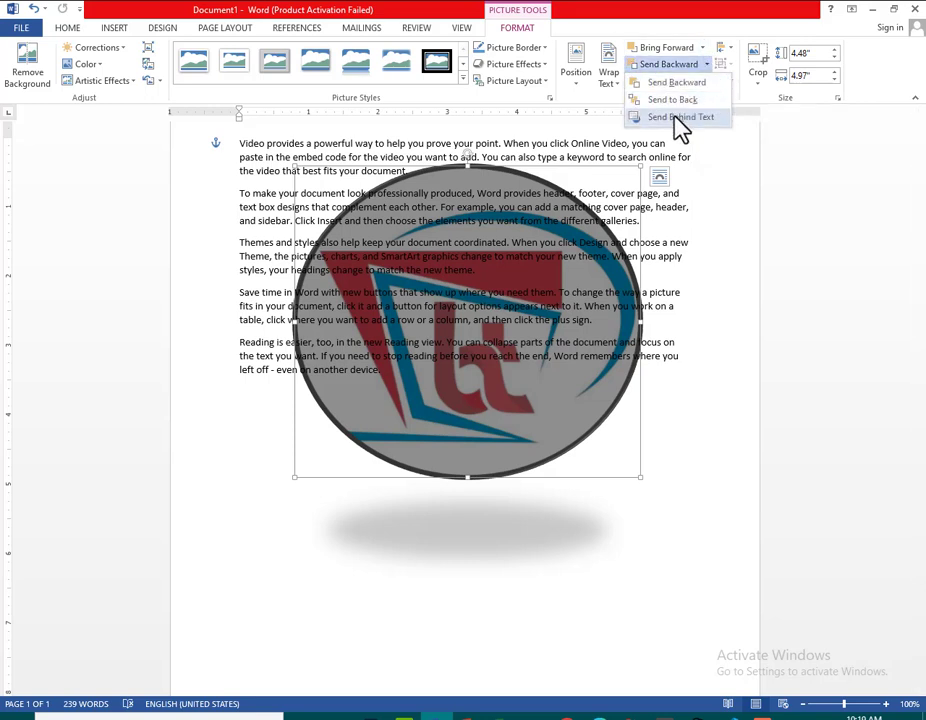
pyautogui.click(680, 118)
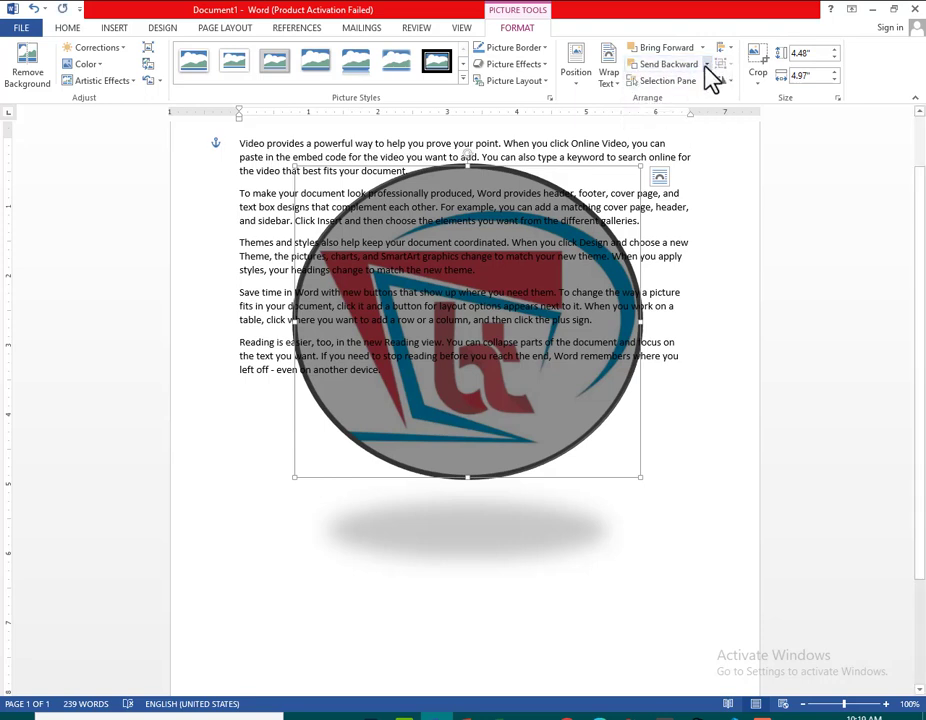
pyautogui.click(706, 65)
pyautogui.click(686, 97)
# Apply Bring to Front and Bring Forward to the logo, and bring it in front of the text
pyautogui.click(702, 48)
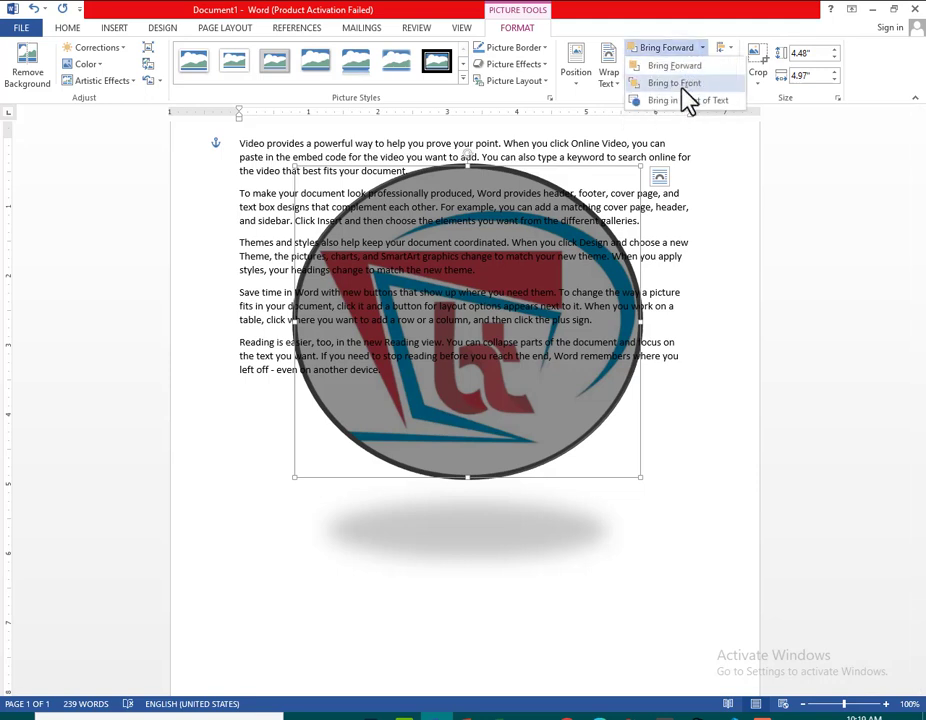
pyautogui.click(684, 84)
pyautogui.click(703, 48)
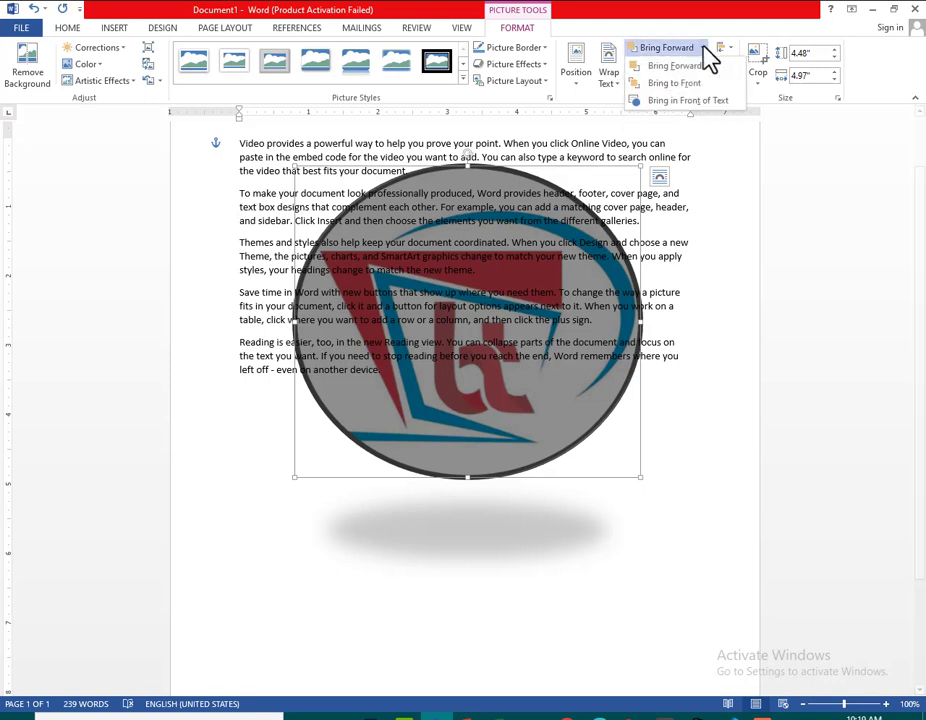
pyautogui.click(686, 68)
pyautogui.click(703, 48)
pyautogui.click(688, 101)
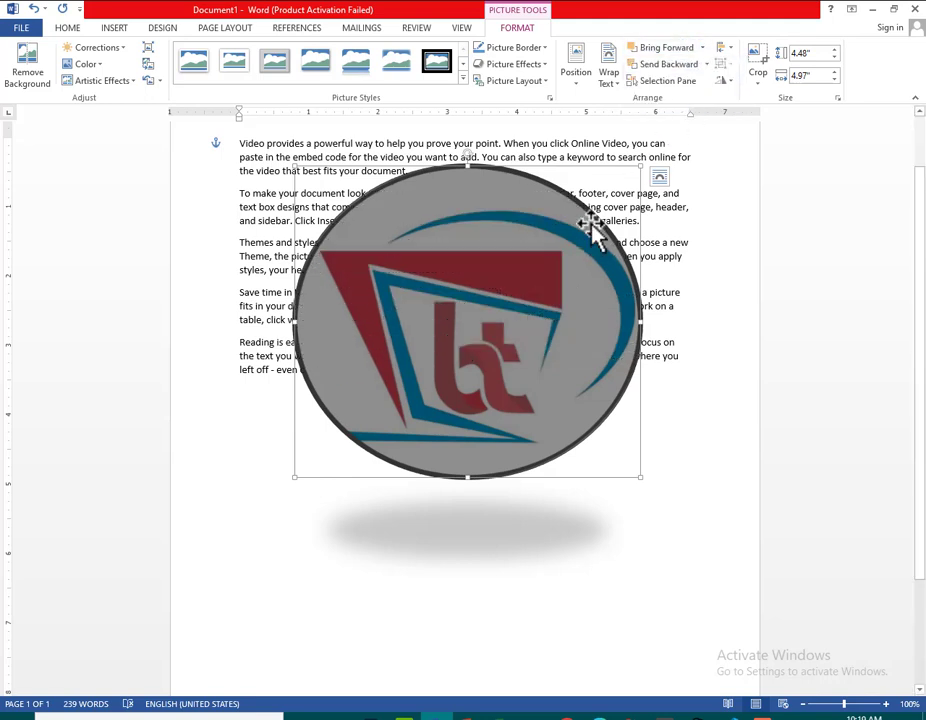
# Review the Bring Forward, Bring to Front and Bring in Front of Text options without applying one
pyautogui.click(702, 48)
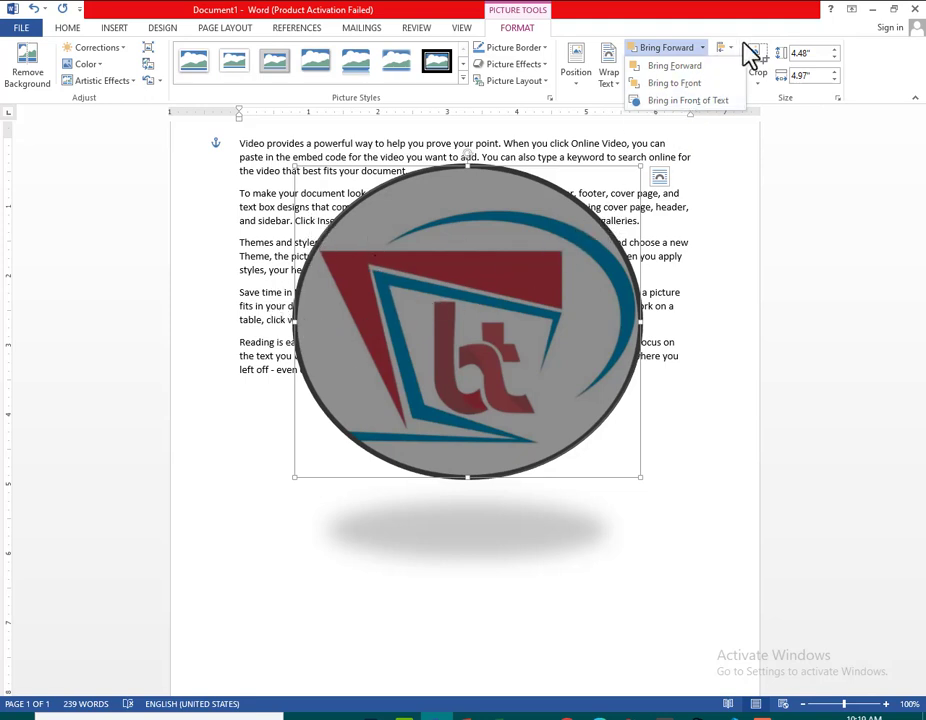
pyautogui.click(711, 63)
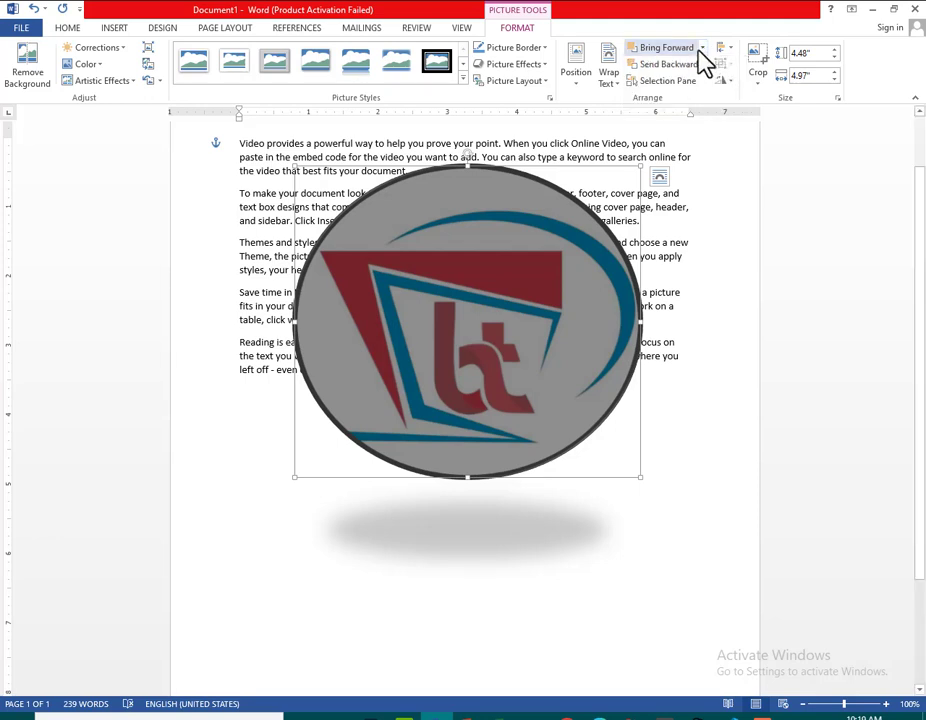
pyautogui.click(701, 49)
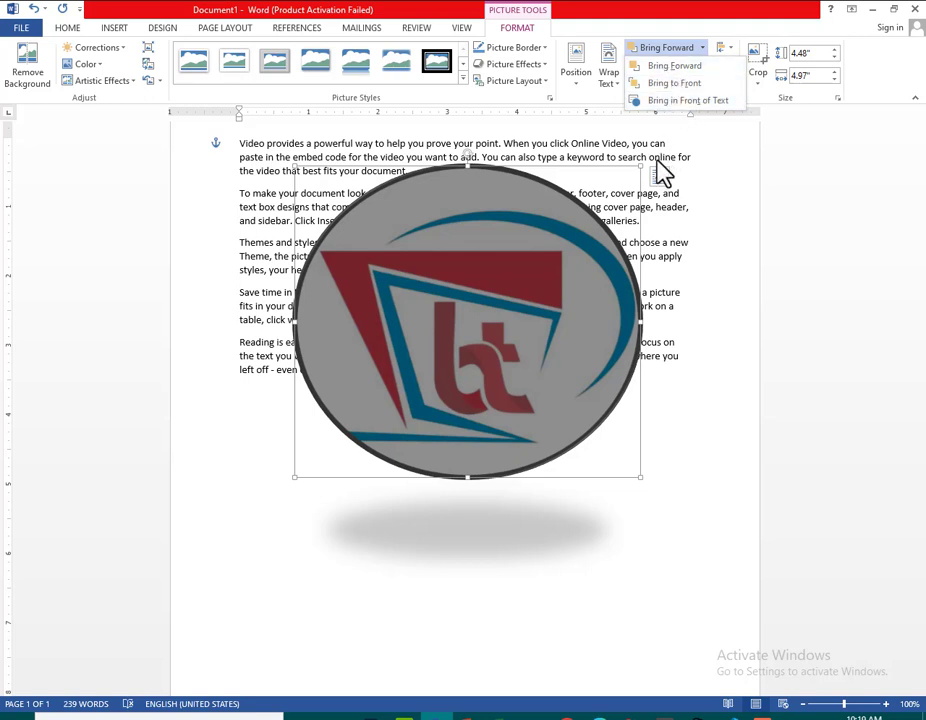
pyautogui.click(625, 231)
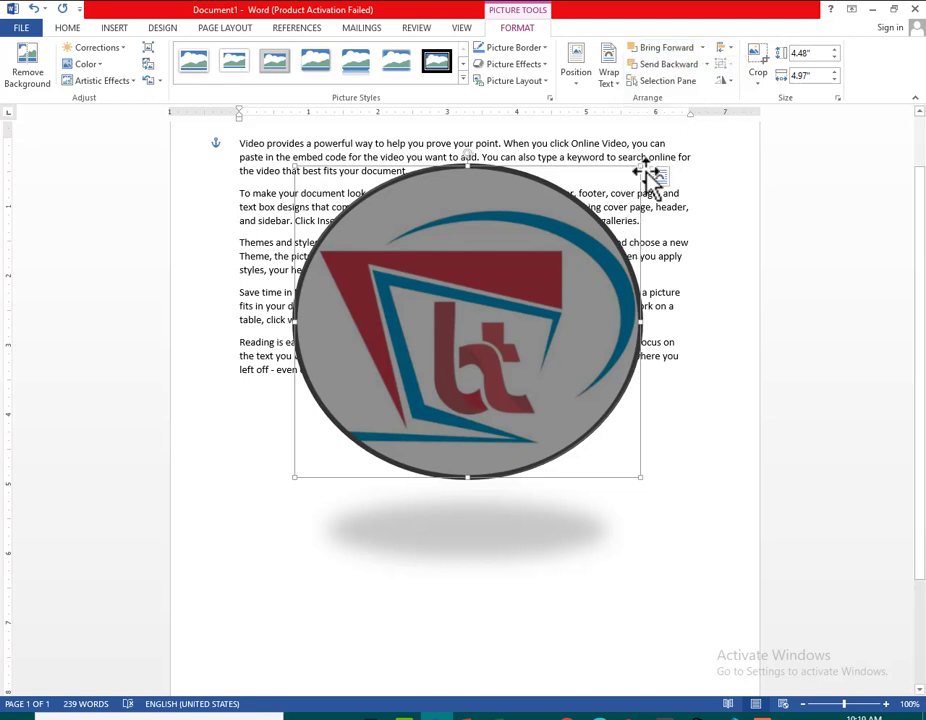
# Apply Send to Back and Send Backward to the logo, and send it behind the text
pyautogui.click(706, 64)
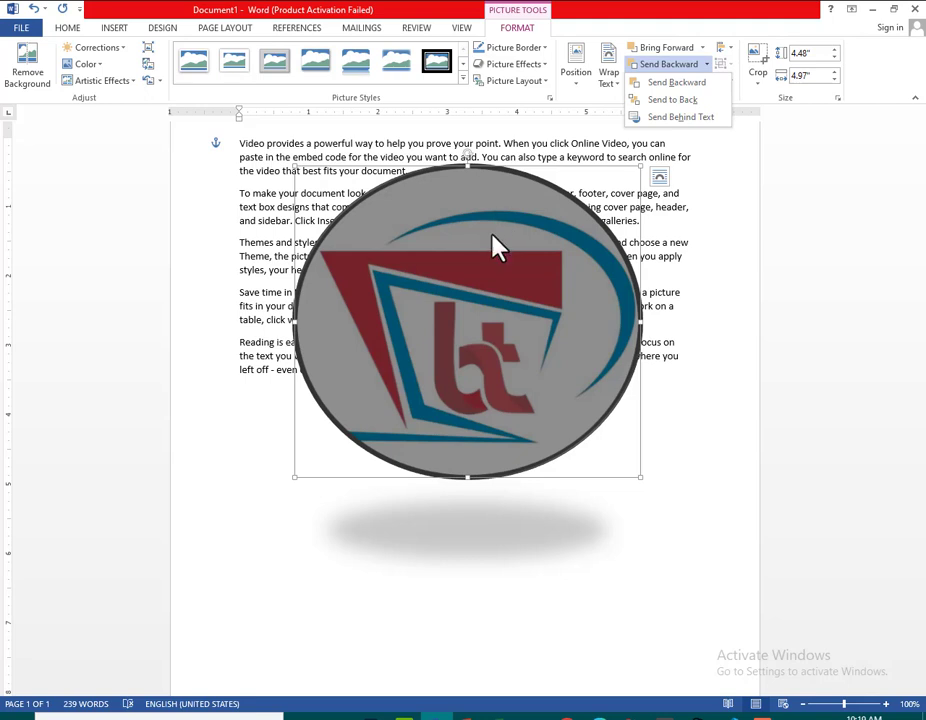
pyautogui.click(699, 104)
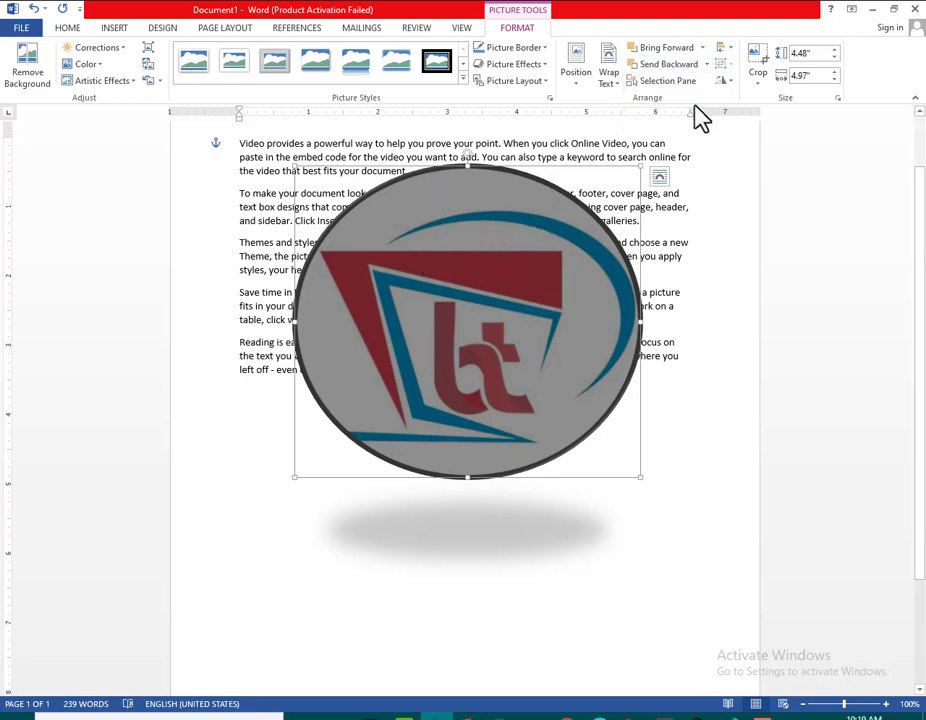
pyautogui.click(706, 64)
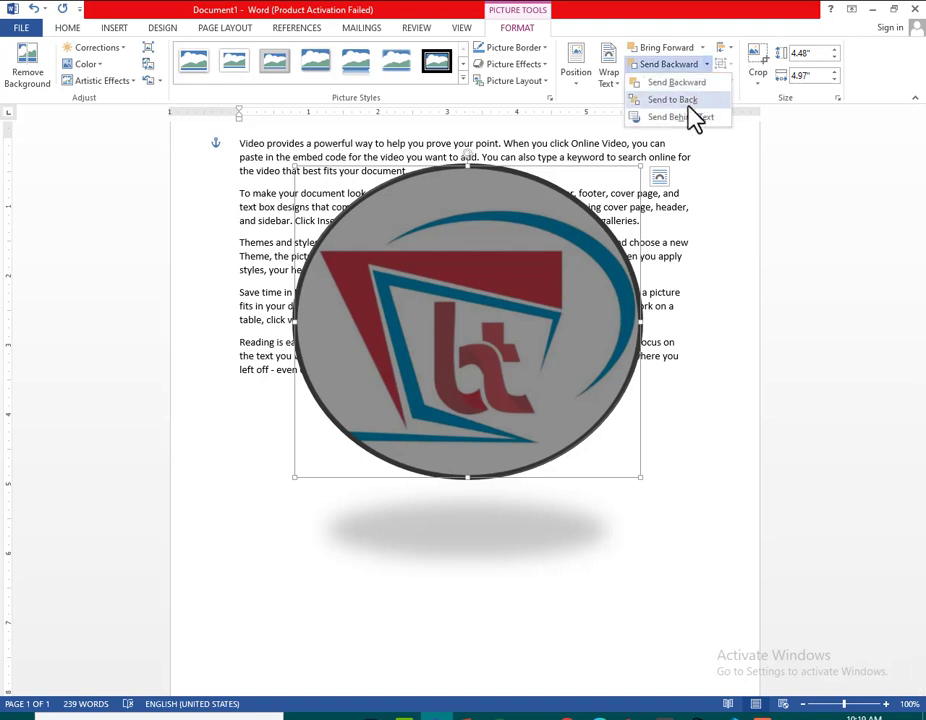
pyautogui.click(697, 85)
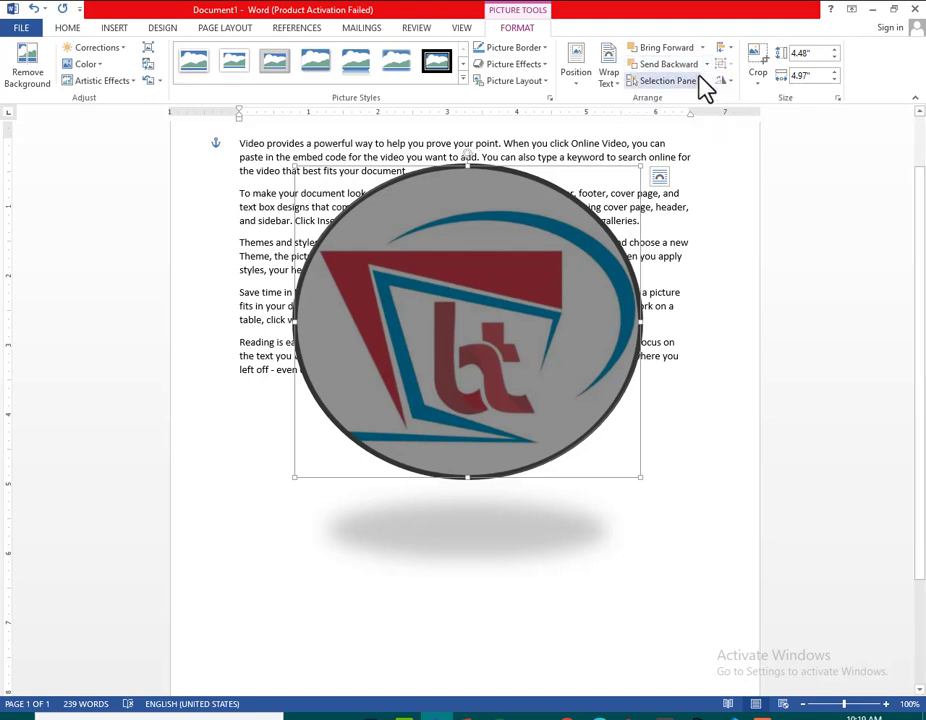
pyautogui.click(706, 66)
pyautogui.click(697, 133)
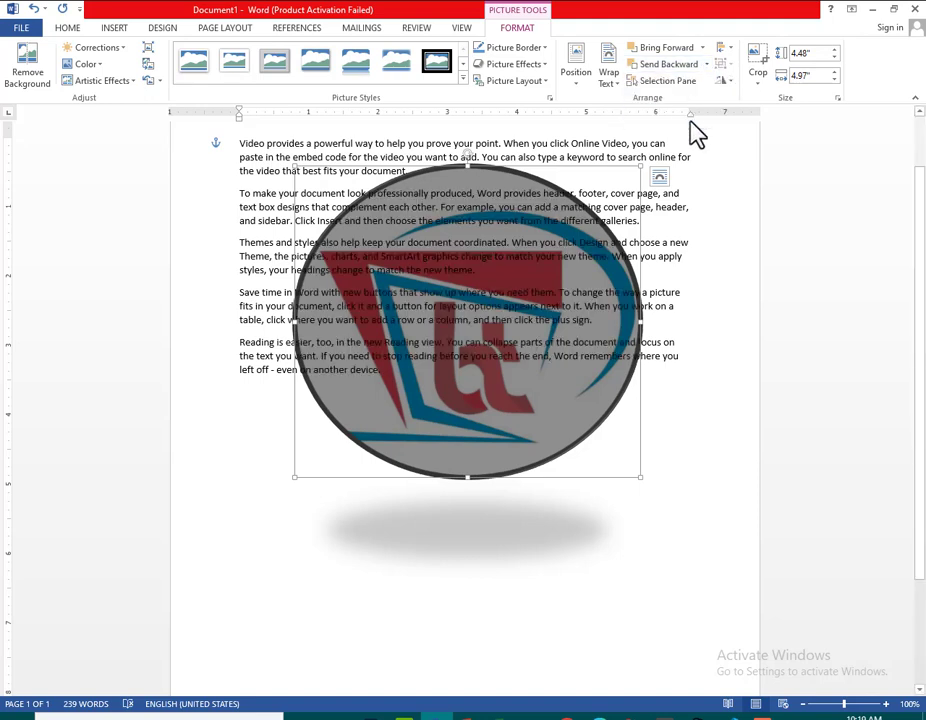
# Reselect the logo and review its Wrap Text and Send Backward options without applying one
pyautogui.click(540, 508)
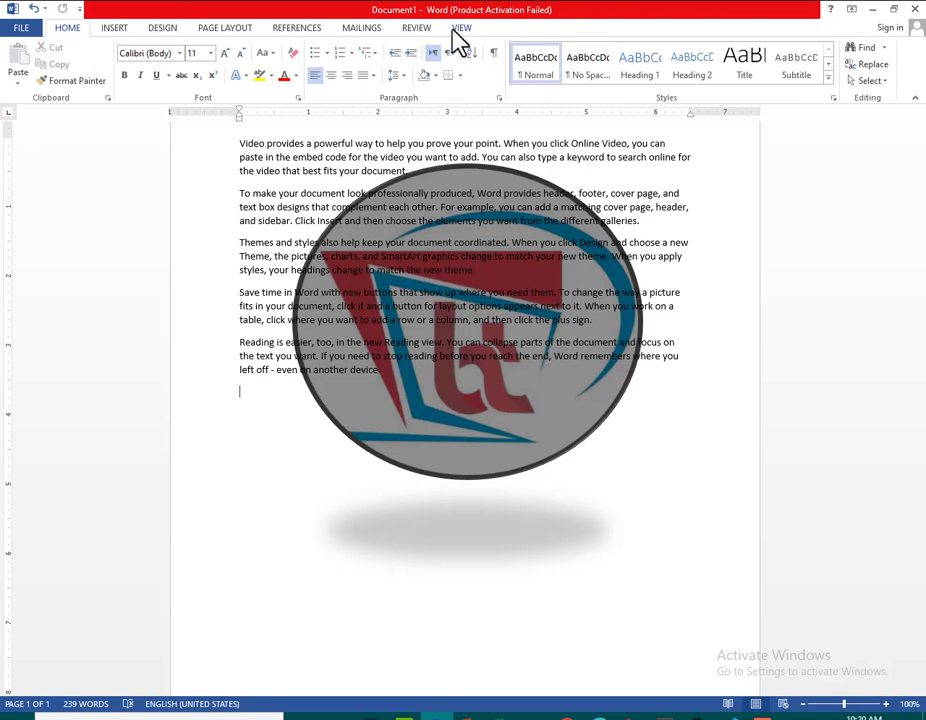
pyautogui.click(486, 444)
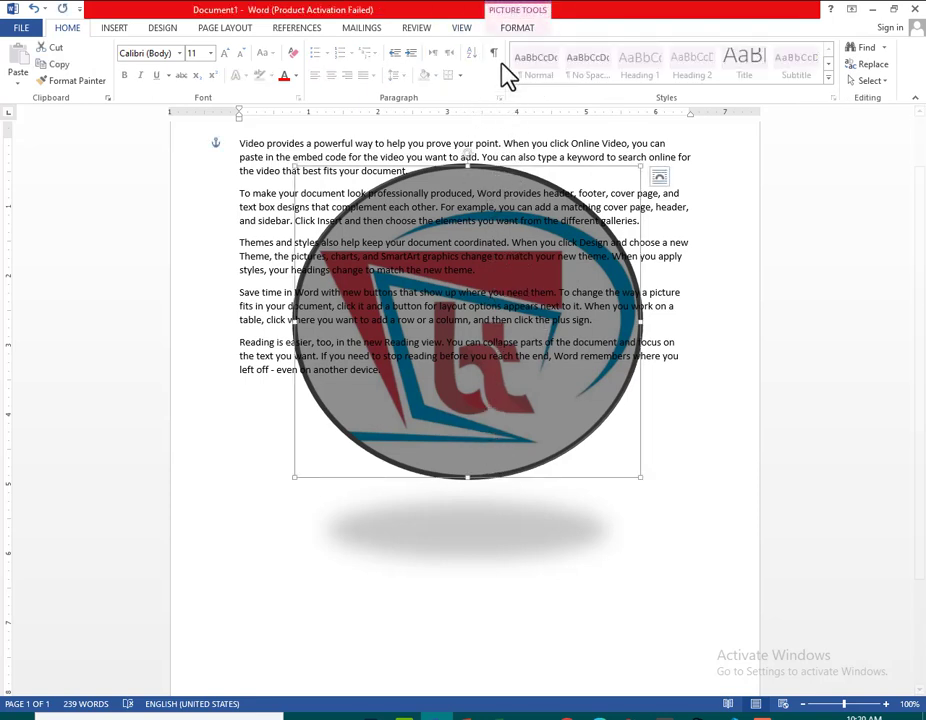
pyautogui.click(522, 28)
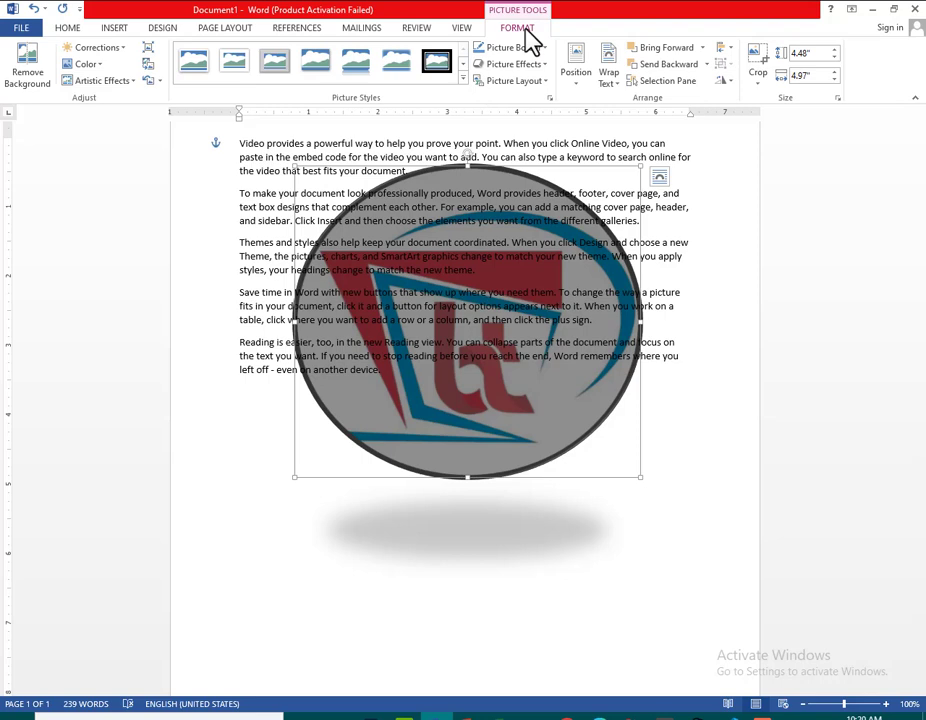
pyautogui.click(618, 86)
pyautogui.click(618, 85)
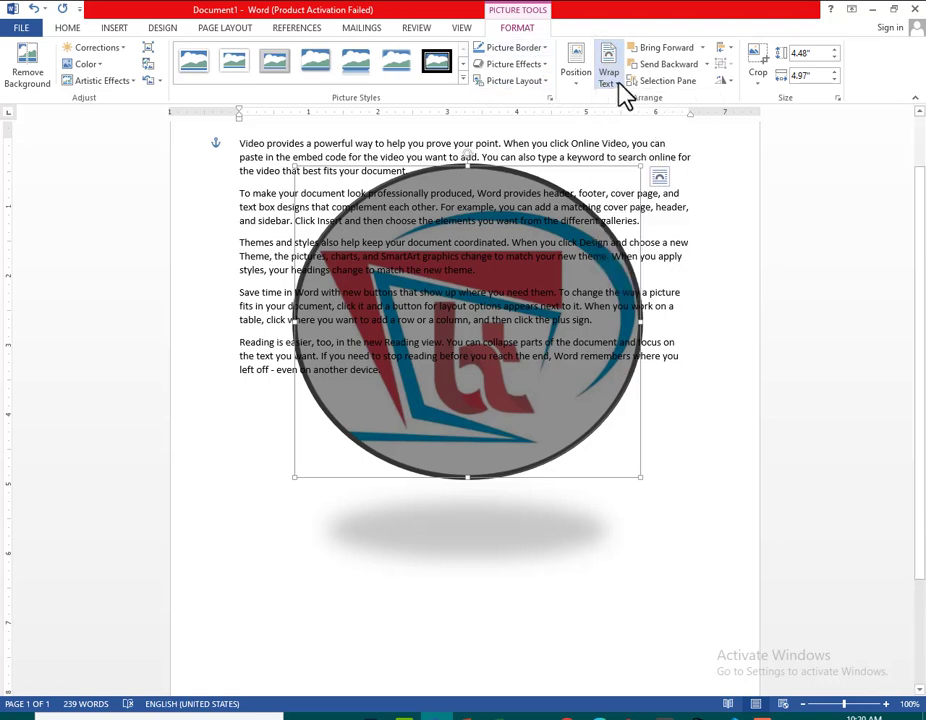
pyautogui.click(707, 65)
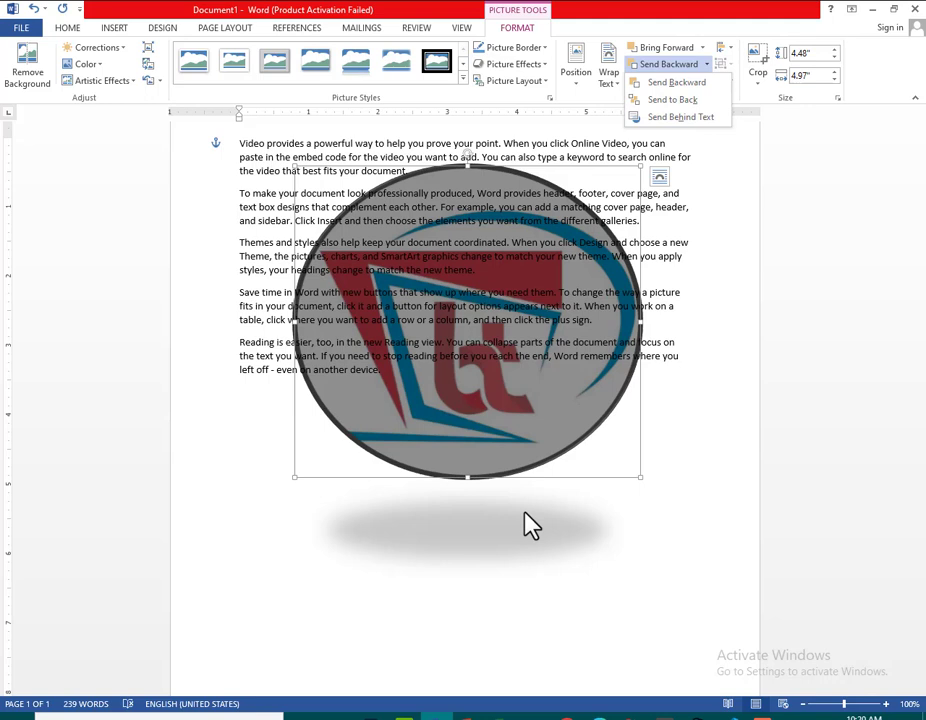
pyautogui.click(718, 216)
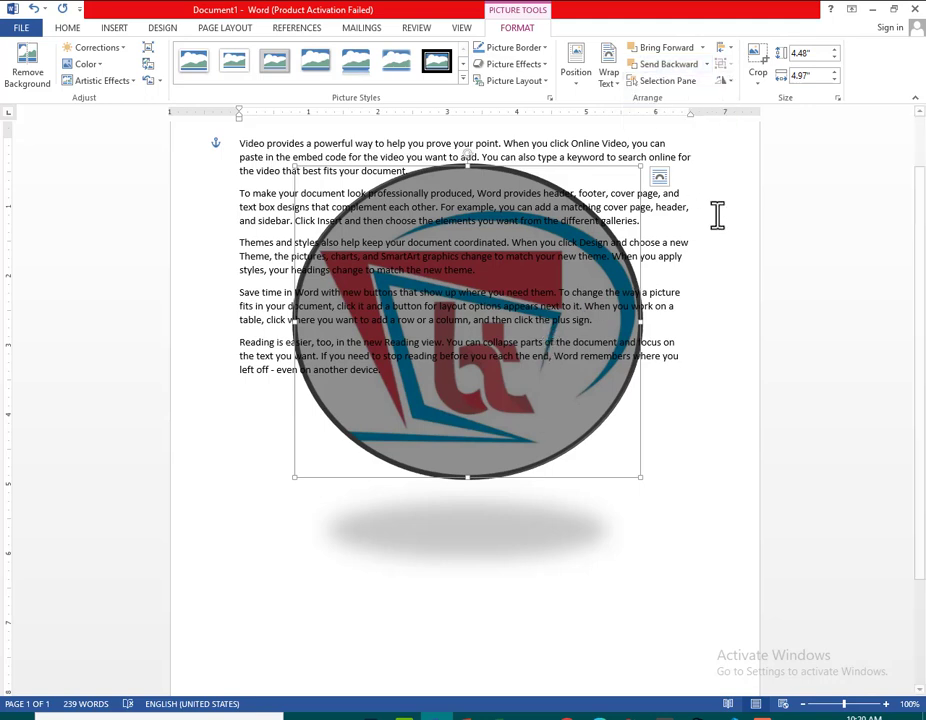
# Hide the logo through the Selection Pane, show it again, and close the pane
pyautogui.click(687, 84)
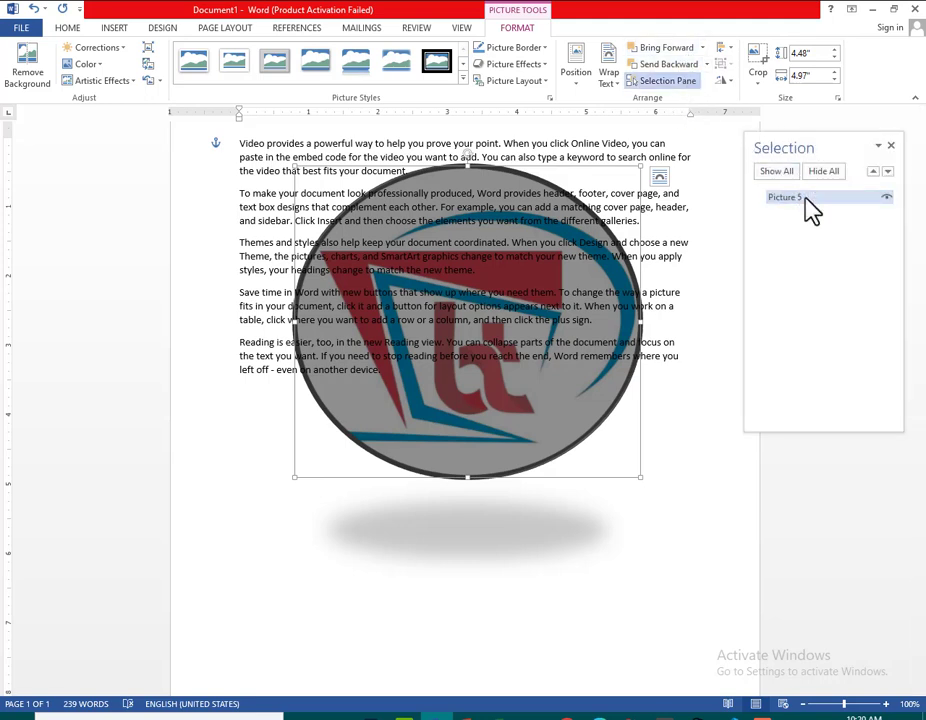
pyautogui.click(886, 199)
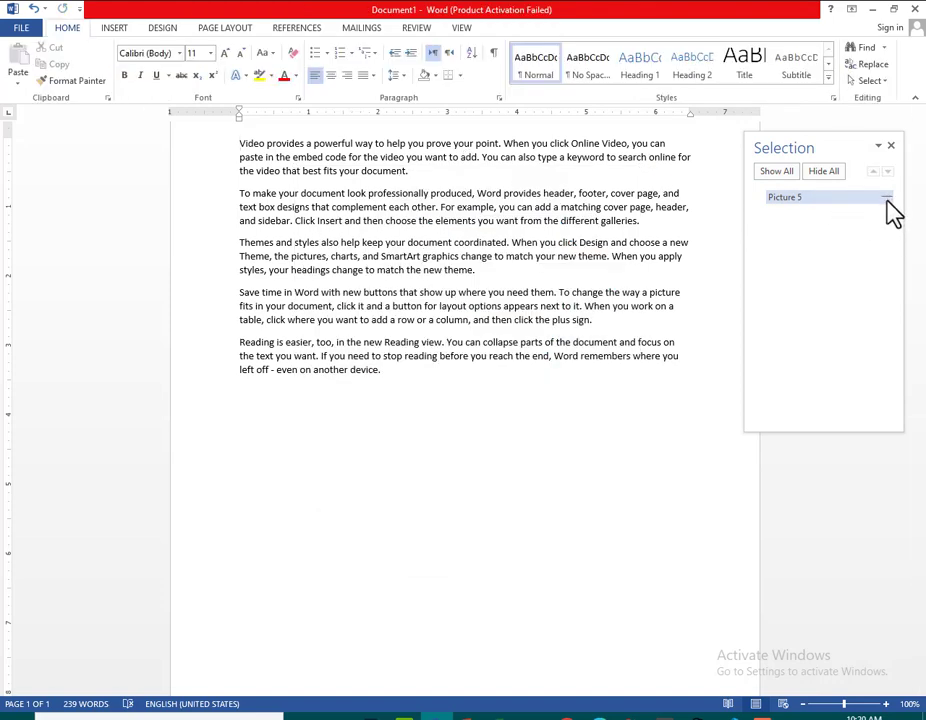
pyautogui.click(886, 199)
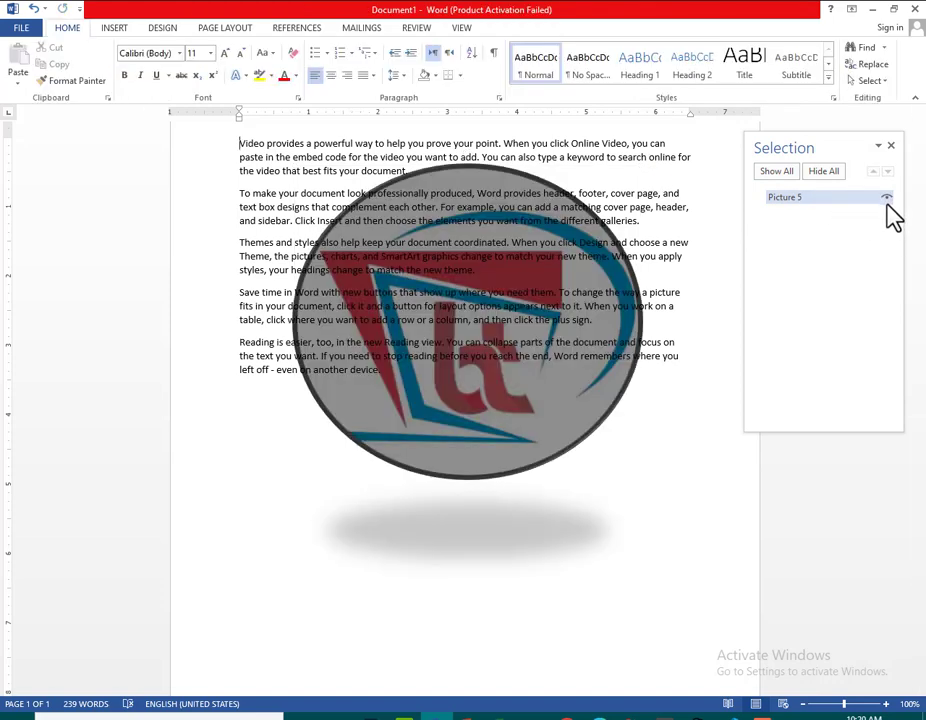
pyautogui.click(891, 147)
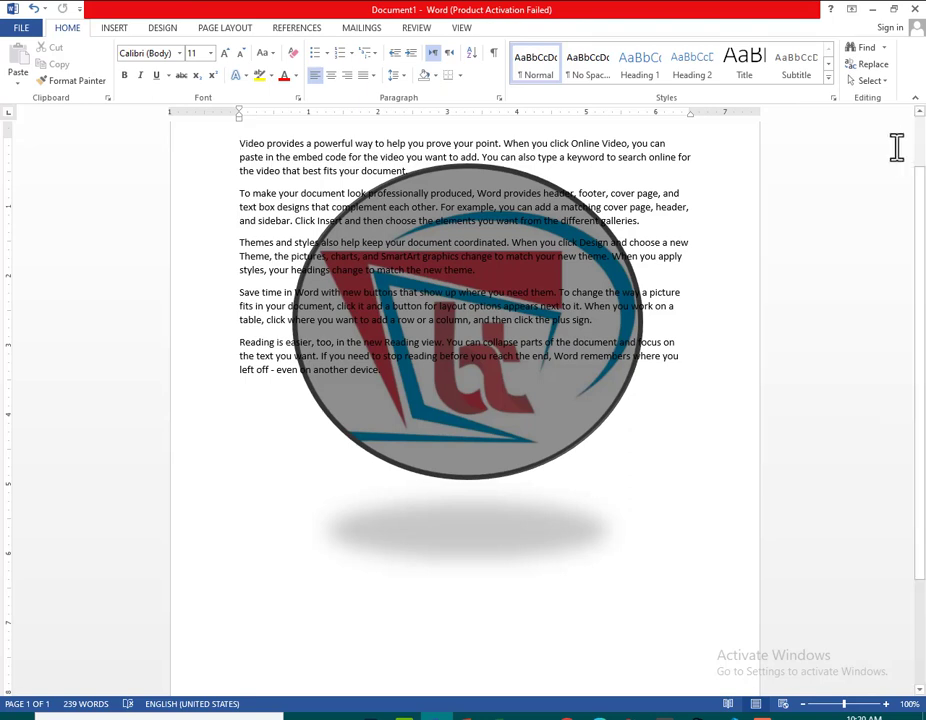
# Review the Crop options for the logo, including the Crop to Shape gallery, without applying one
pyautogui.click(116, 28)
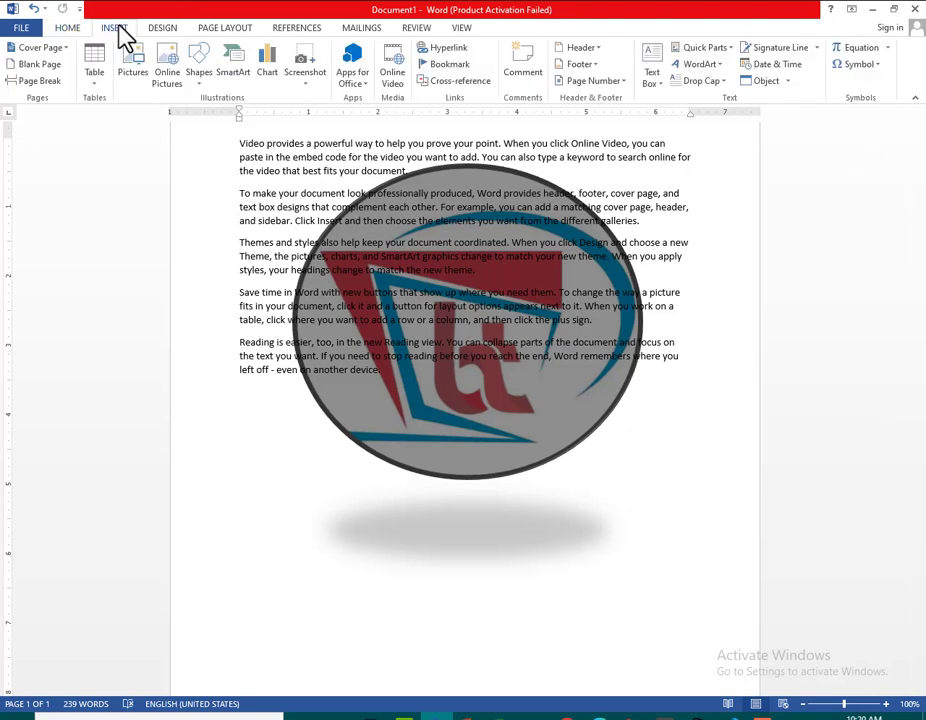
pyautogui.click(443, 430)
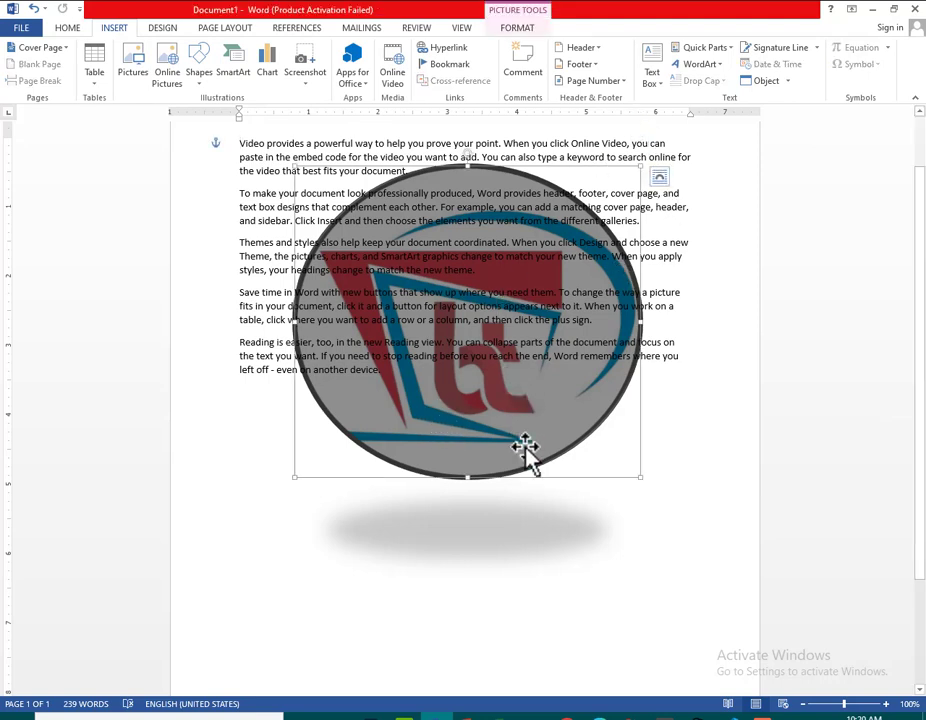
pyautogui.click(515, 33)
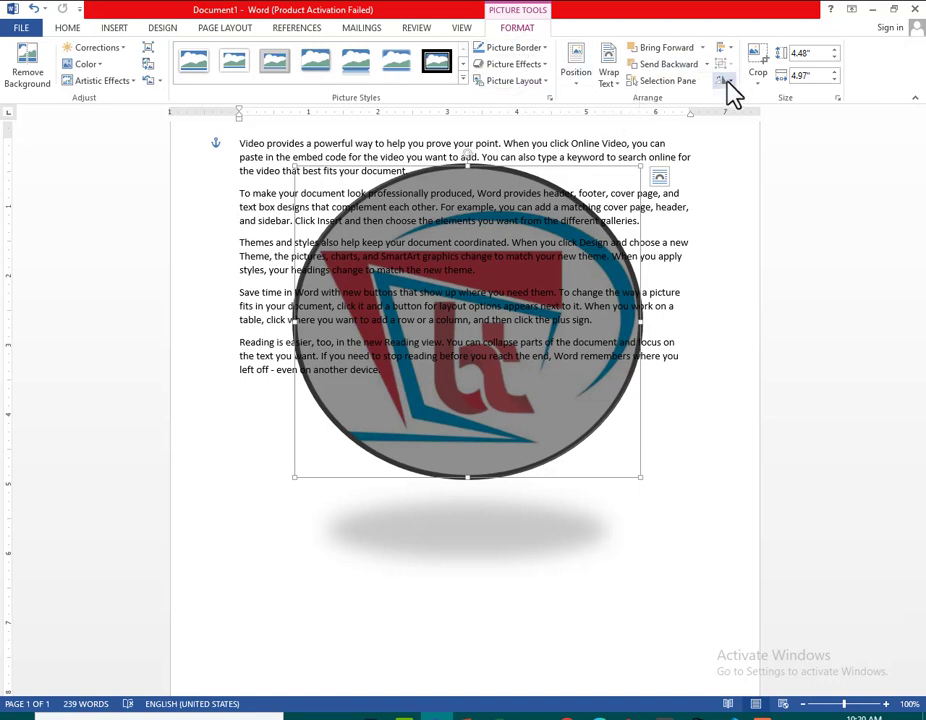
pyautogui.click(763, 100)
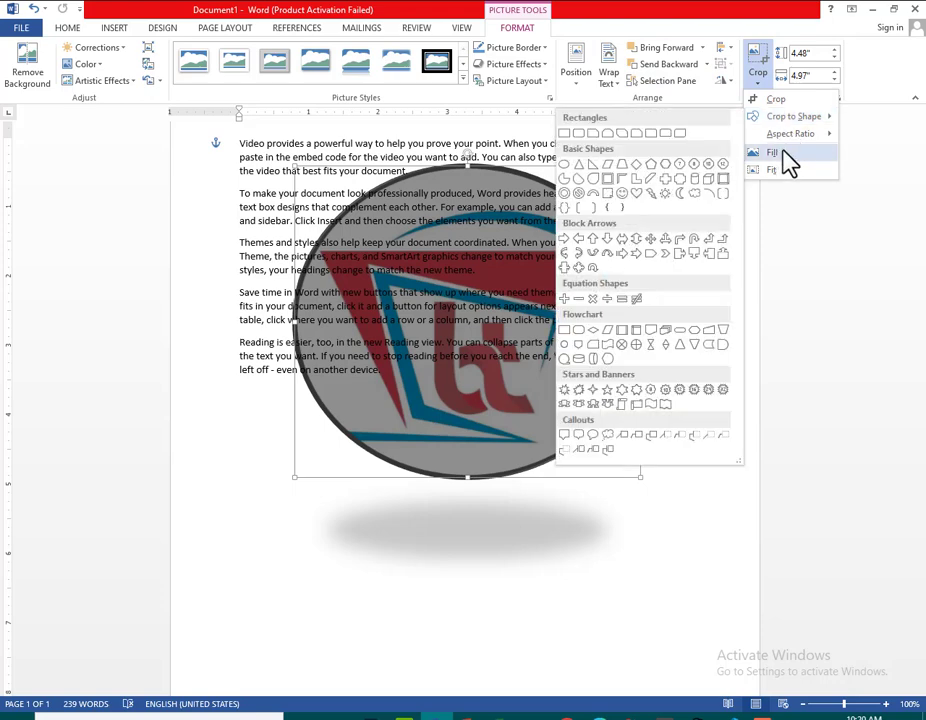
pyautogui.click(714, 325)
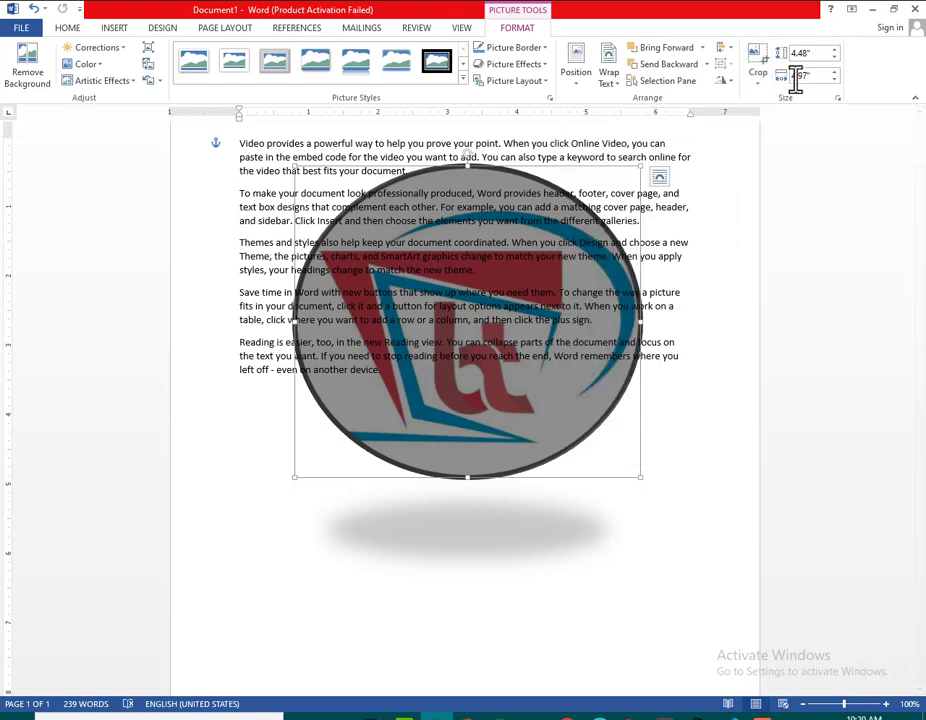
# Resize the logo to a height of 4.6" and a width of 5.1"
pyautogui.click(834, 58)
pyautogui.click(834, 51)
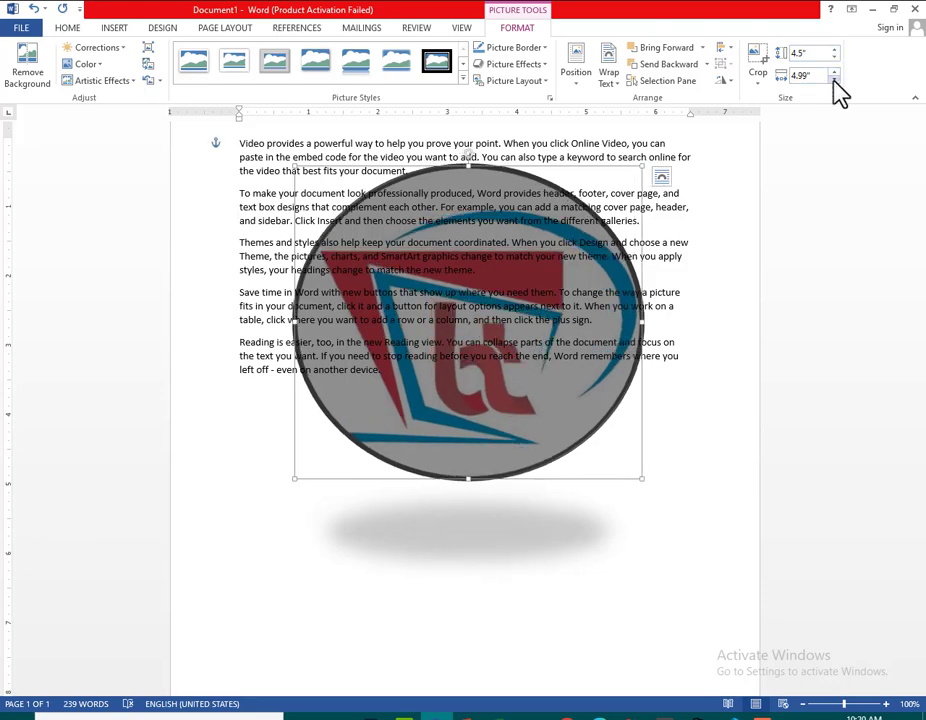
pyautogui.click(834, 79)
pyautogui.click(834, 79)
pyautogui.click(834, 79)
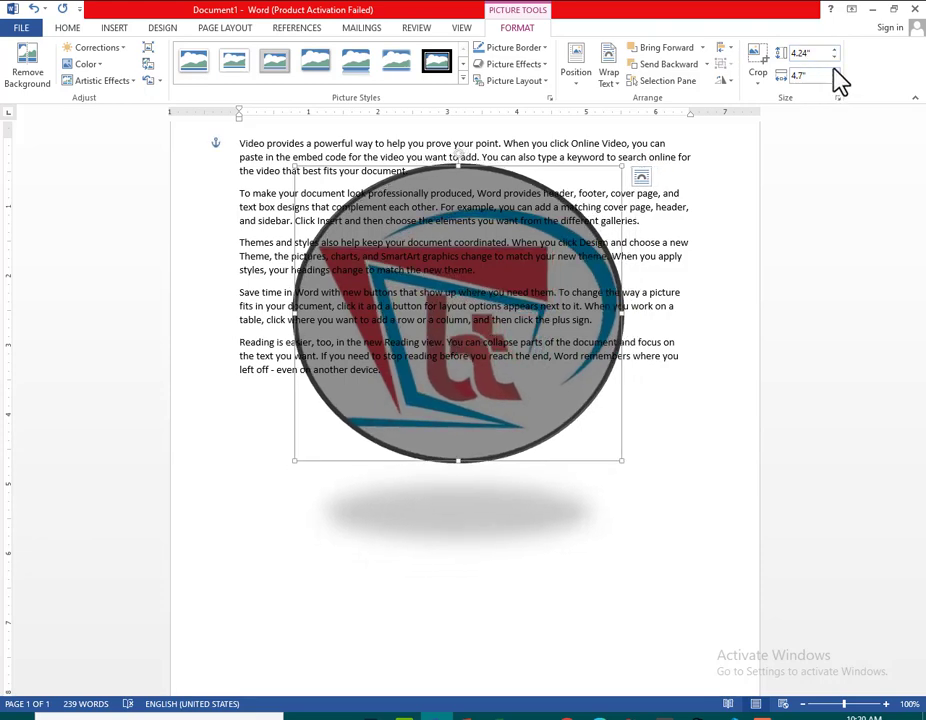
pyautogui.click(834, 72)
pyautogui.click(834, 72)
pyautogui.click(834, 72)
pyautogui.click(834, 72)
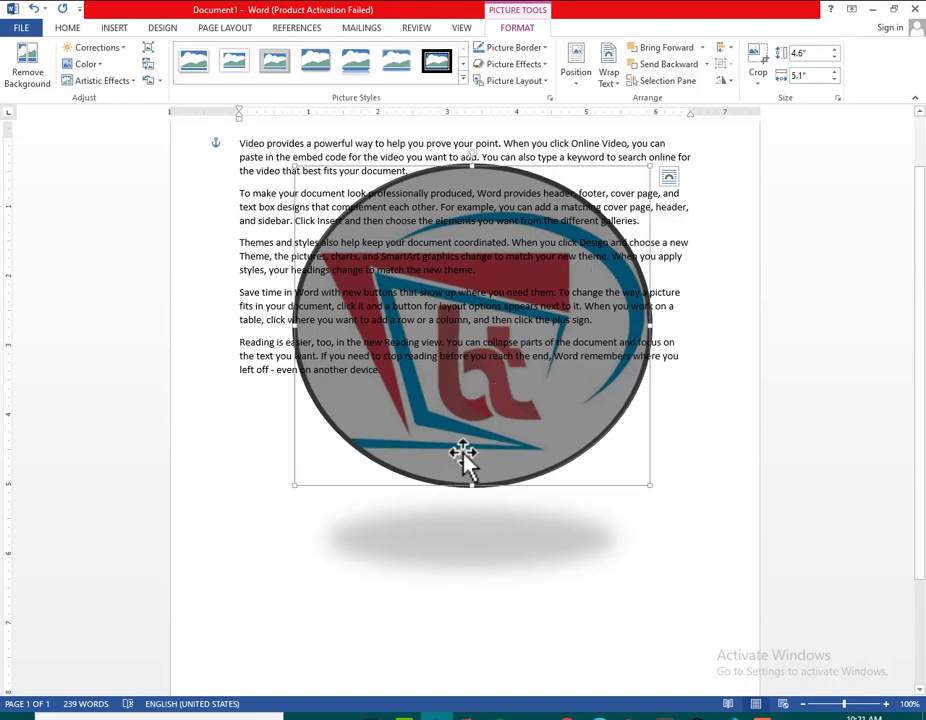
# Delete the logo and the first letter of the opening paragraph
pyautogui.press('Delete')
pyautogui.press('Delete')
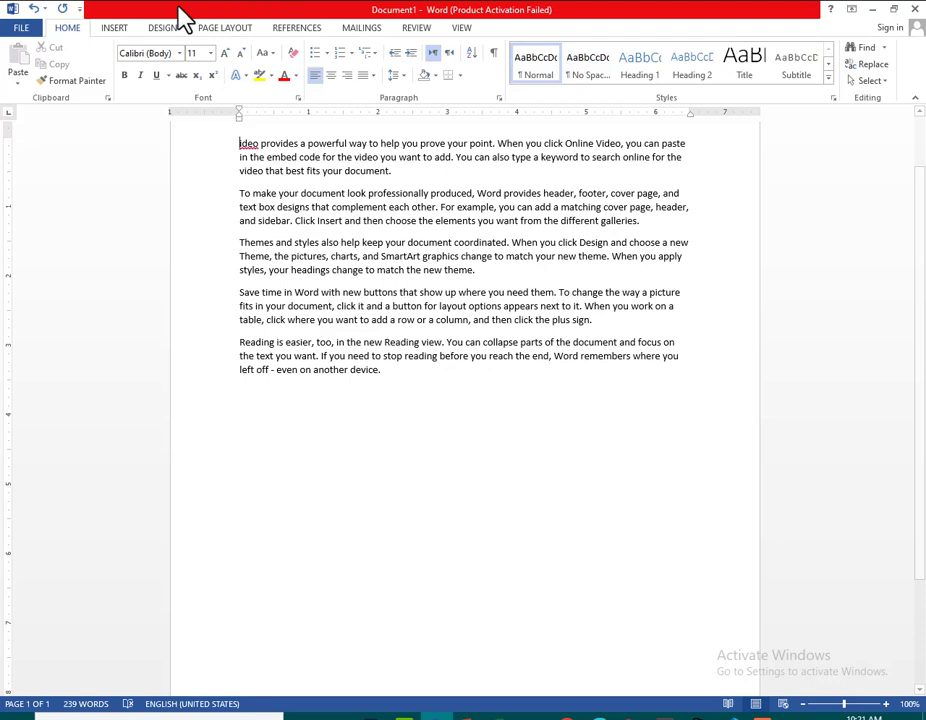
# Look at the Online Pictures sources and the Bing search box without inserting a picture
pyautogui.click(118, 29)
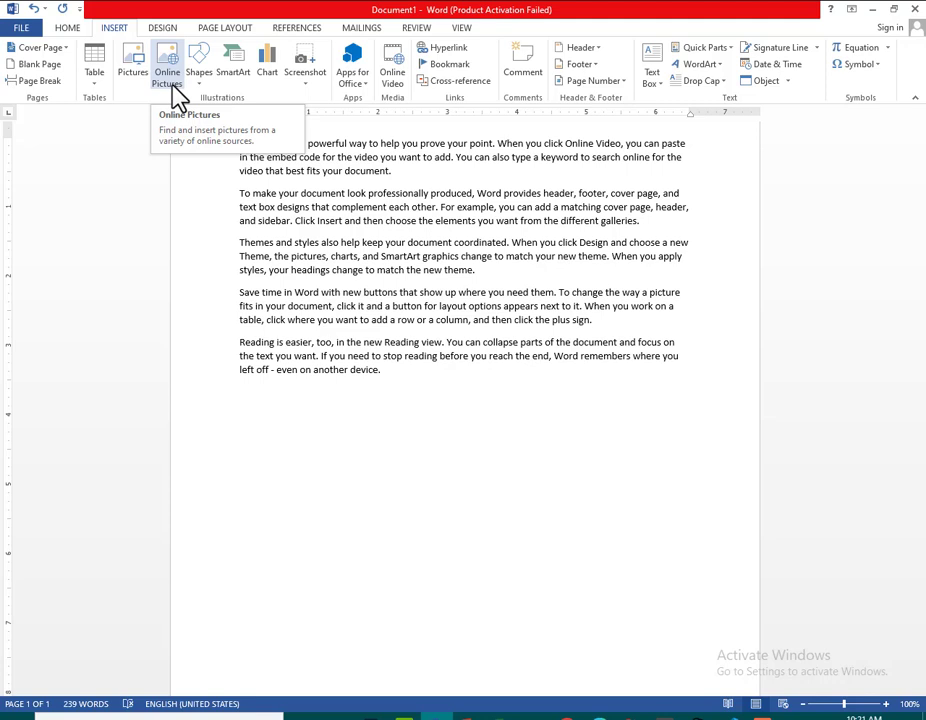
pyautogui.click(176, 87)
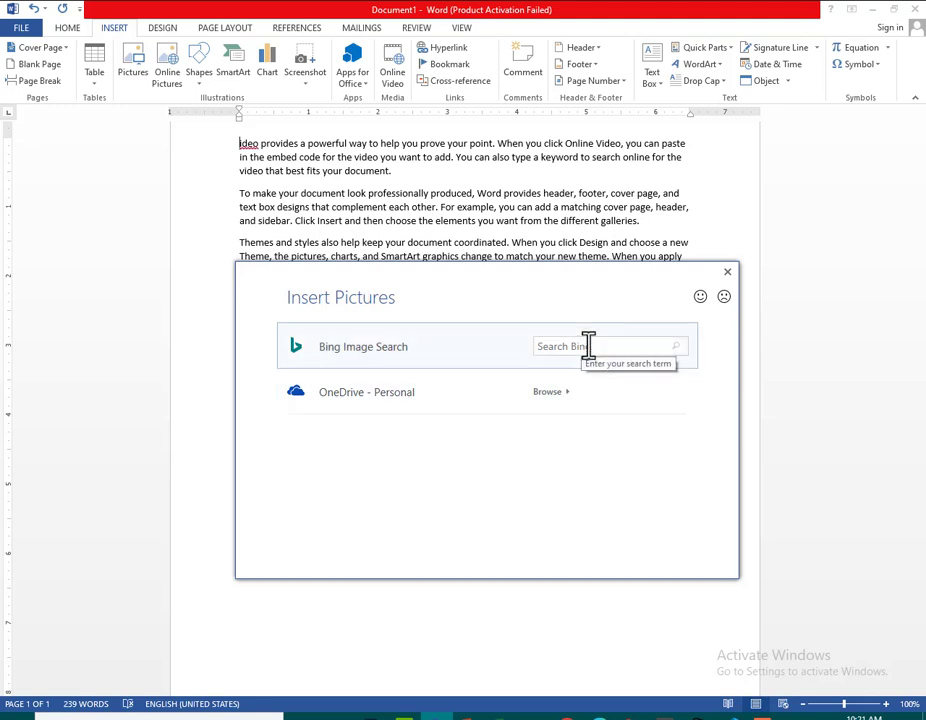
pyautogui.click(588, 346)
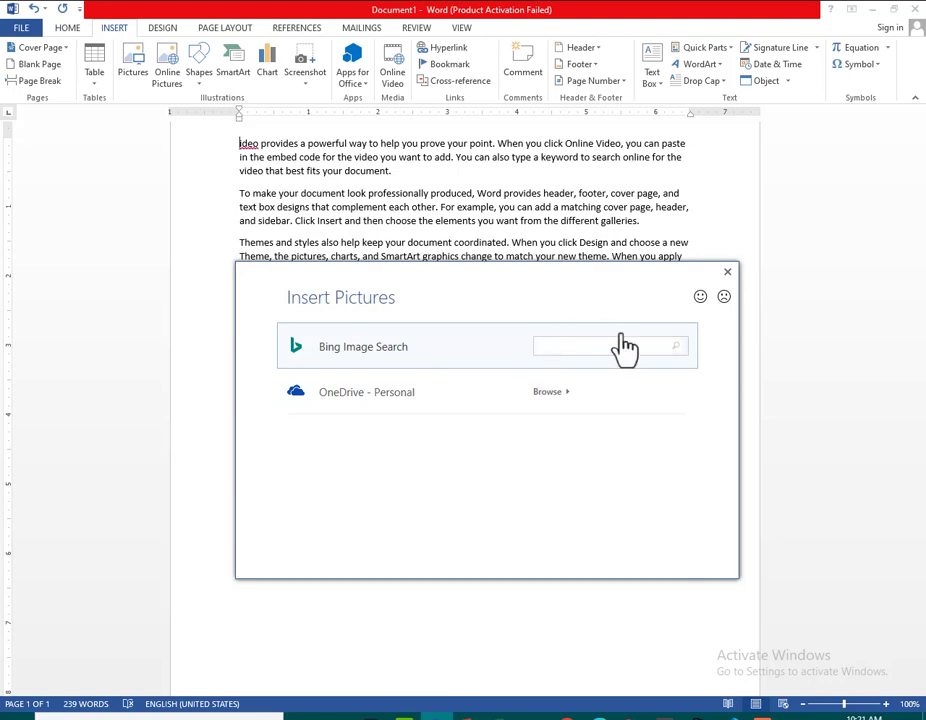
pyautogui.click(728, 272)
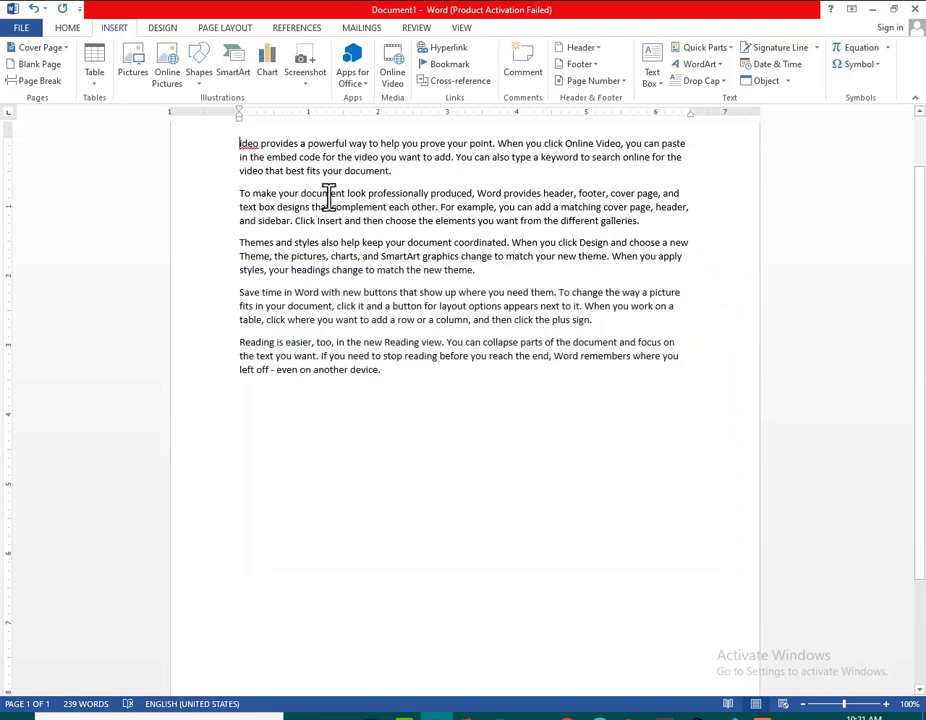
# Draw a Snip and Round Single Corner Rectangle below the last paragraph, about 2.65" high and 3.37" wide
pyautogui.click(199, 84)
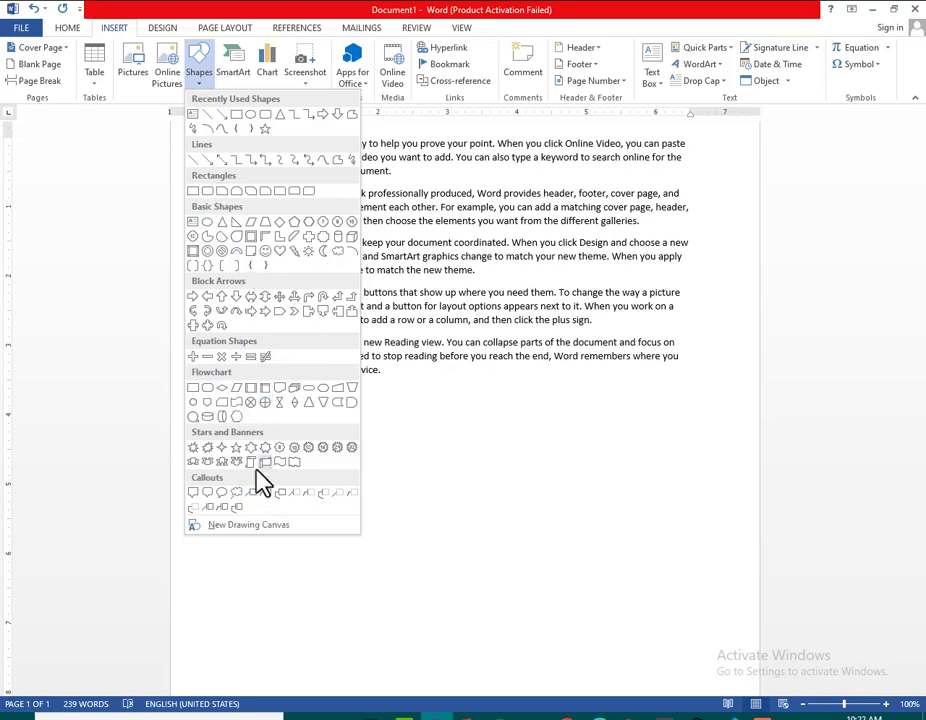
pyautogui.click(272, 191)
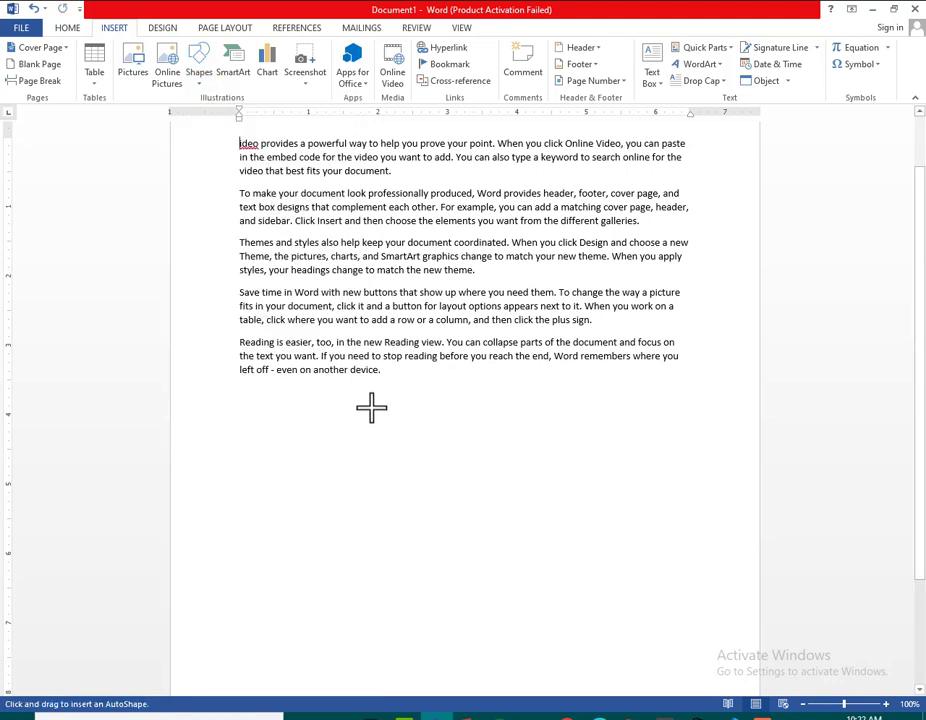
pyautogui.moveTo(358, 388); pyautogui.dragTo(592, 574)
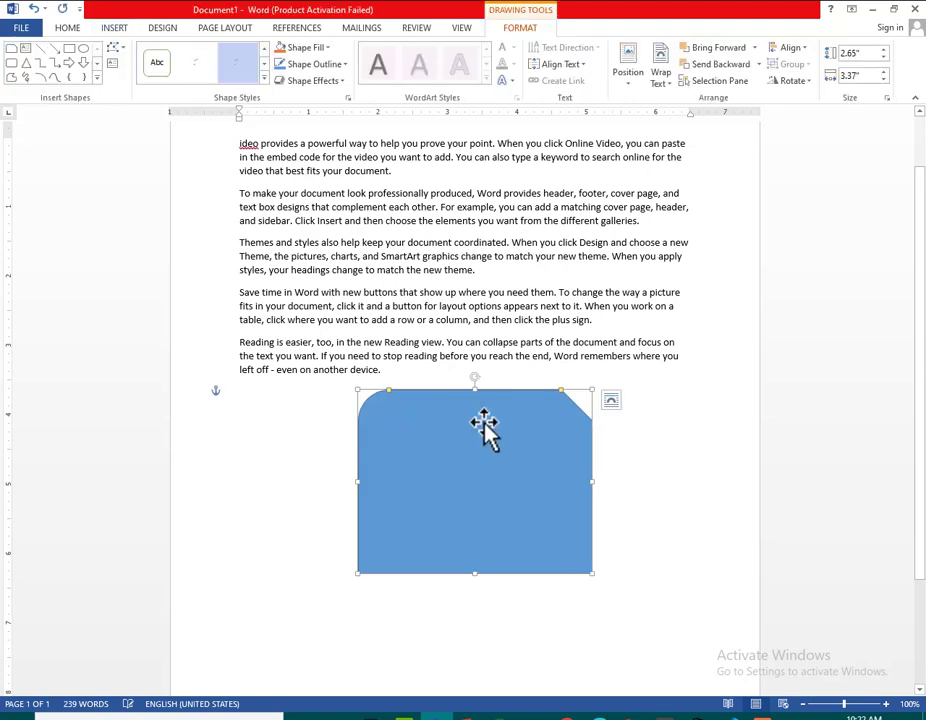
# Enlarge the rectangle's snipped and rounded corners, and move the shape up so it overlaps the last paragraph
pyautogui.moveTo(561, 393); pyautogui.dragTo(548, 424)
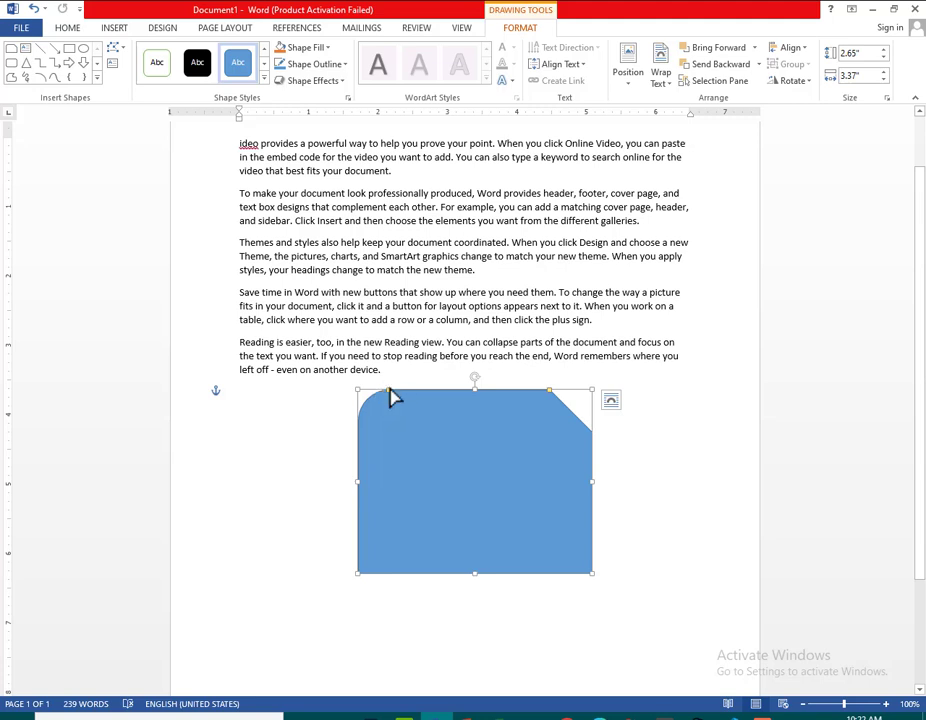
pyautogui.moveTo(390, 389); pyautogui.dragTo(473, 508)
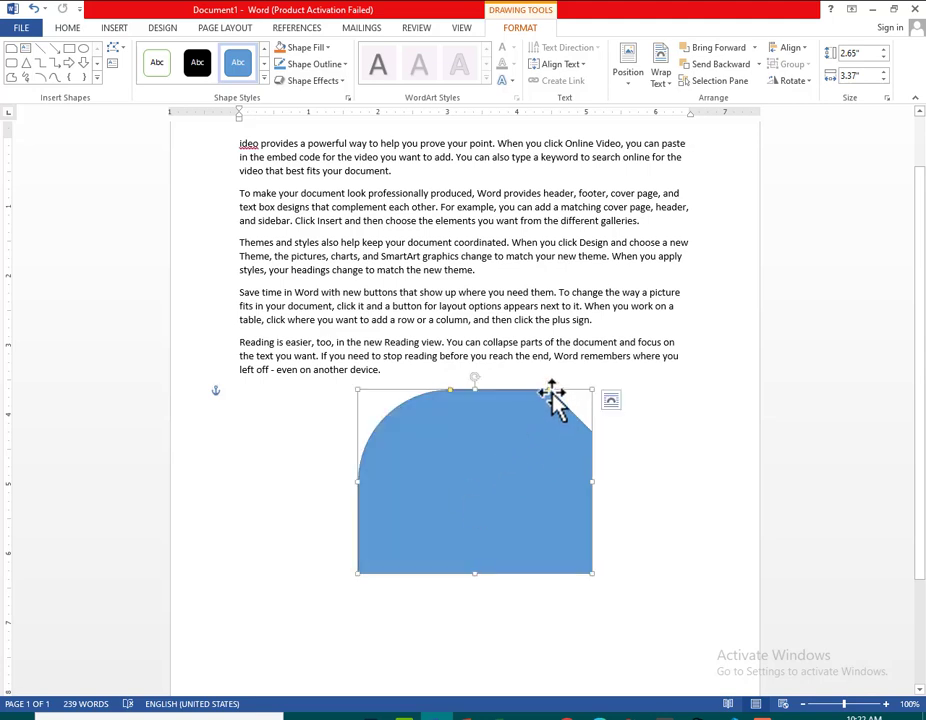
pyautogui.moveTo(571, 407); pyautogui.dragTo(471, 480)
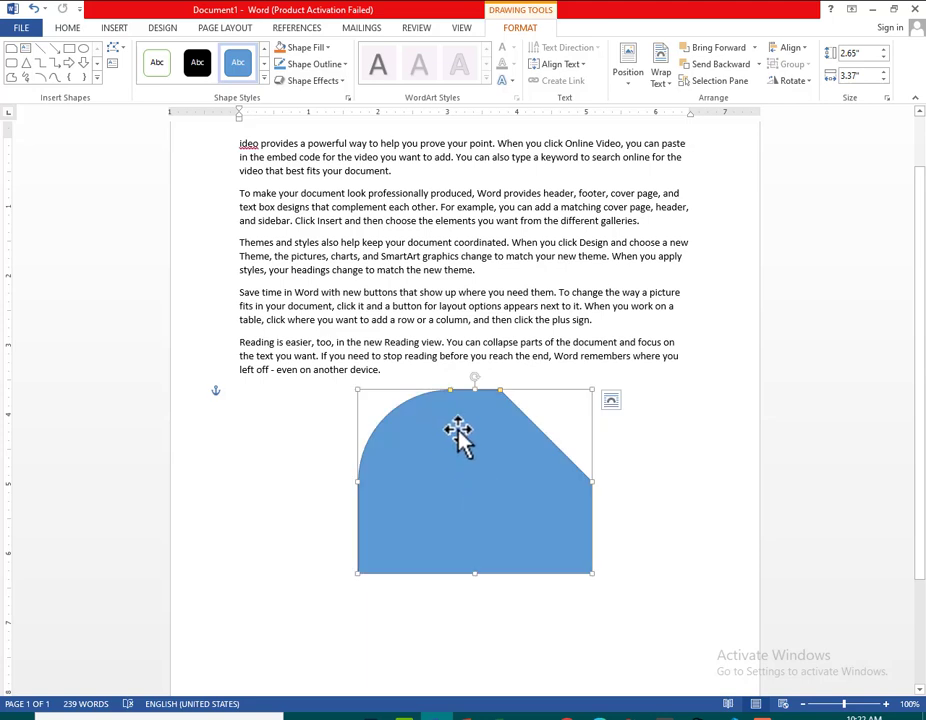
pyautogui.moveTo(459, 434)
pyautogui.mouseDown()
pyautogui.moveTo(447, 350)
pyautogui.moveTo(464, 435)
pyautogui.mouseUp()
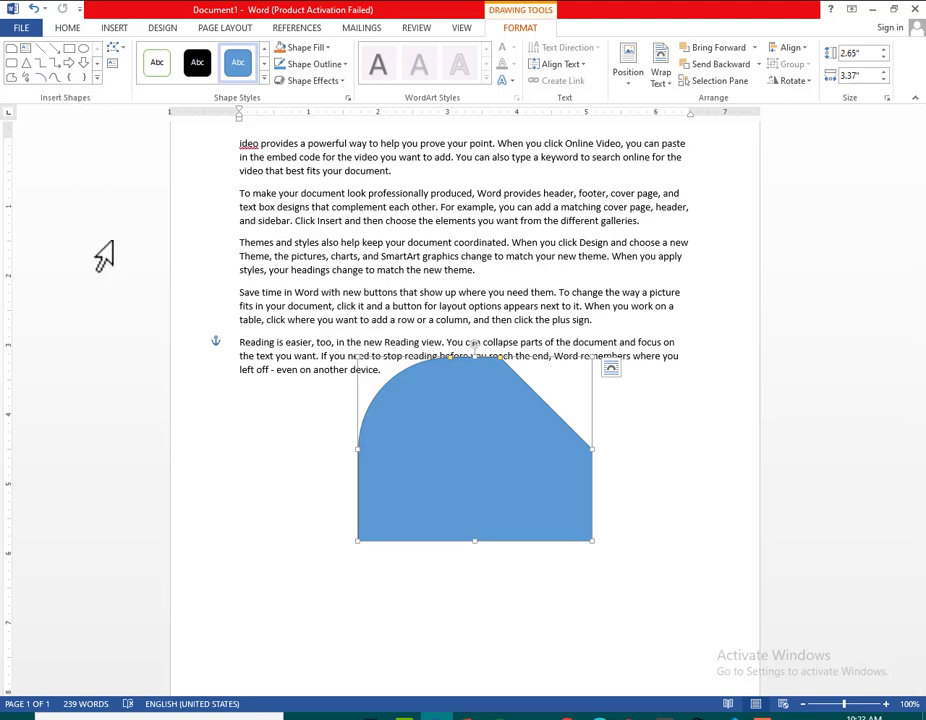
# Distort the blue shape with Edit Points by relocating its left-edge, upper-right and lower-left points across the shape
pyautogui.click(120, 50)
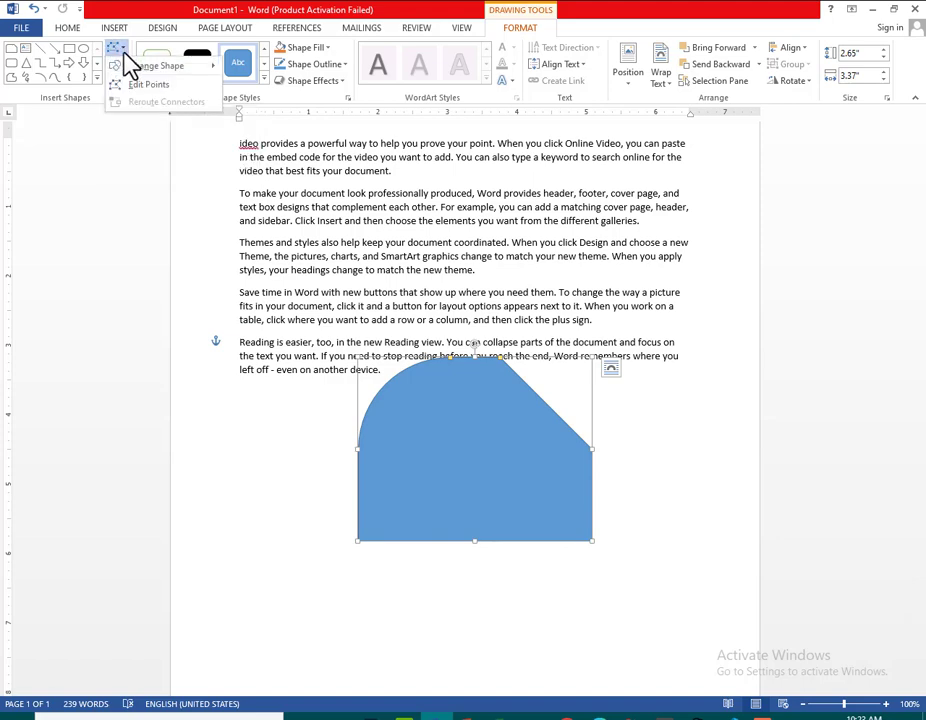
pyautogui.click(146, 86)
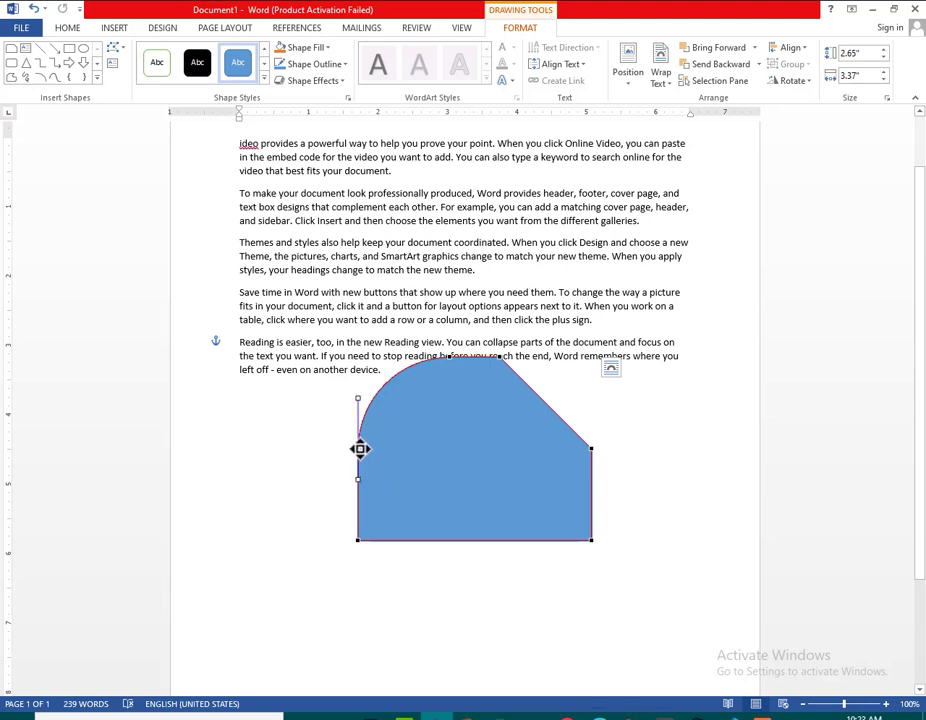
pyautogui.moveTo(358, 447); pyautogui.dragTo(480, 483)
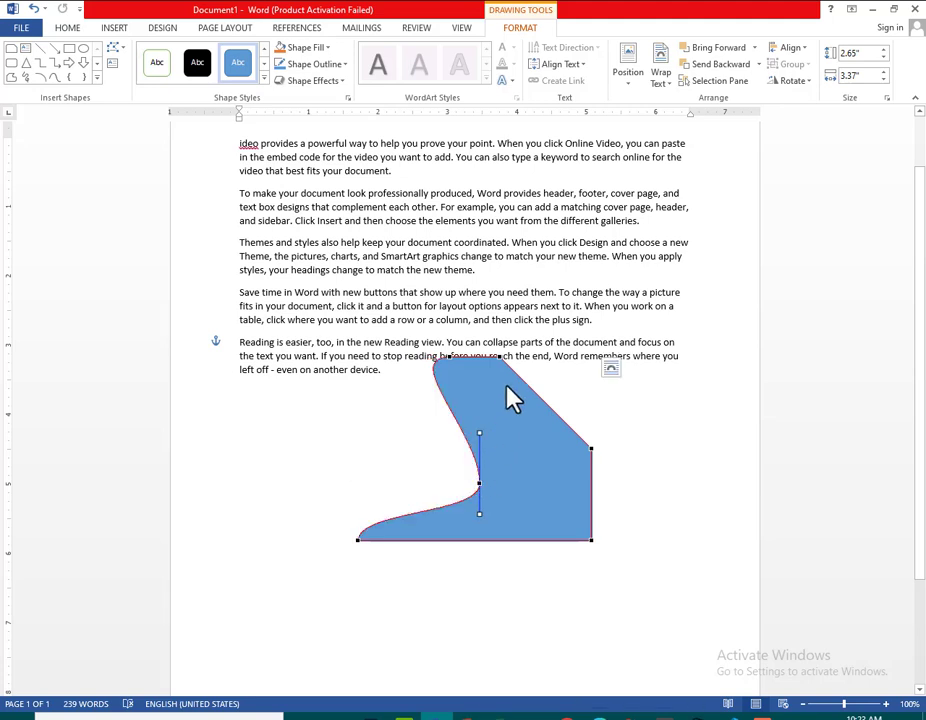
pyautogui.moveTo(502, 358); pyautogui.dragTo(409, 466)
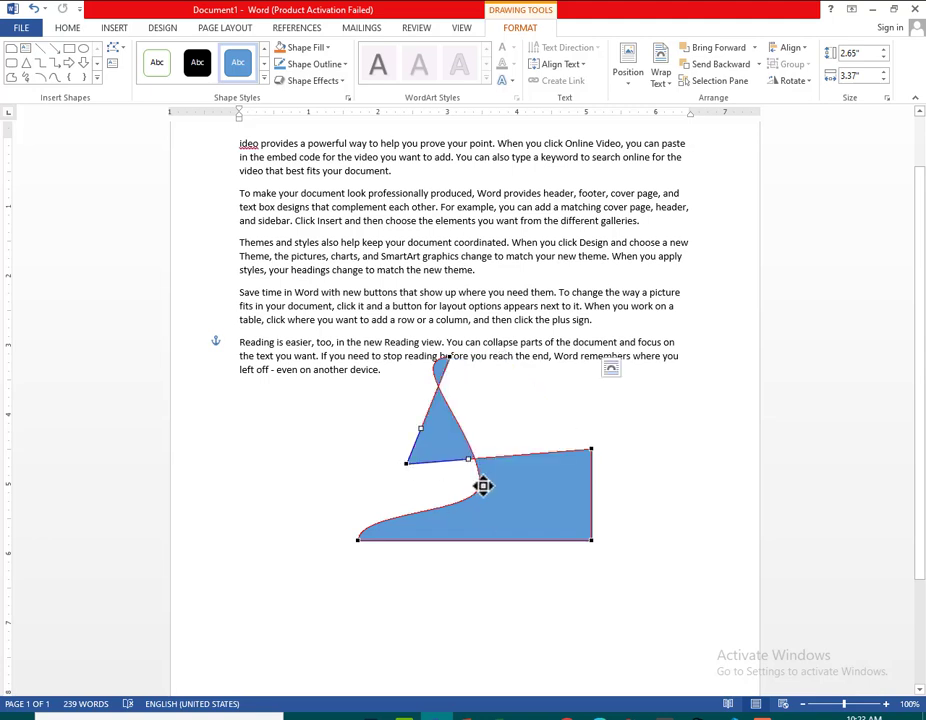
pyautogui.moveTo(358, 537); pyautogui.dragTo(591, 432)
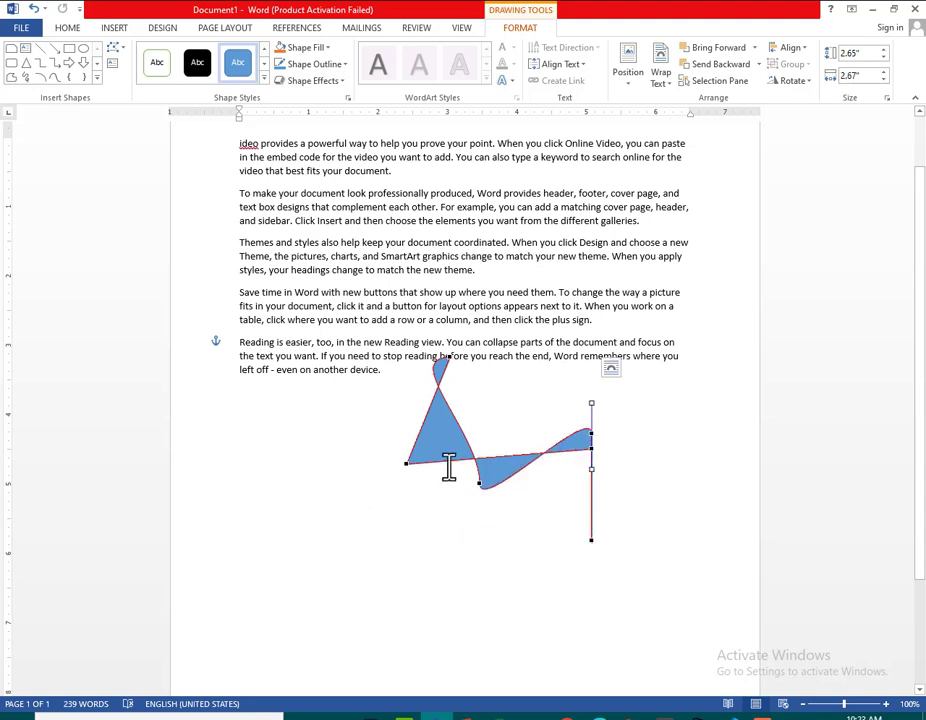
# Draw a text box about 1.85" high and 1.49" wide over the blue shape, and delete it
pyautogui.click(114, 63)
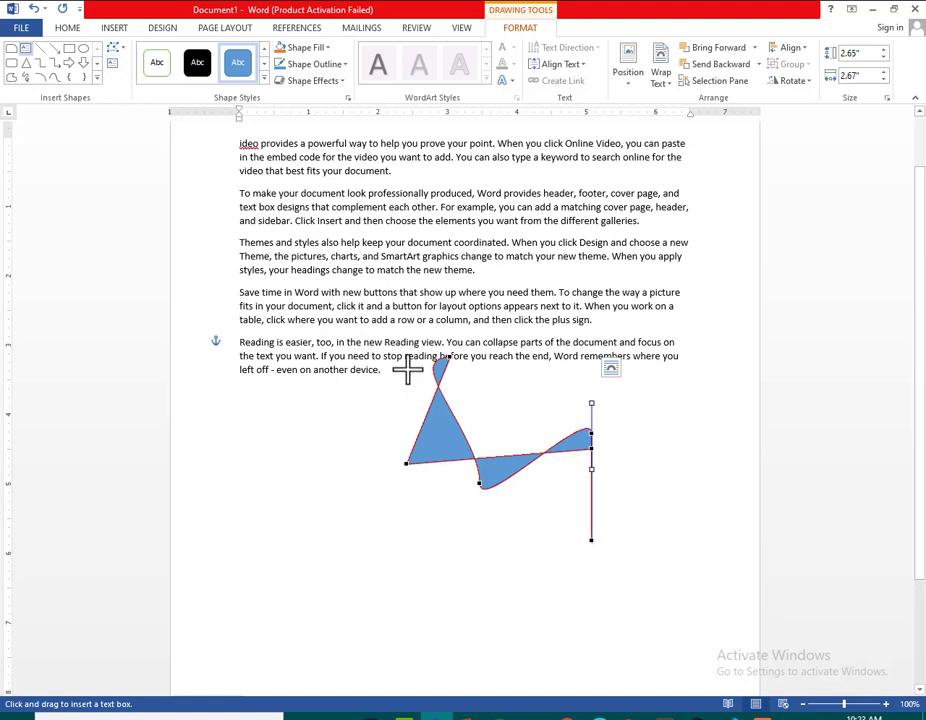
pyautogui.moveTo(428, 424); pyautogui.dragTo(532, 551)
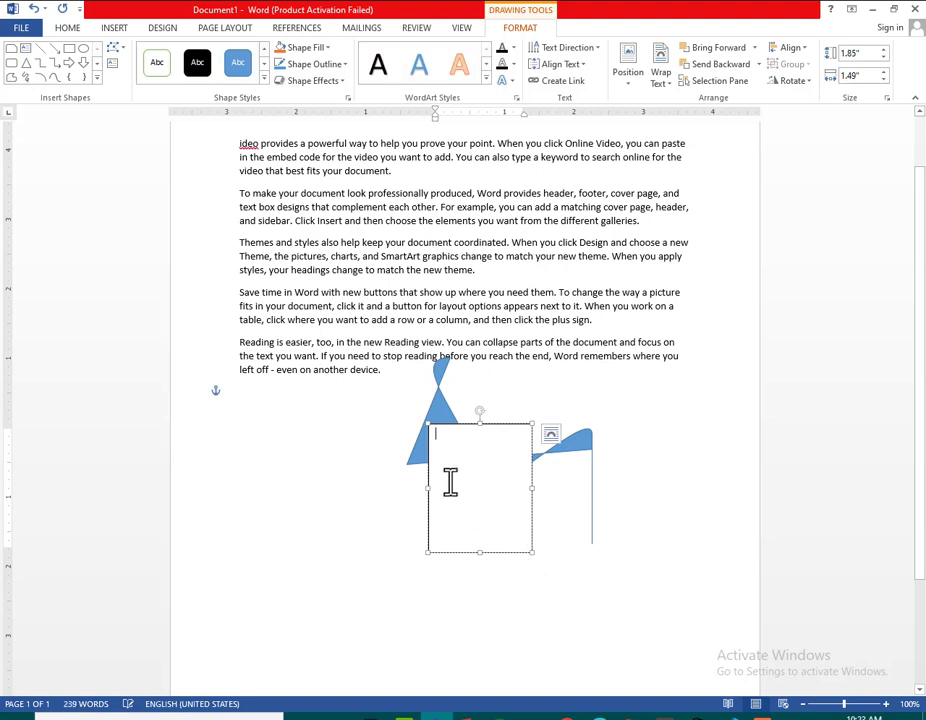
pyautogui.click(462, 423)
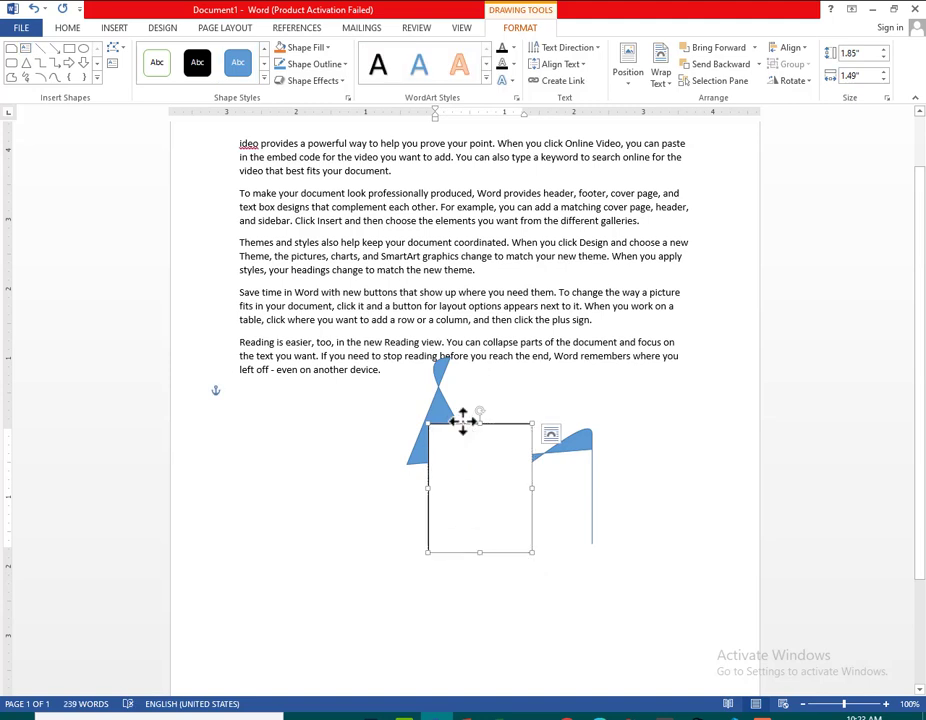
pyautogui.press('Delete')
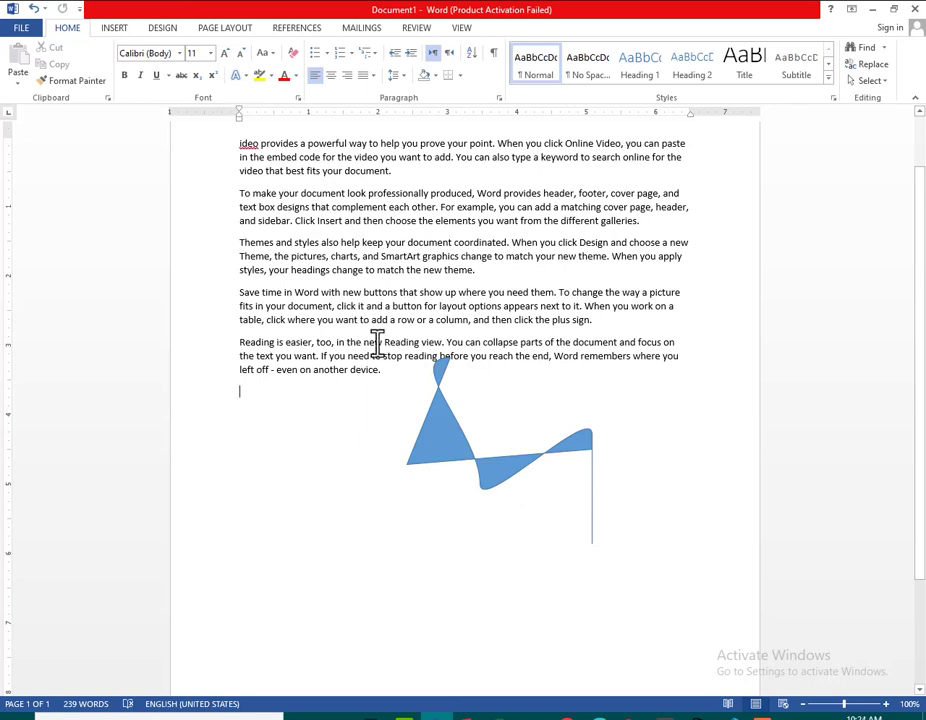
# Apply the gold style from the last row of the shape styles to the distorted shape, and fill it with the darkest blue theme color
pyautogui.click(445, 412)
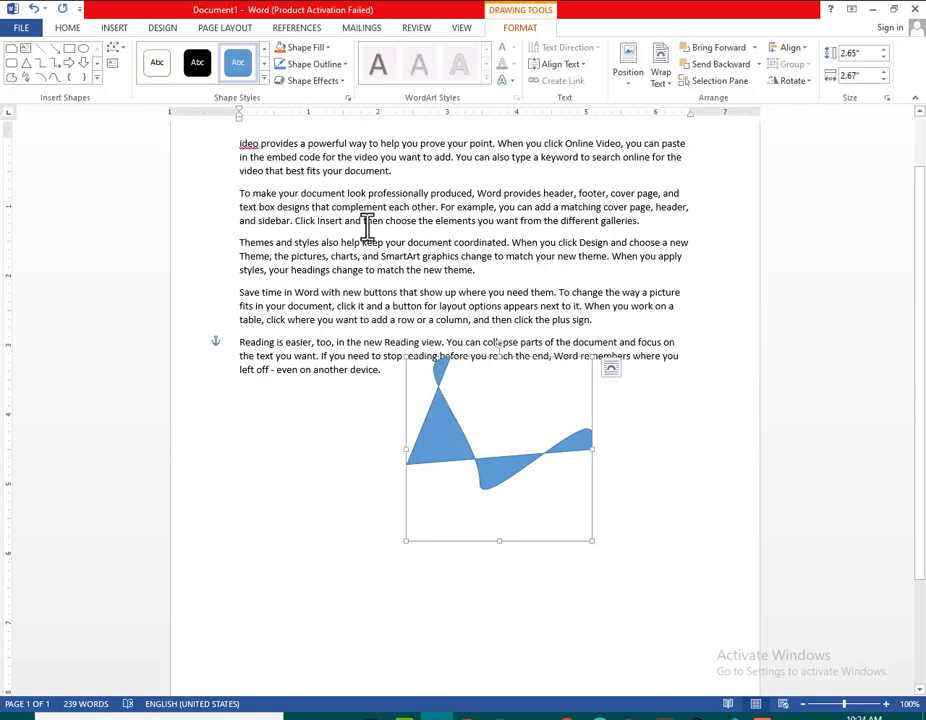
pyautogui.click(264, 81)
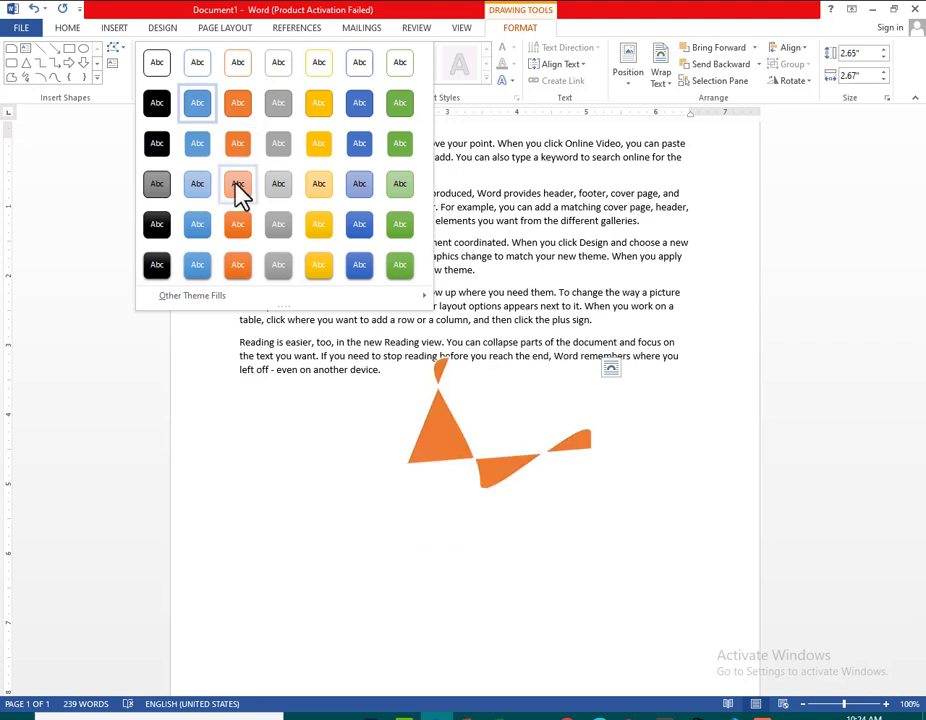
pyautogui.click(326, 263)
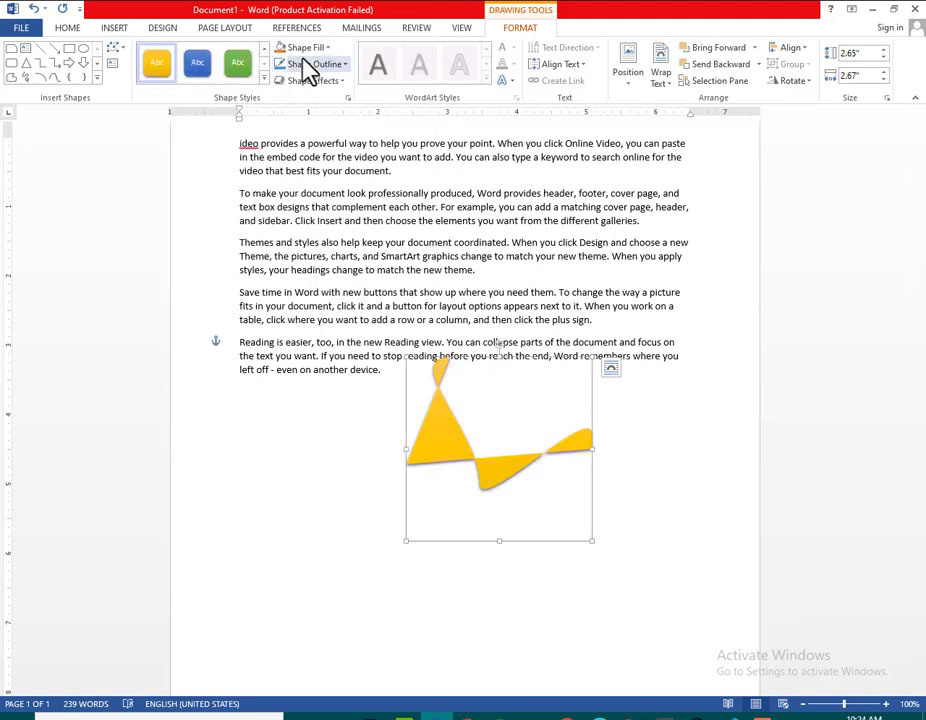
pyautogui.click(328, 50)
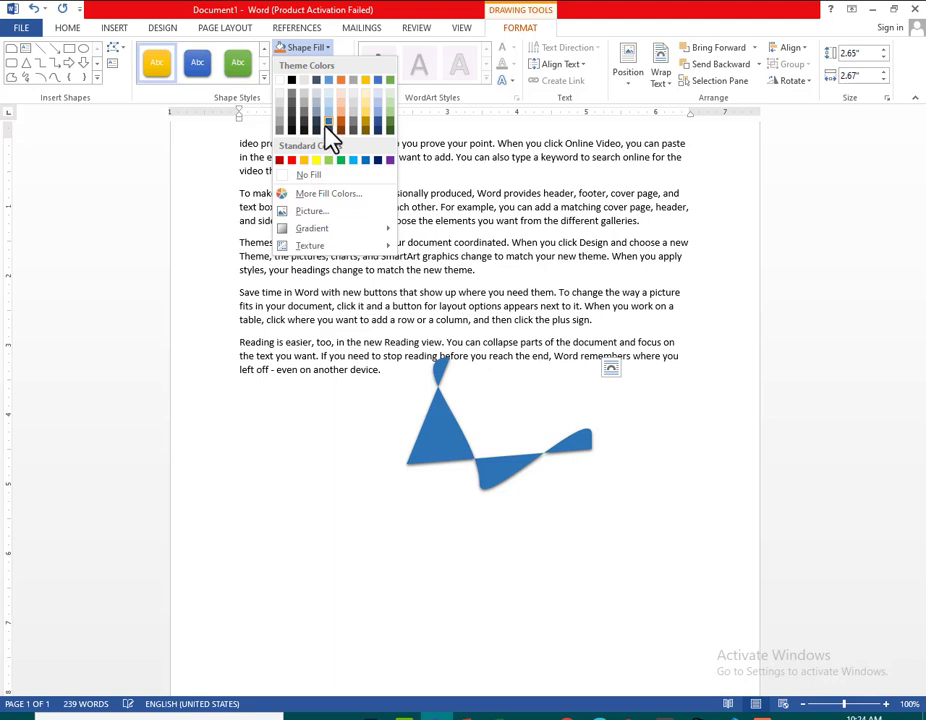
pyautogui.click(326, 133)
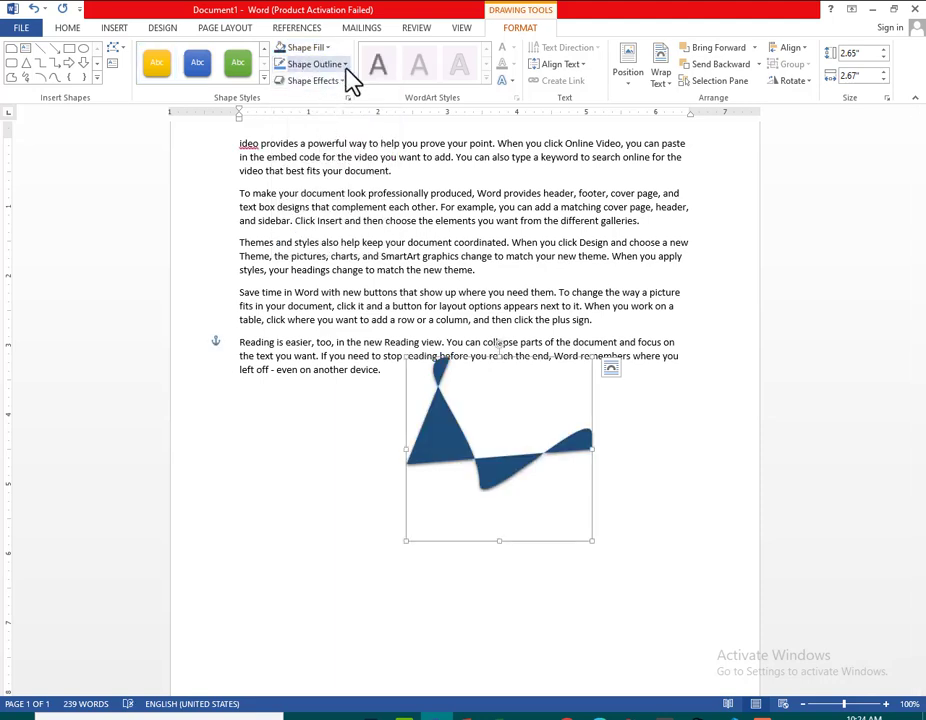
# Look at the shape's outline colors and weights and the preset shape effects without applying any
pyautogui.click(343, 64)
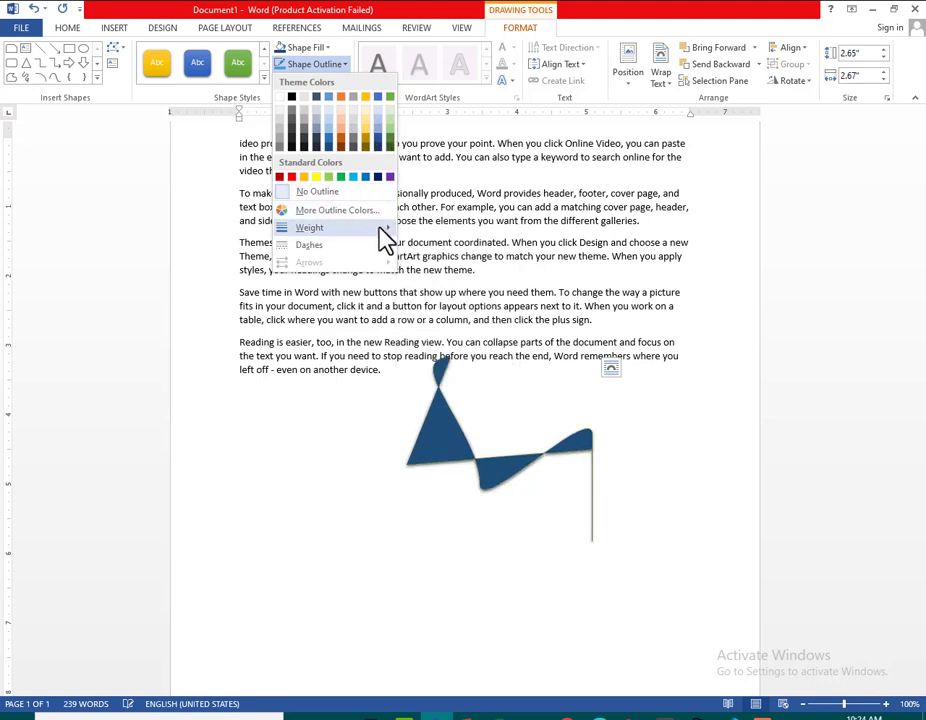
pyautogui.moveTo(388, 230)
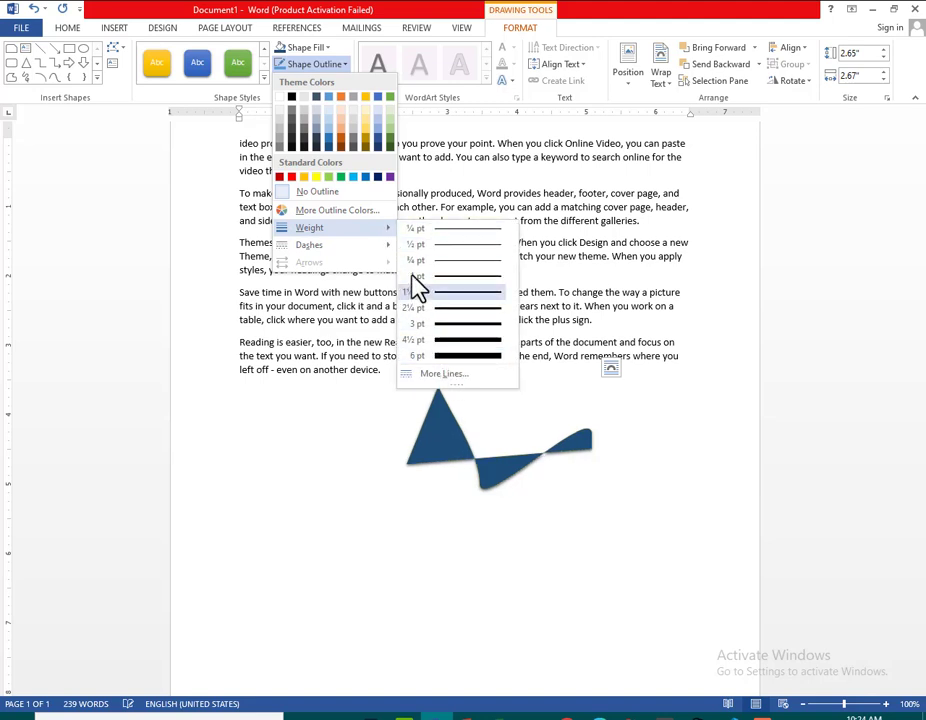
pyautogui.click(302, 409)
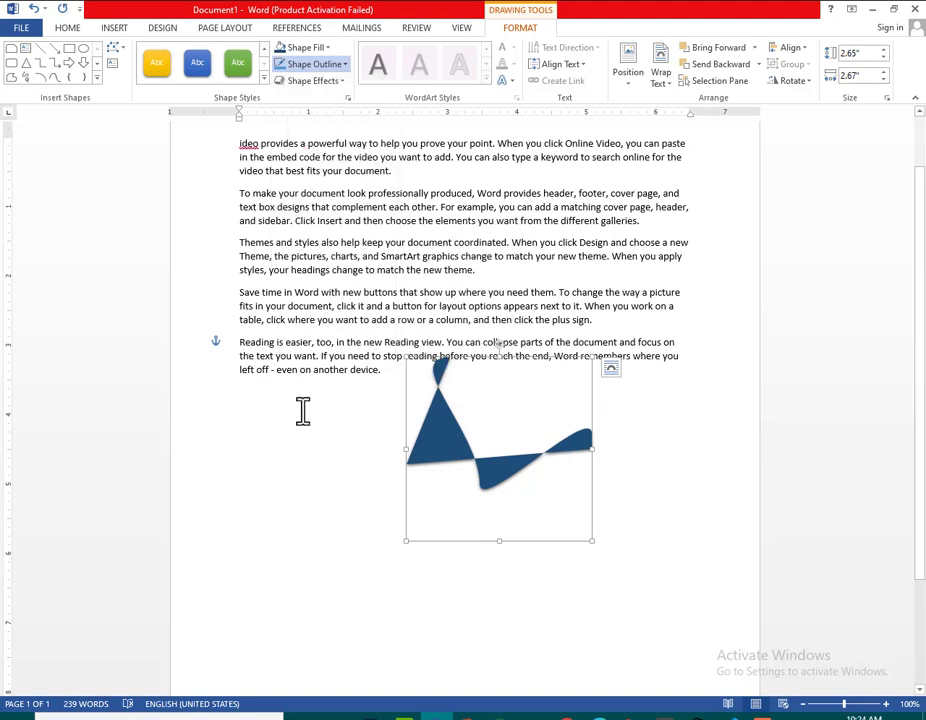
pyautogui.click(343, 83)
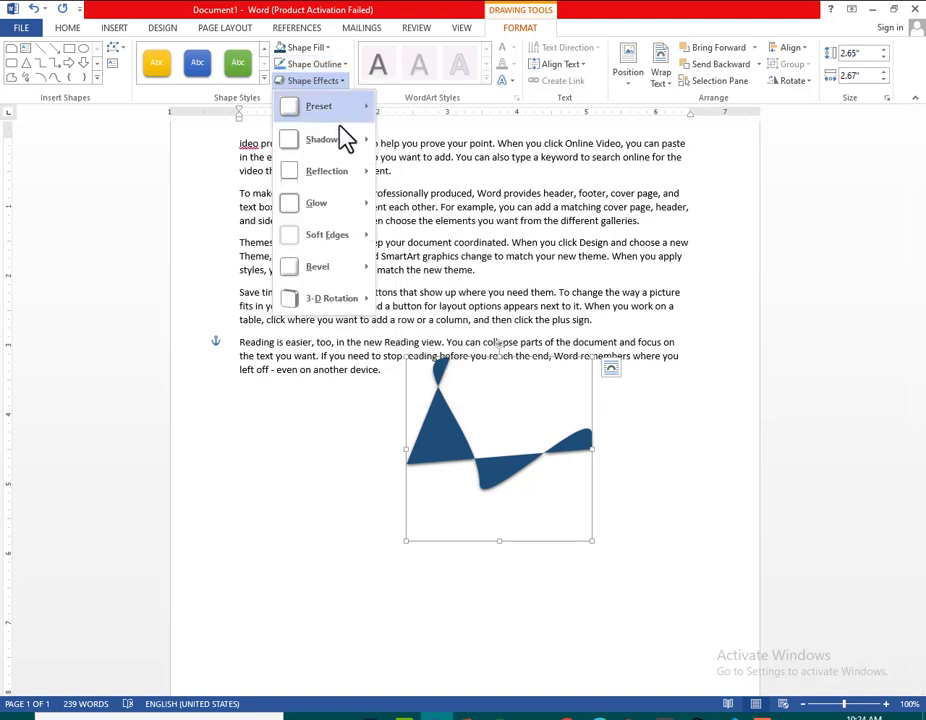
pyautogui.moveTo(362, 112)
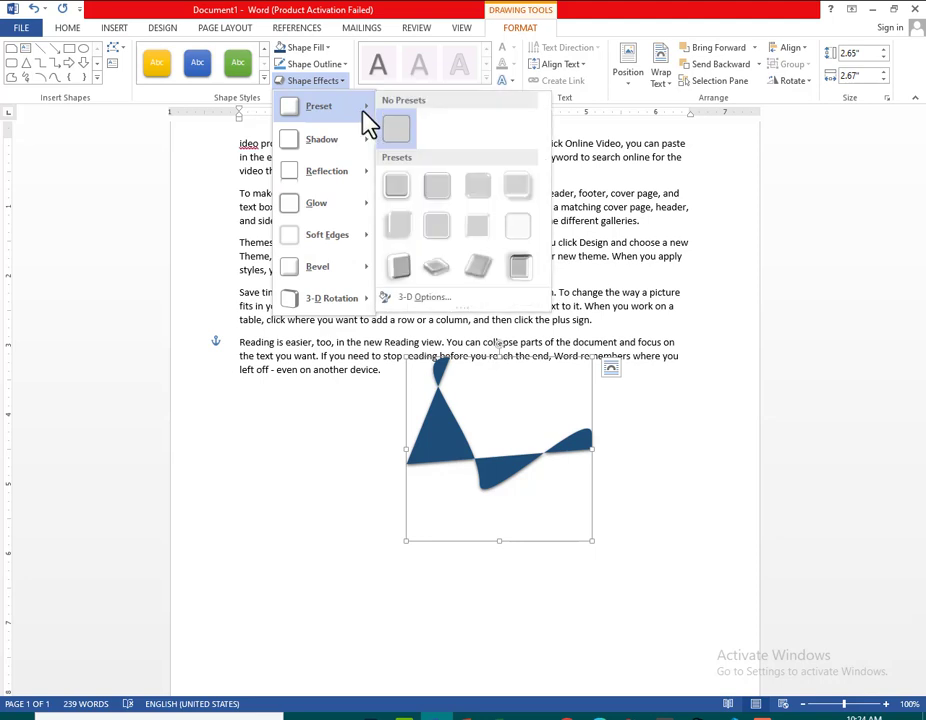
pyautogui.click(408, 430)
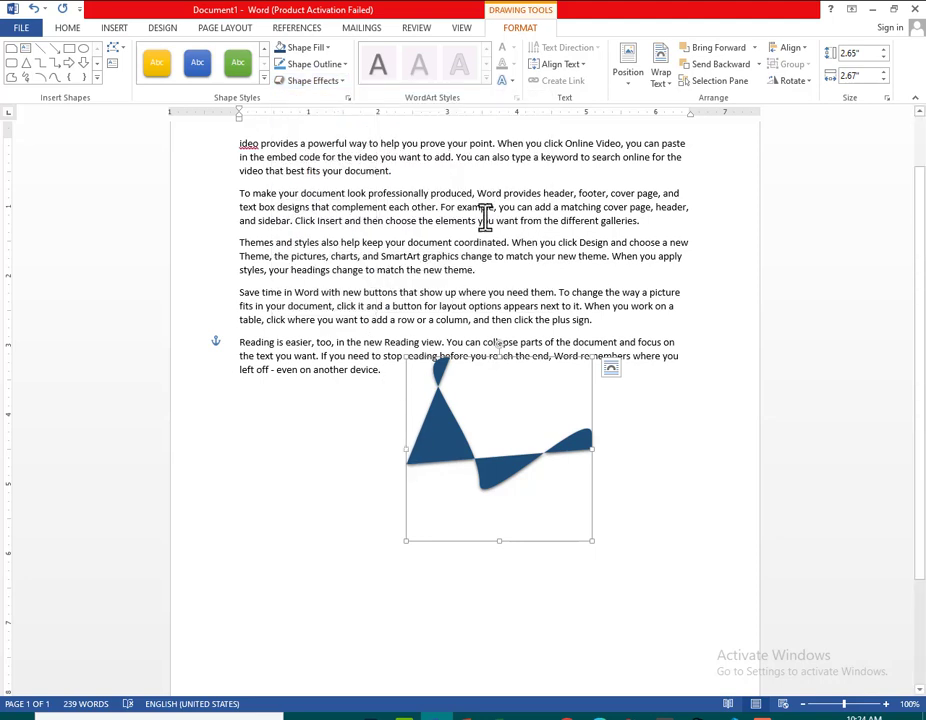
# Apply an arched Warp transform as the shape's text effect, and look at the text effect categories again
pyautogui.click(514, 82)
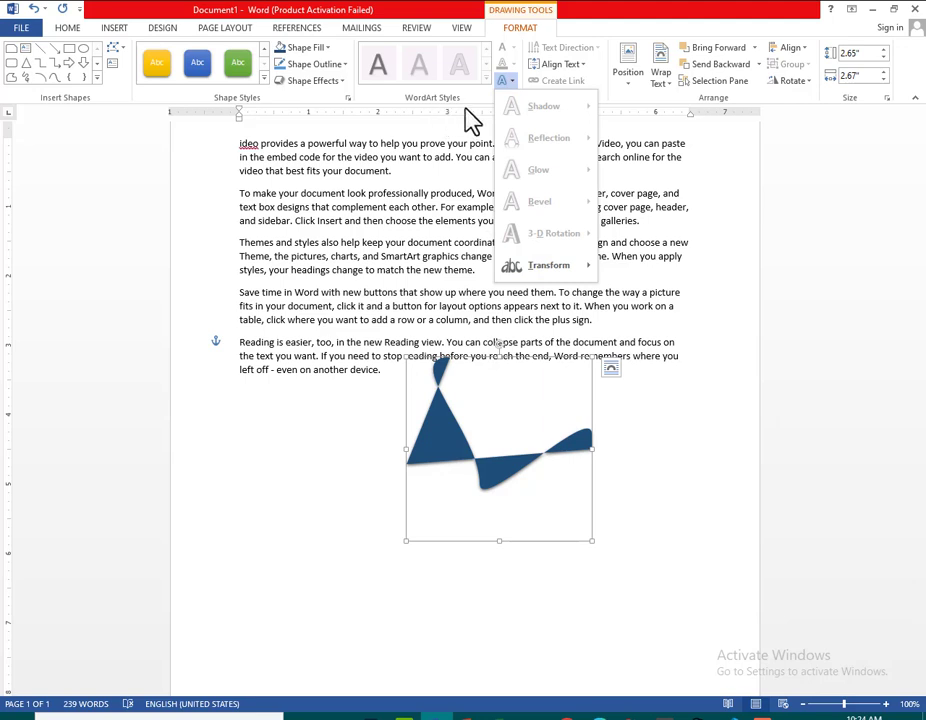
pyautogui.moveTo(564, 271)
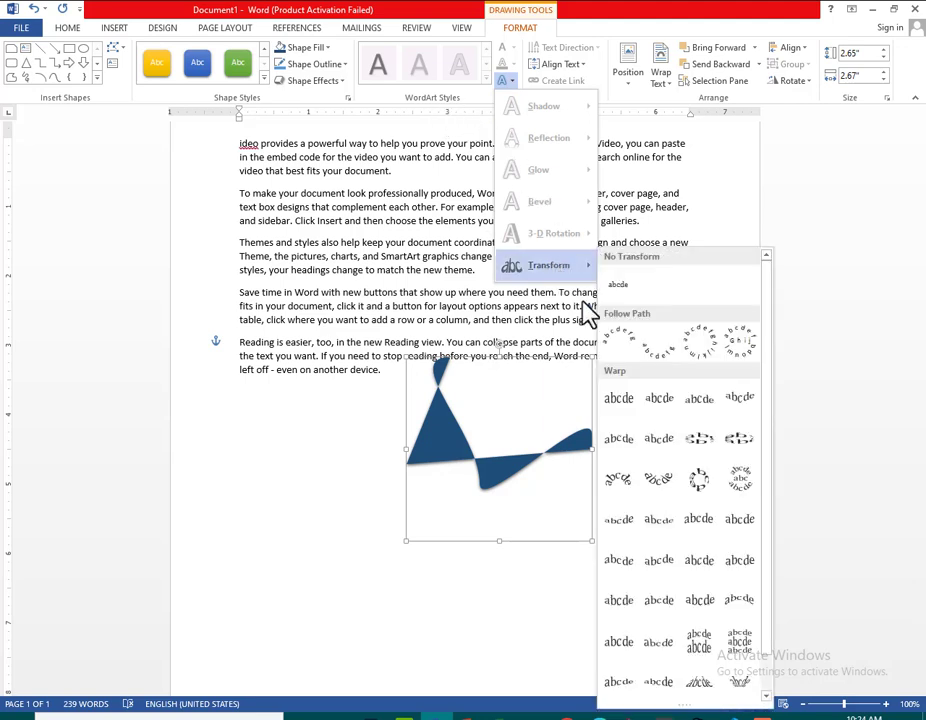
pyautogui.click(662, 482)
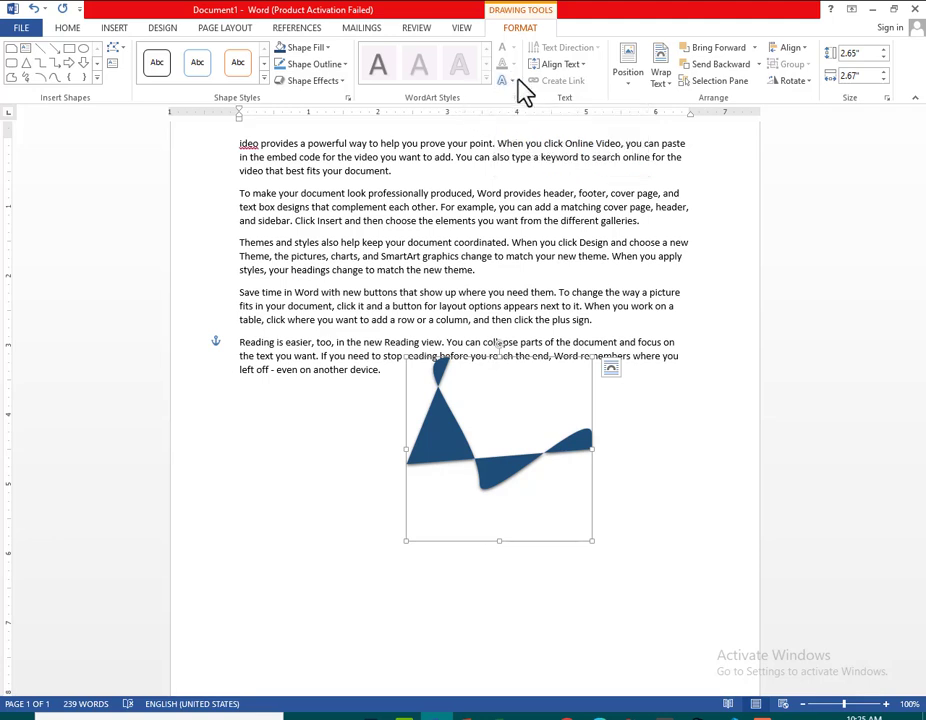
pyautogui.click(516, 80)
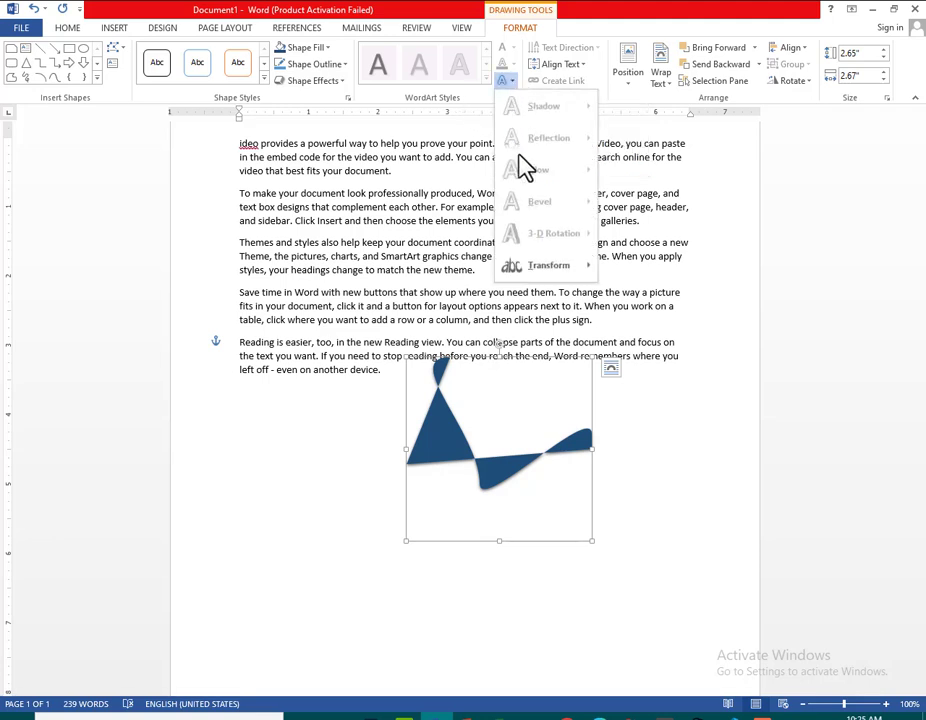
pyautogui.click(378, 241)
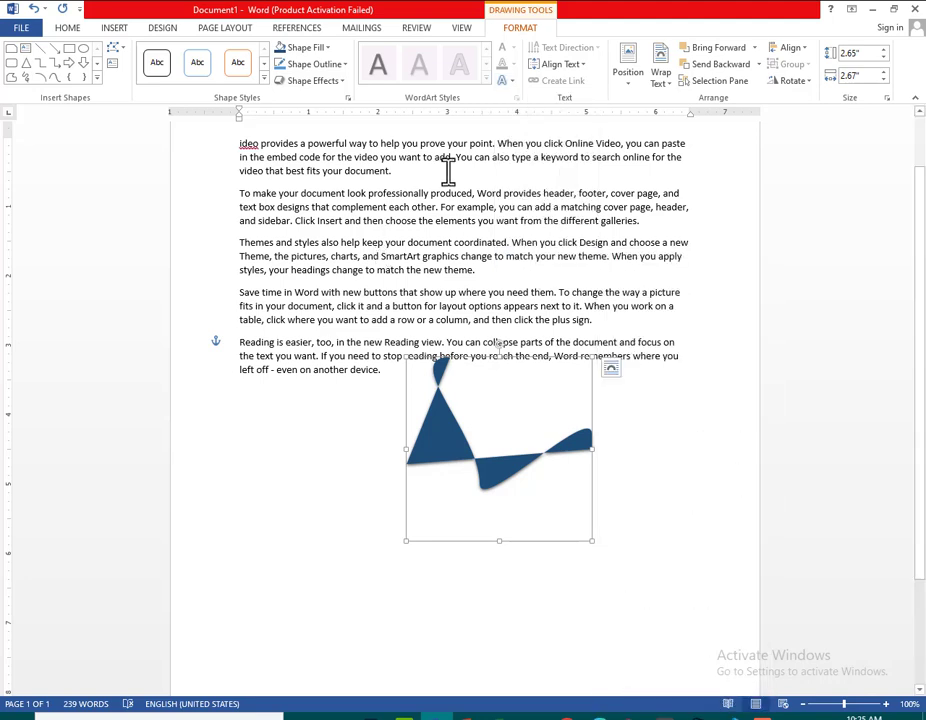
# Look at the shape's text alignment, position, text wrapping and Bring Forward options without changing any of them
pyautogui.click(578, 68)
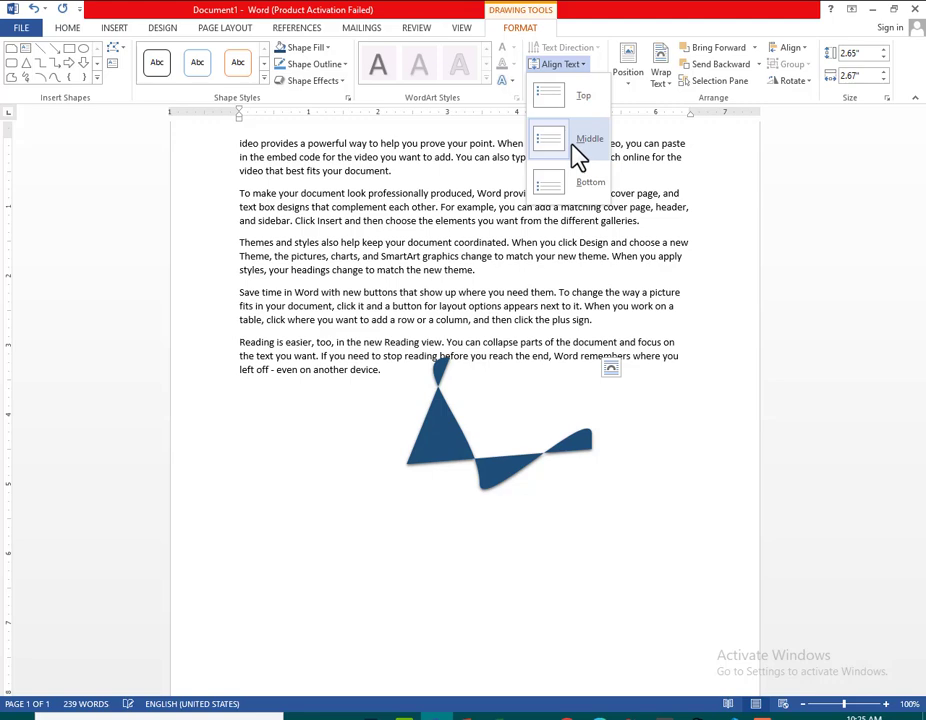
pyautogui.click(394, 277)
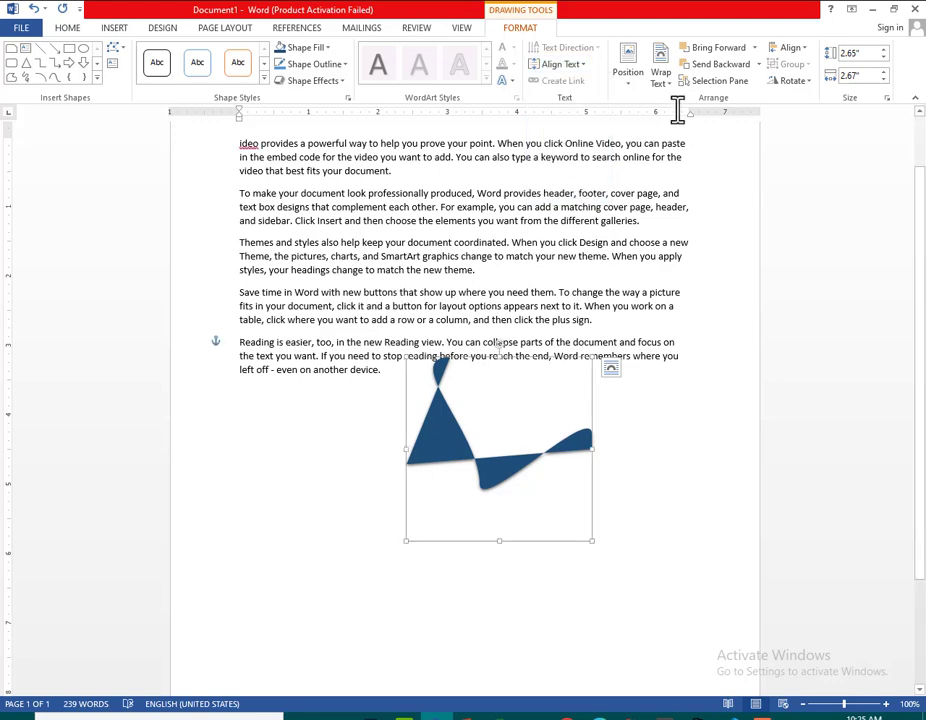
pyautogui.click(634, 88)
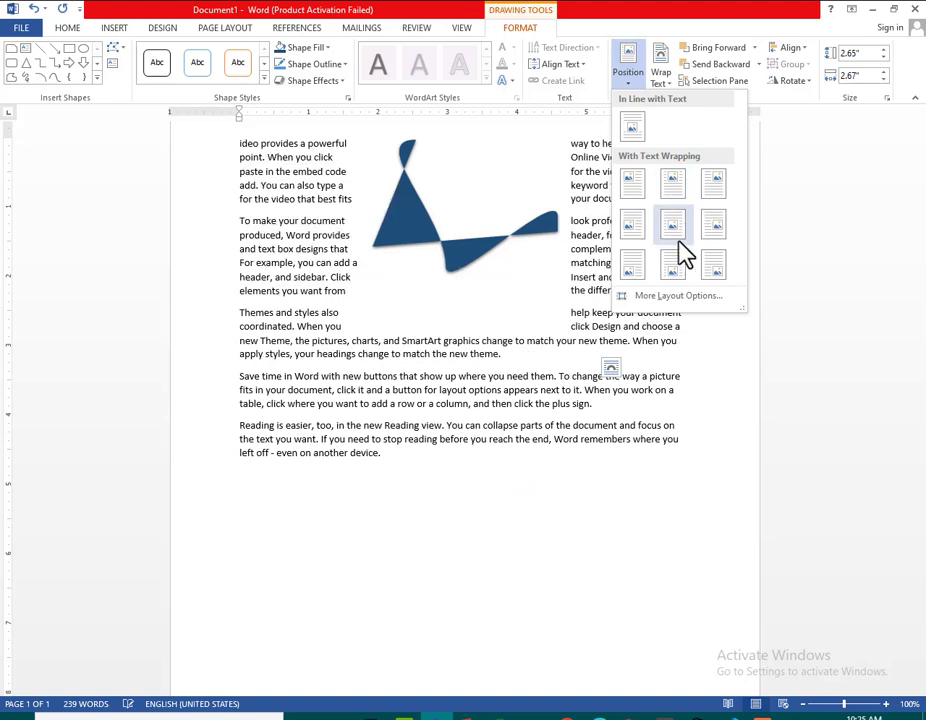
pyautogui.click(484, 229)
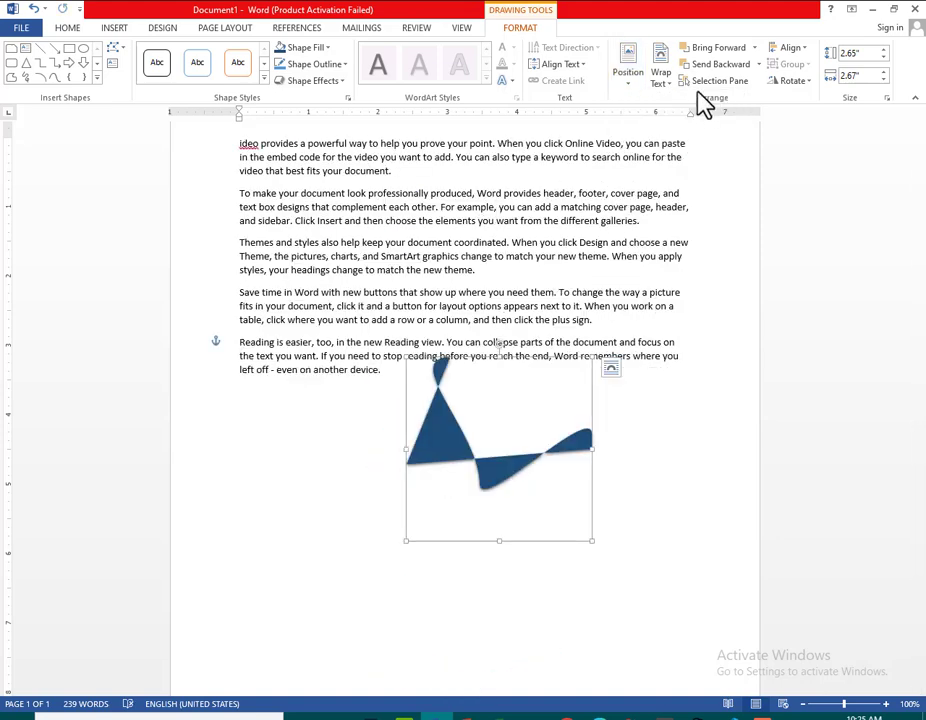
pyautogui.click(670, 84)
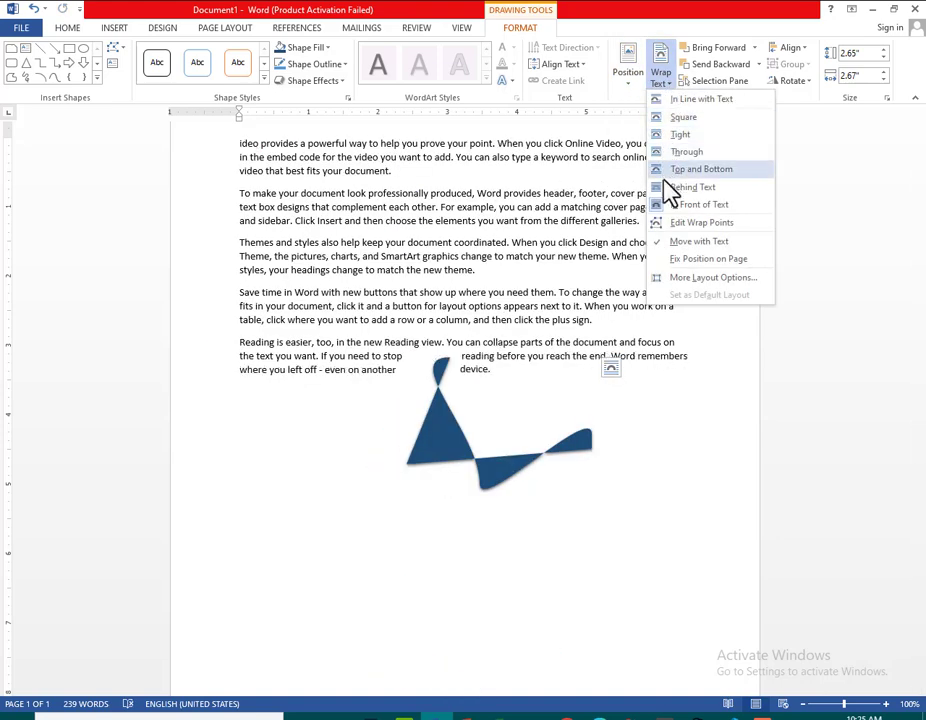
pyautogui.click(548, 287)
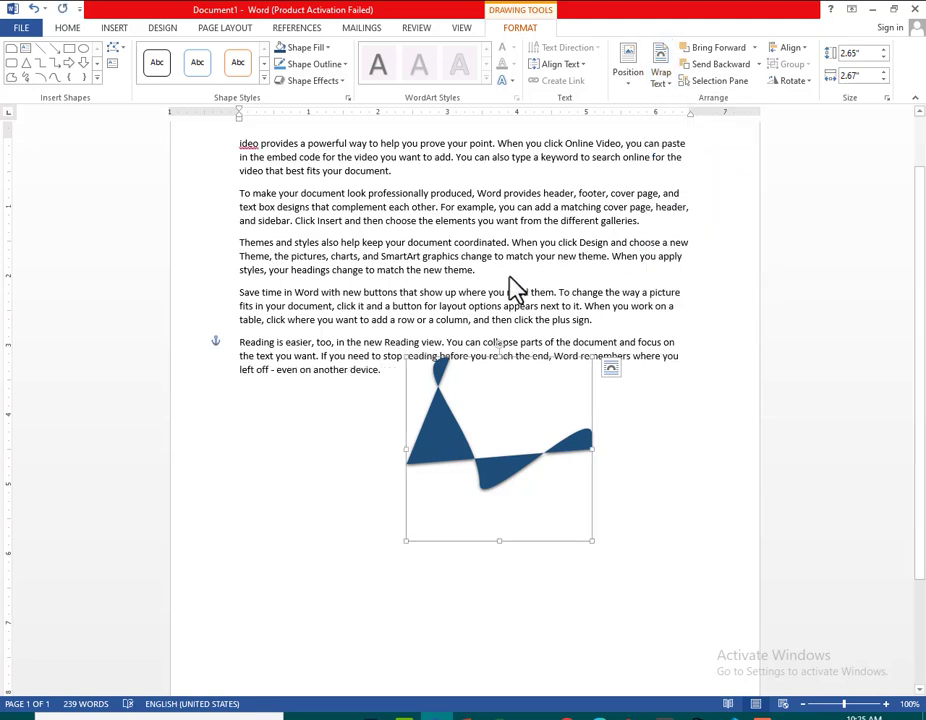
pyautogui.click(755, 49)
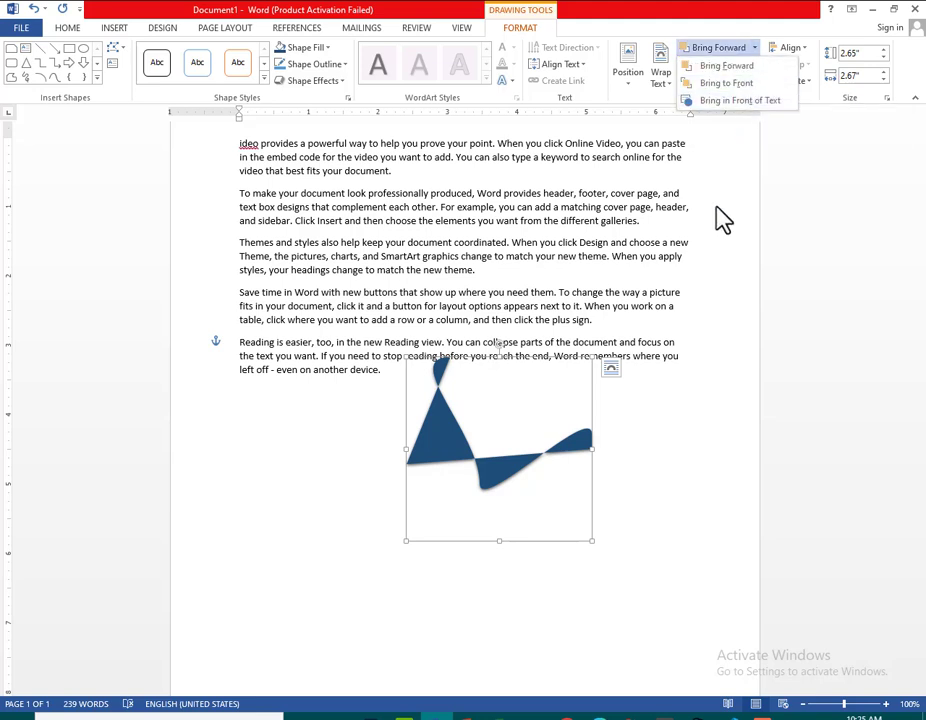
pyautogui.click(720, 150)
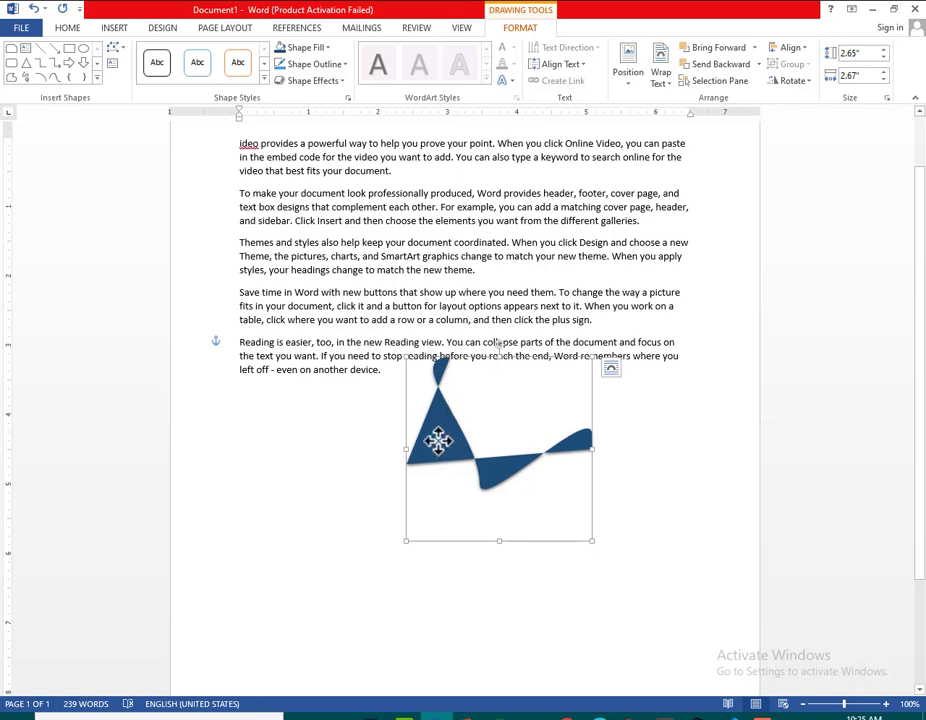
# Delete the distorted dark blue shape from the page
pyautogui.press('Delete')
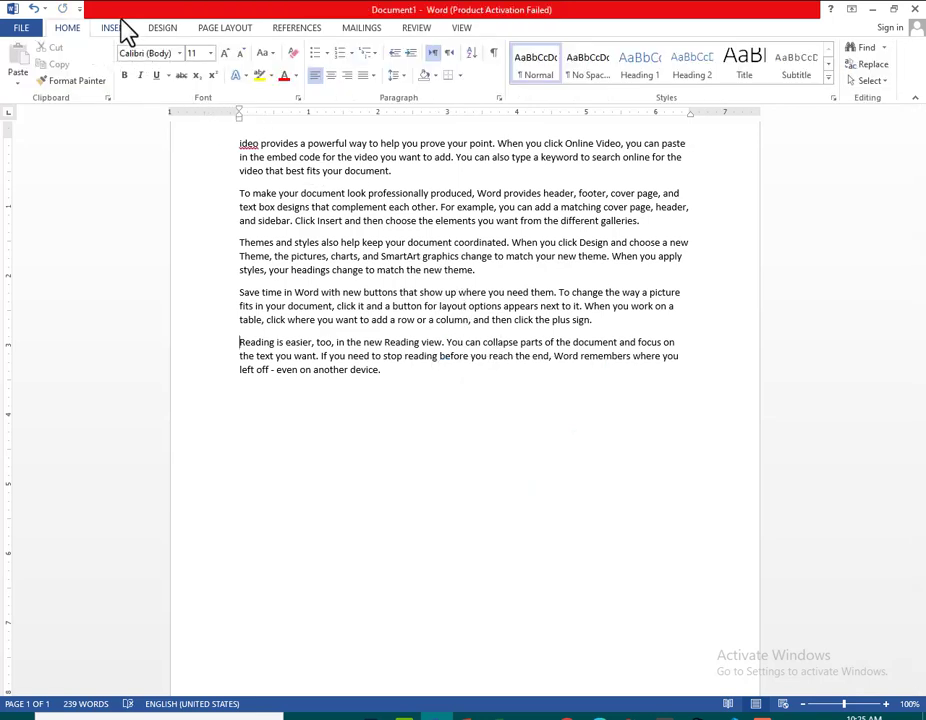
# Insert a Basic Cycle SmartArt graphic from the Cycle category at the start of the last paragraph
pyautogui.click(125, 30)
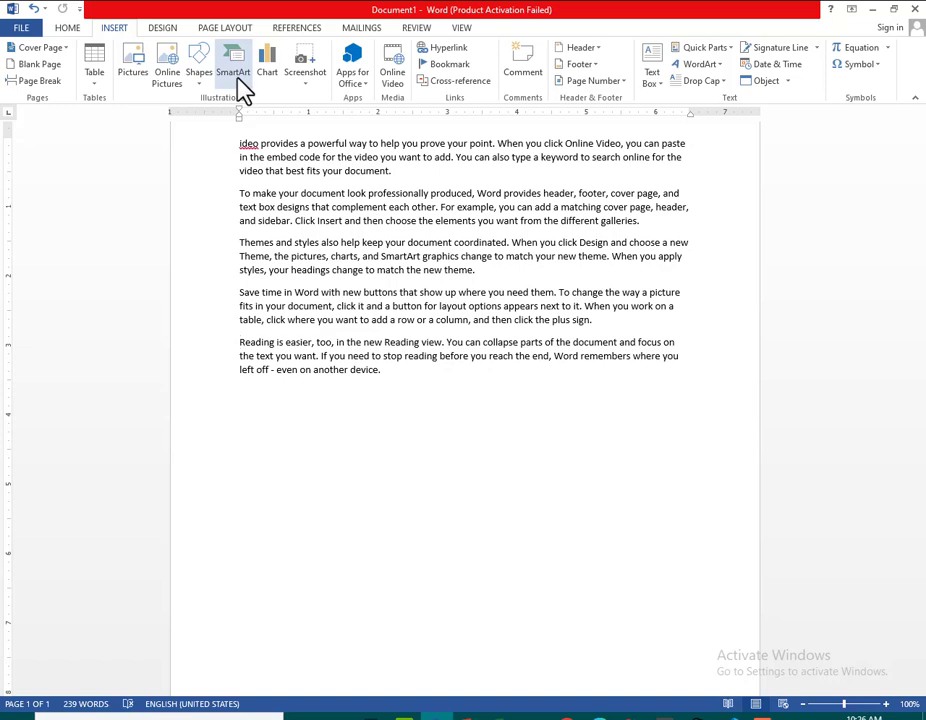
pyautogui.click(238, 82)
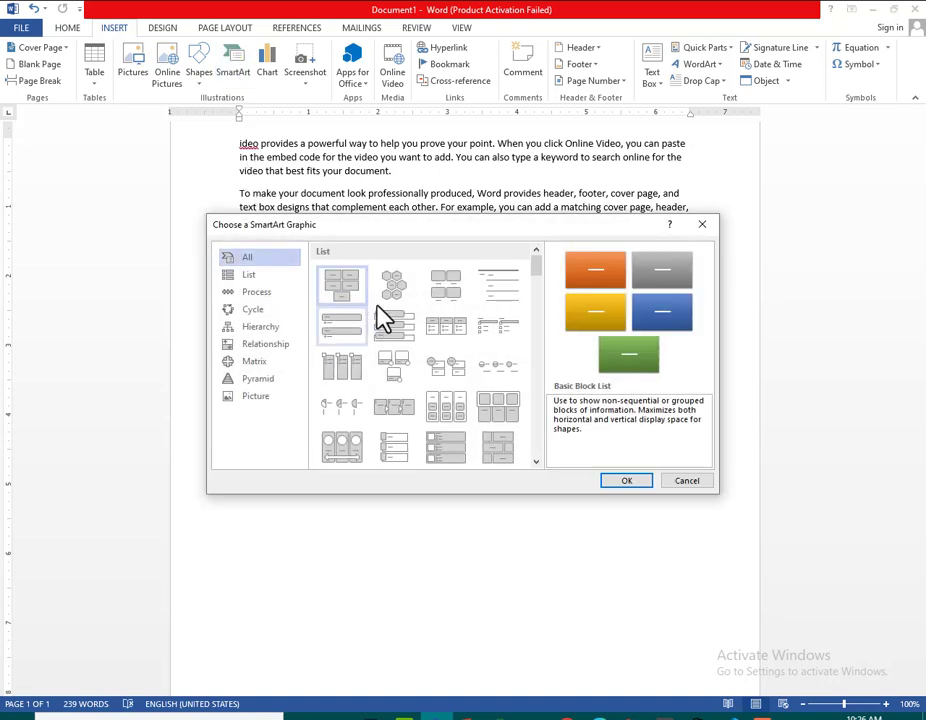
pyautogui.scroll(-5, 420, 400)
pyautogui.scroll(-4, 446, 370)
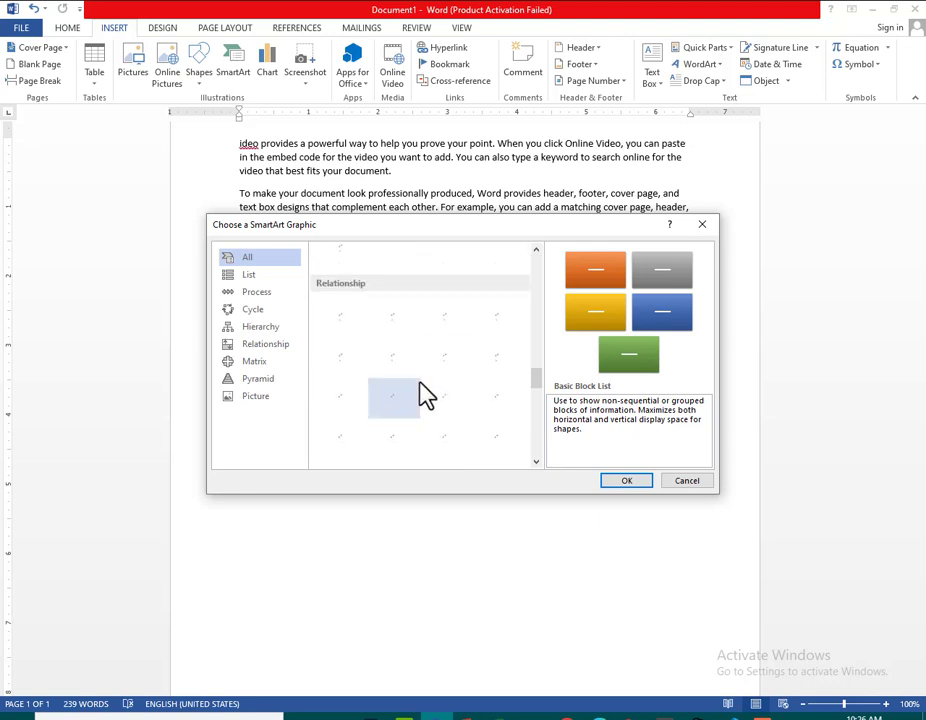
pyautogui.scroll(9, 419, 382)
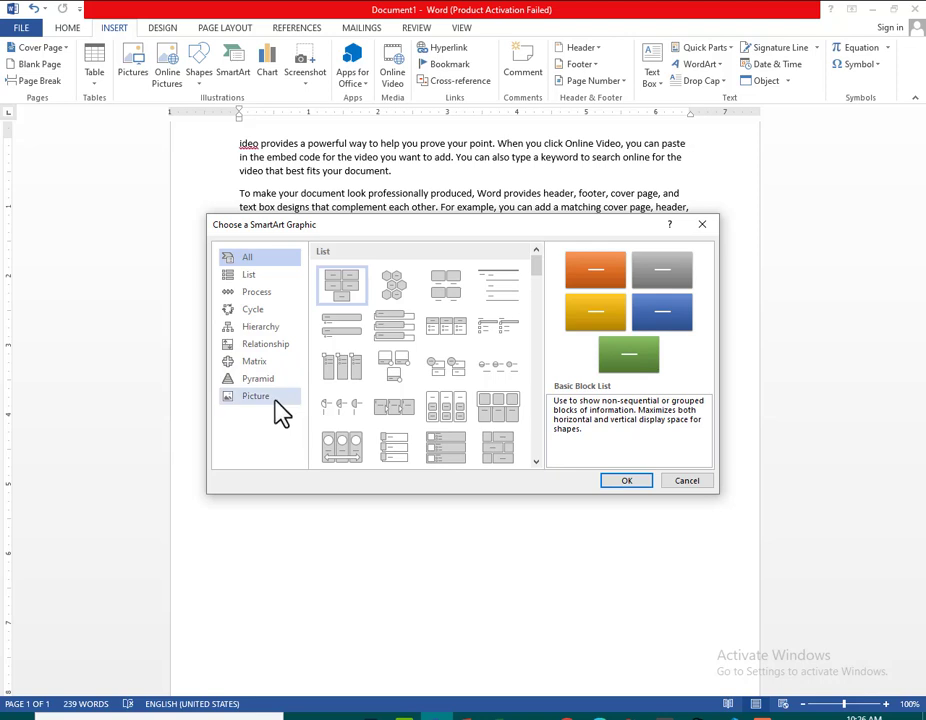
pyautogui.click(264, 312)
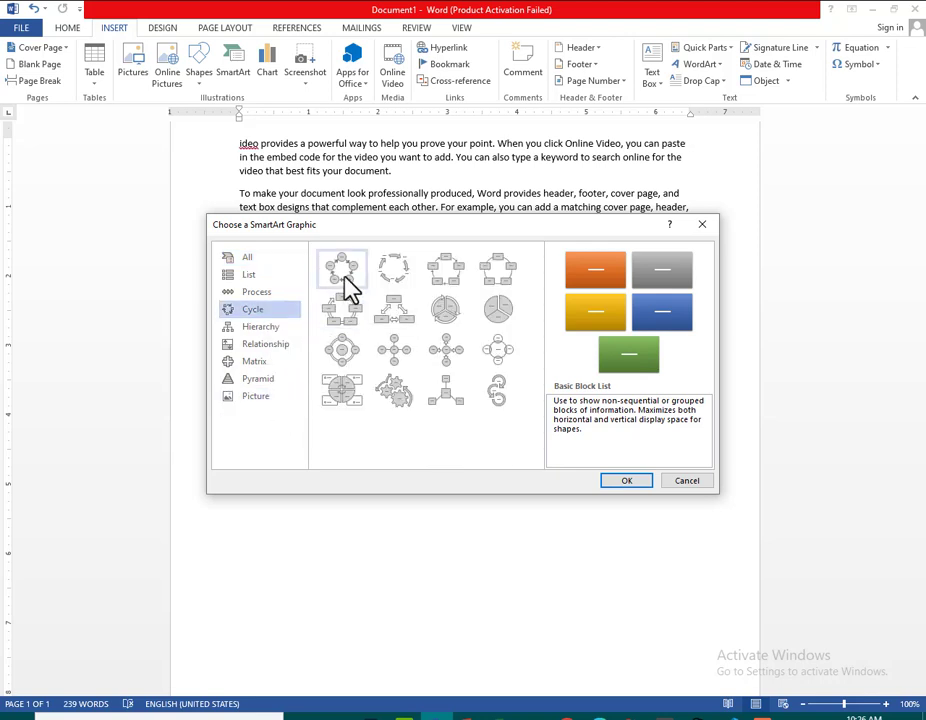
pyautogui.click(344, 280)
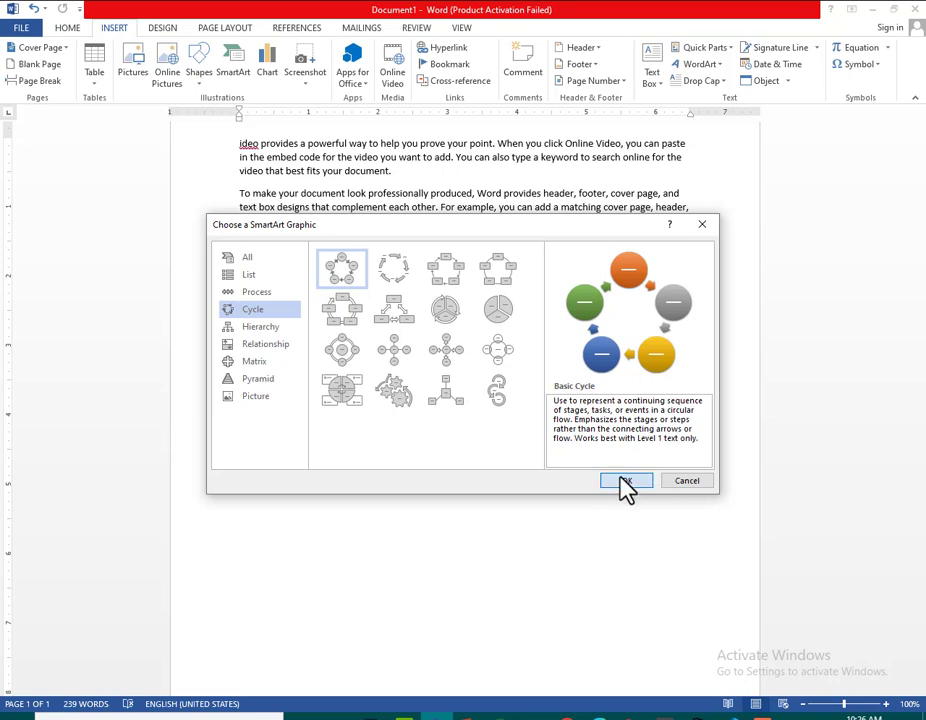
pyautogui.click(621, 480)
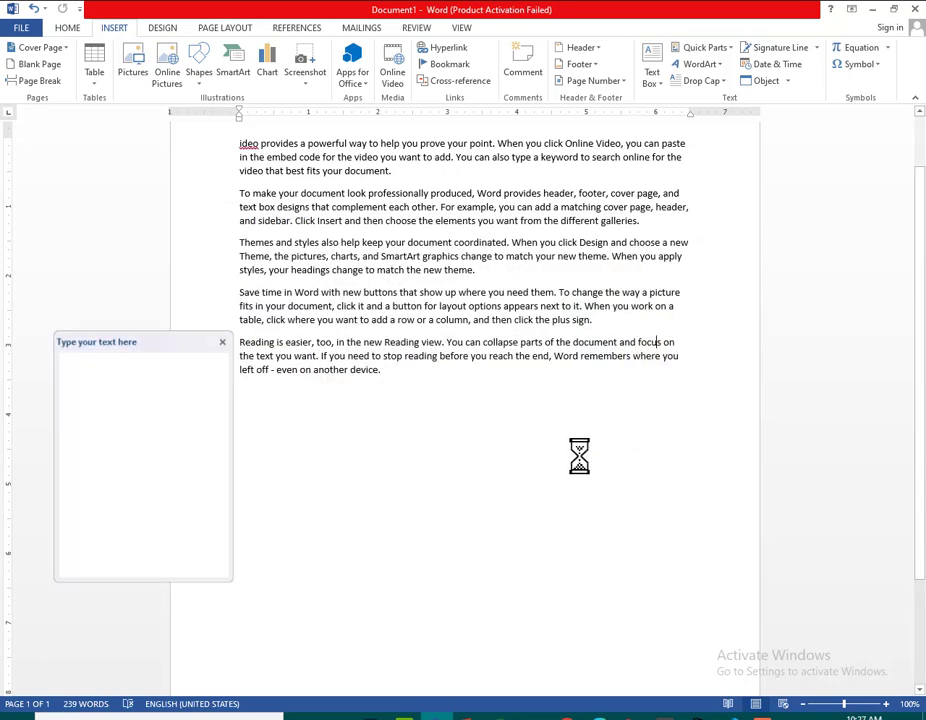
pyautogui.click(420, 398)
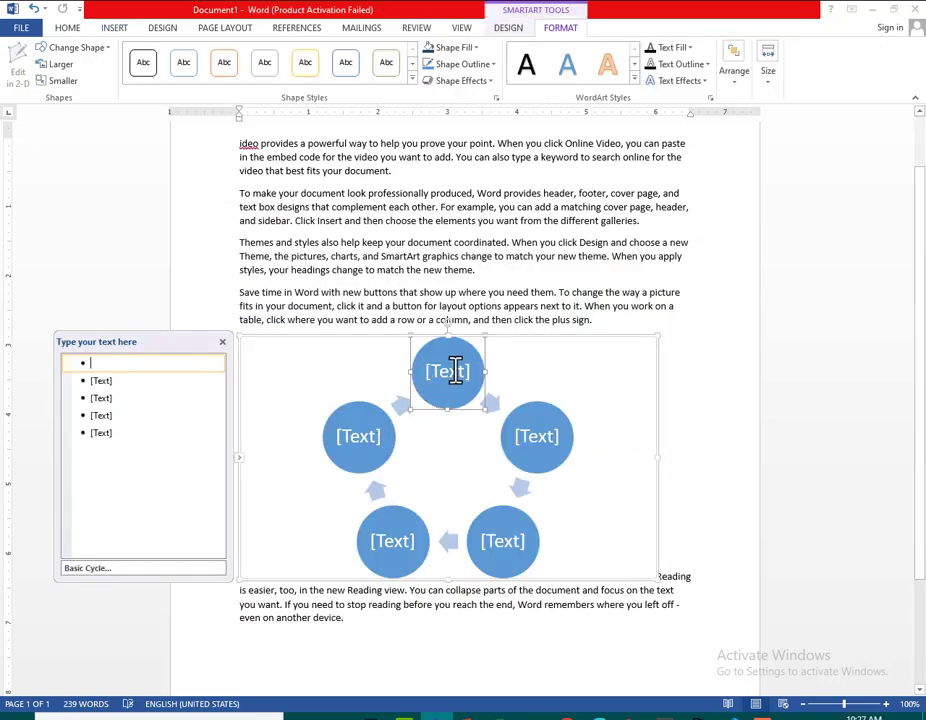